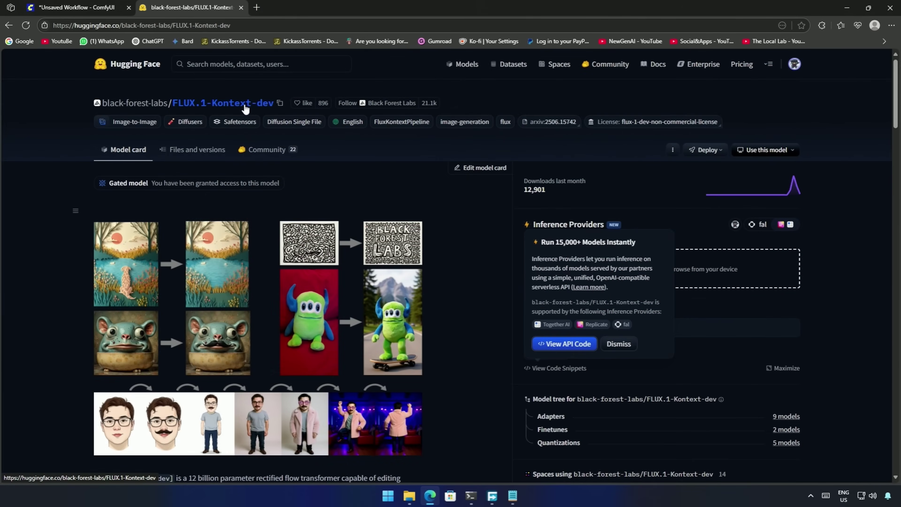
Open the FLUX.1-Kontext-dev teaser image page and scroll through it
scroll(65, 262, down, 1)
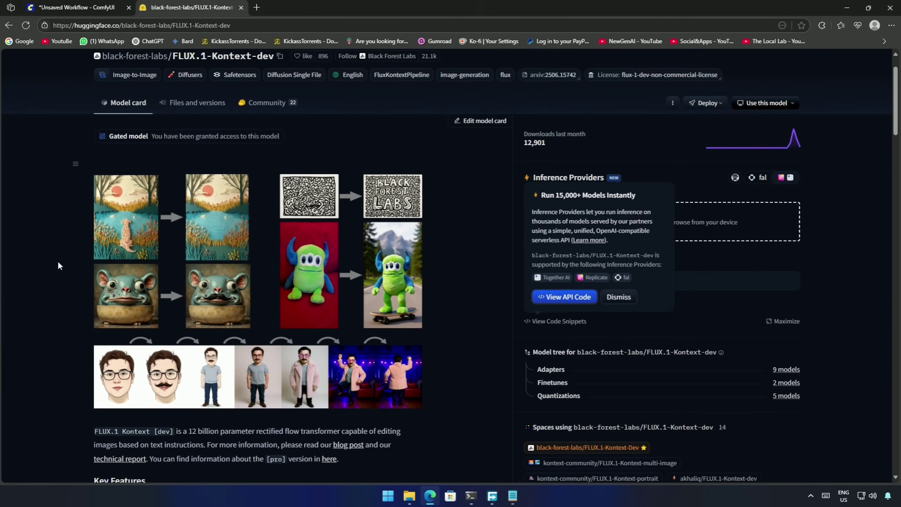
click(135, 243)
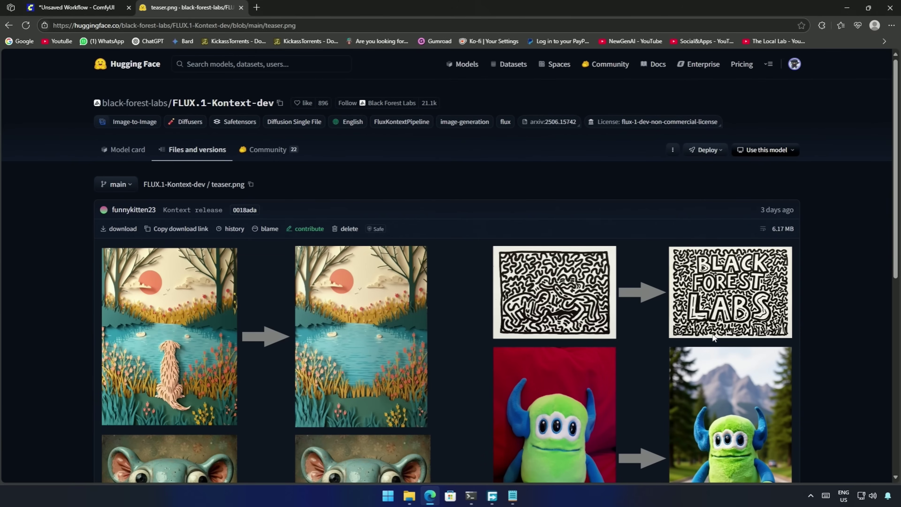
scroll(712, 333, down, 4)
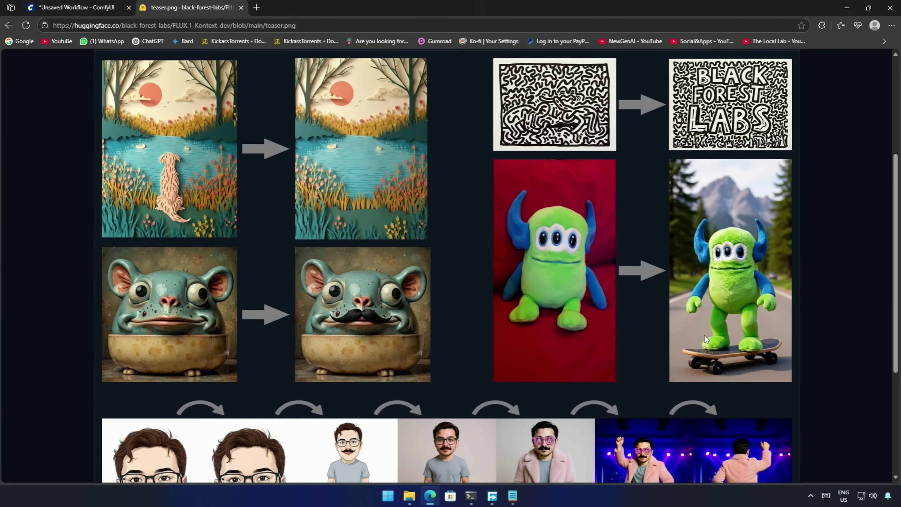
scroll(659, 364, up, 4)
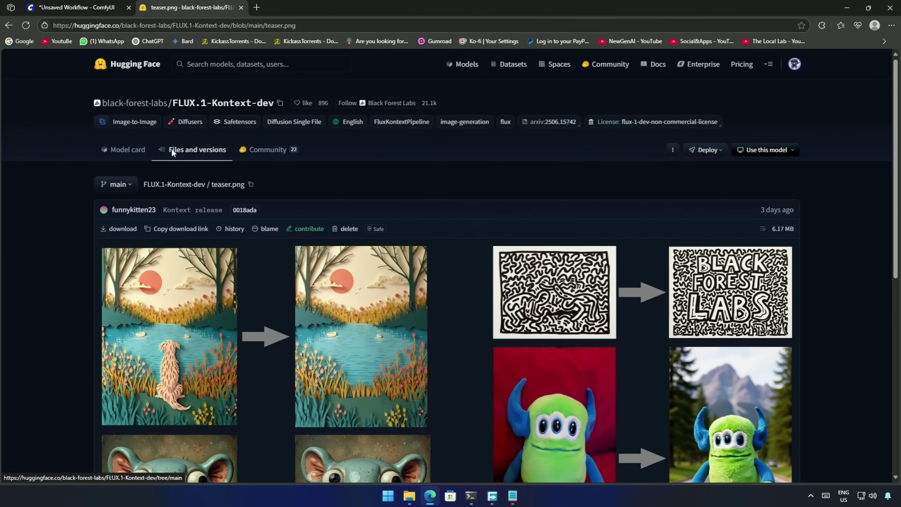
Show the repository files and highlight the 23.8 GB flux1-kontext-dev.safetensors model
click(173, 151)
scroll(68, 317, down, 1)
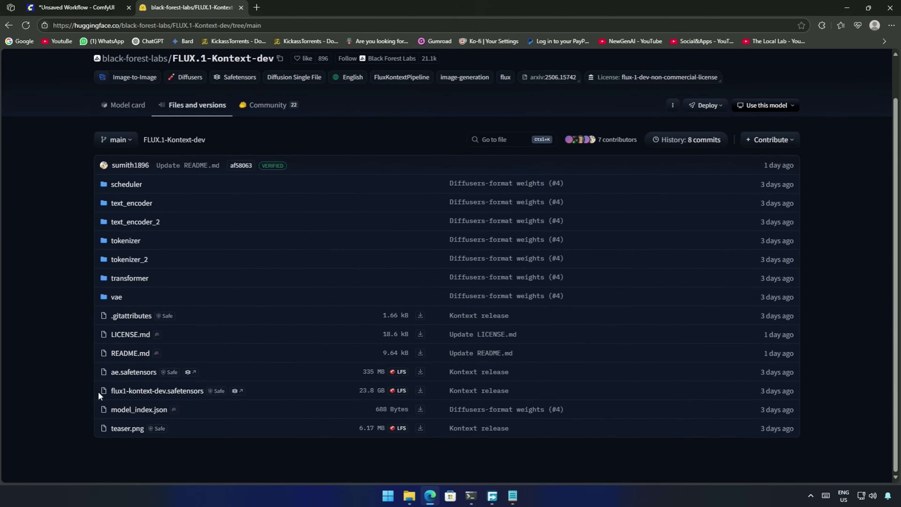
drag(111, 391, 436, 397)
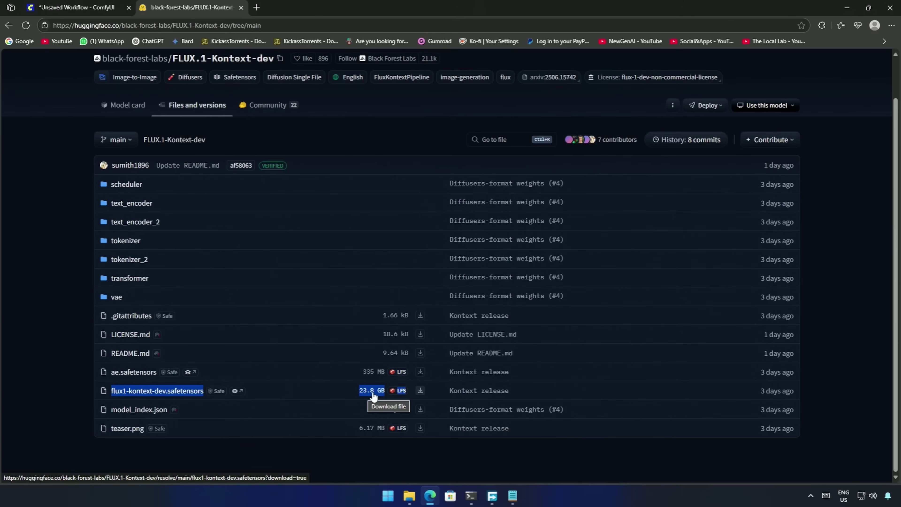
click(39, 398)
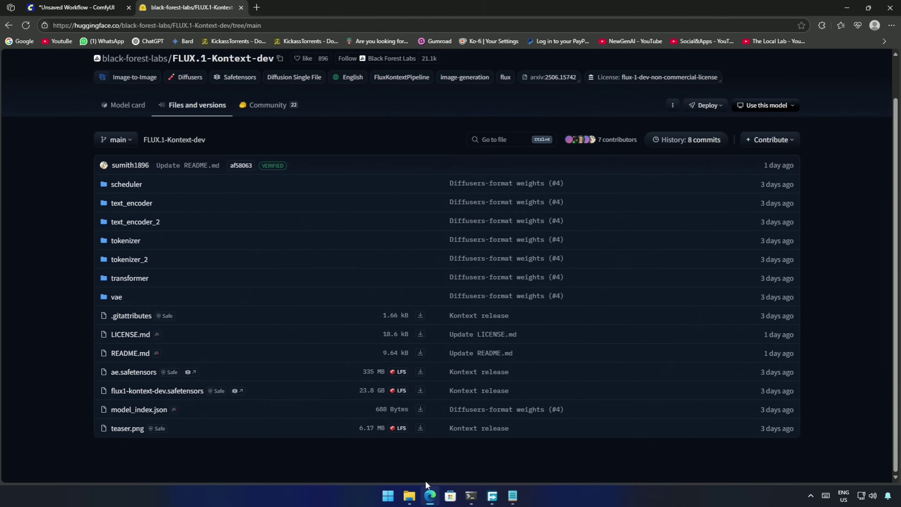
Select the FP8 model link in the Kontext-Links notes
click(512, 496)
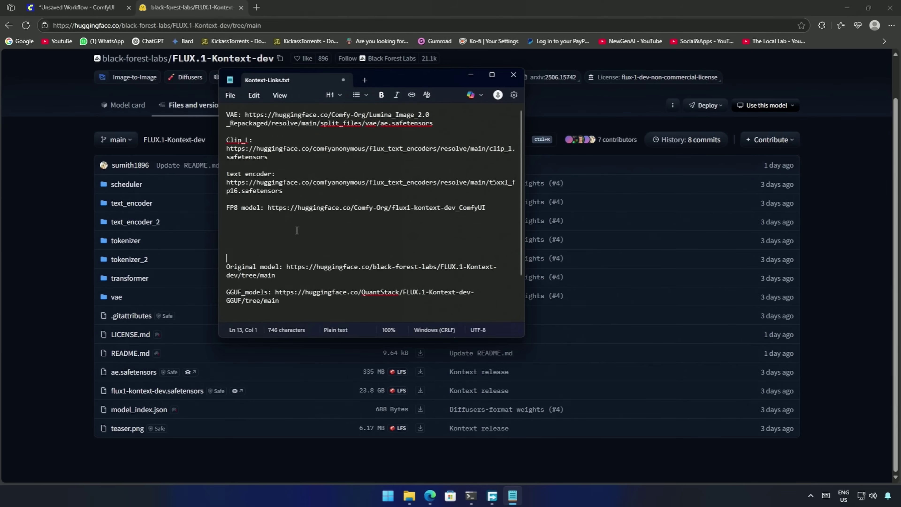
key(Up)
key(Up)
key(Up)
click(268, 208)
drag(268, 207, 487, 208)
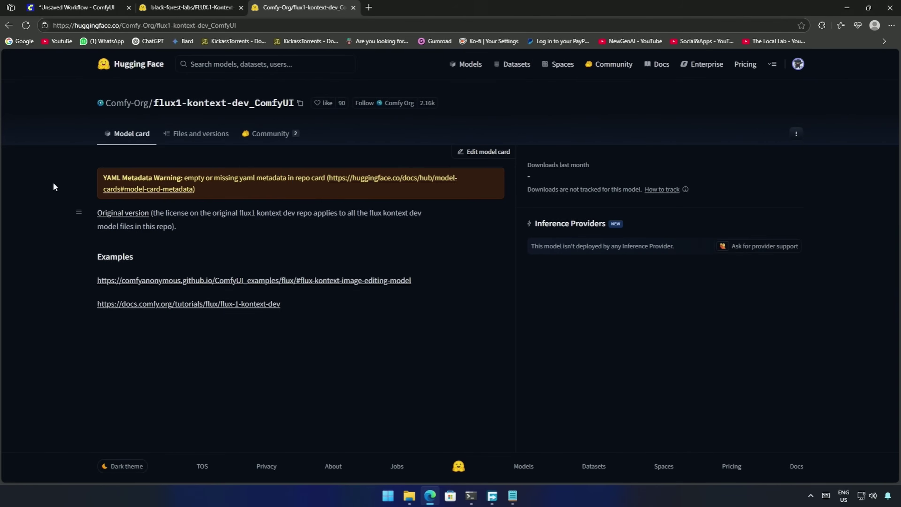
Browse split_files/diffusion_models to the 11.9 GB fp8 scaled model, then select the GGUF_models link
click(185, 137)
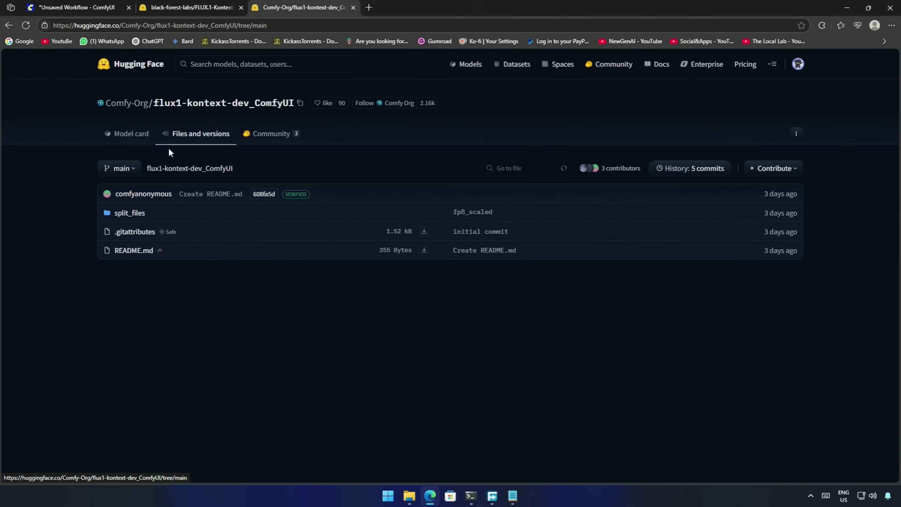
click(121, 216)
click(135, 215)
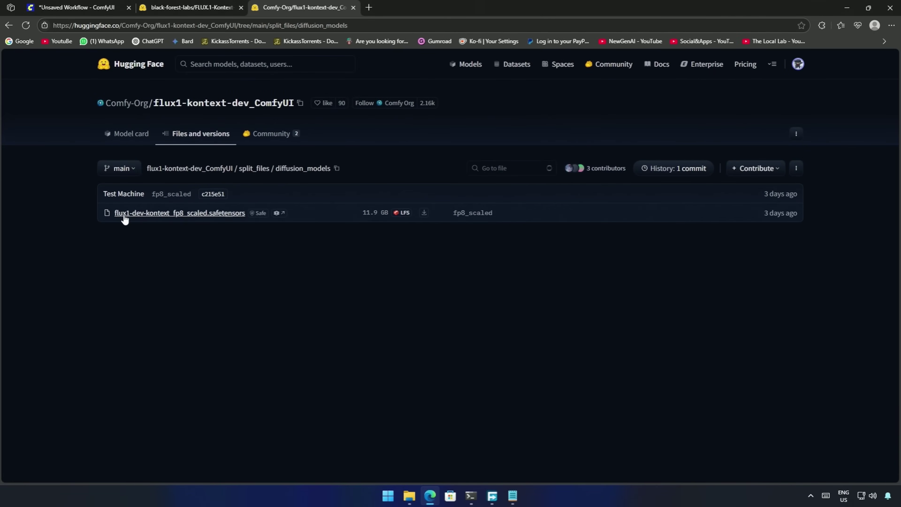
drag(92, 212, 429, 215)
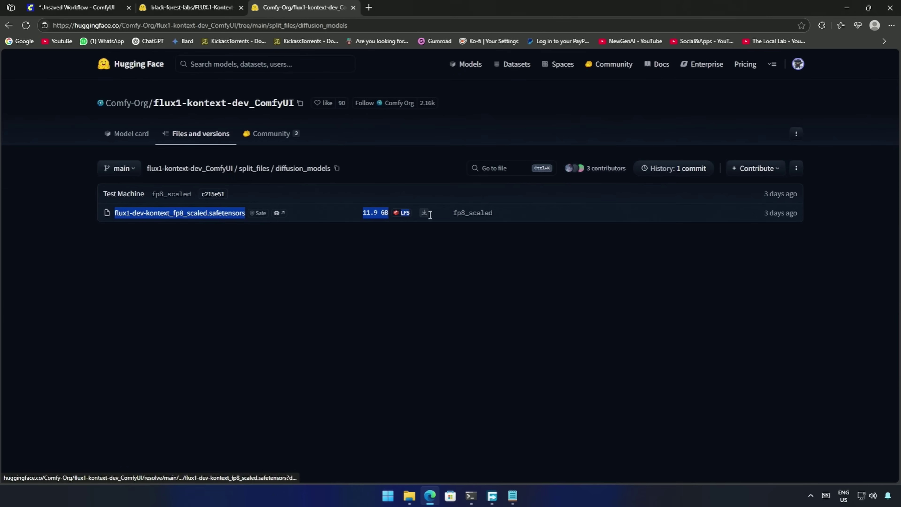
click(414, 251)
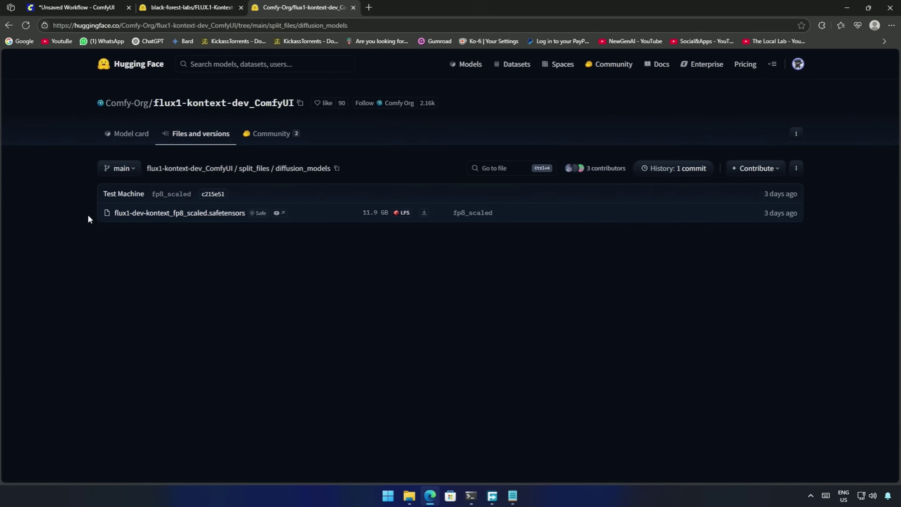
key(alt+Tab)
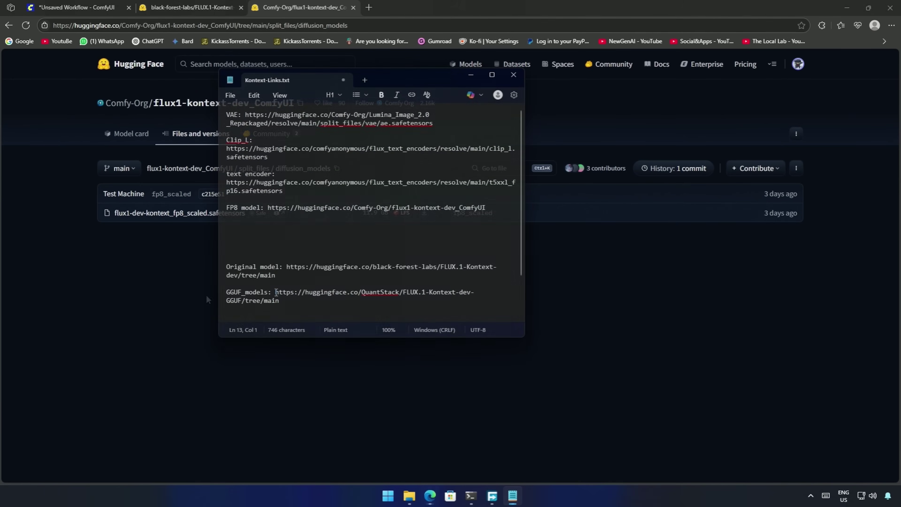
drag(275, 291, 294, 302)
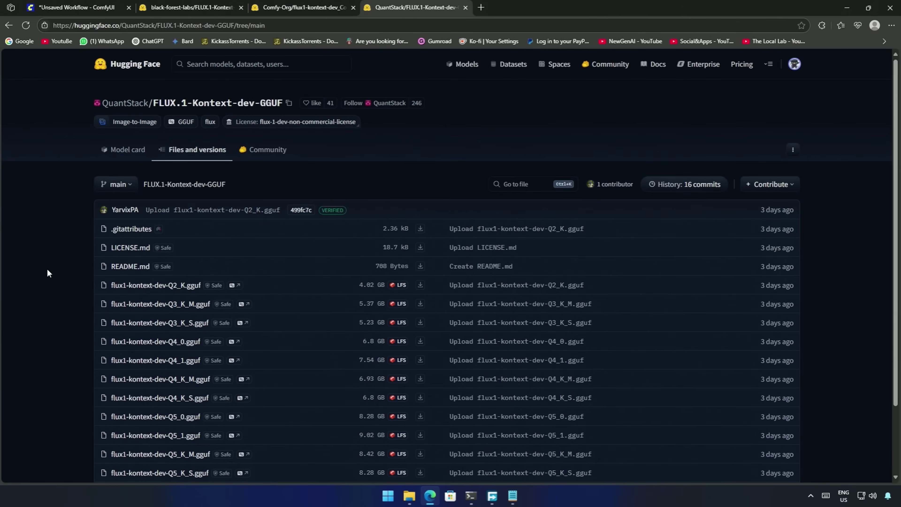
Review the QuantStack GGUF files from Q2_K to Q8_0, including the smallest sizes
scroll(57, 269, down, 1)
drag(80, 236, 422, 465)
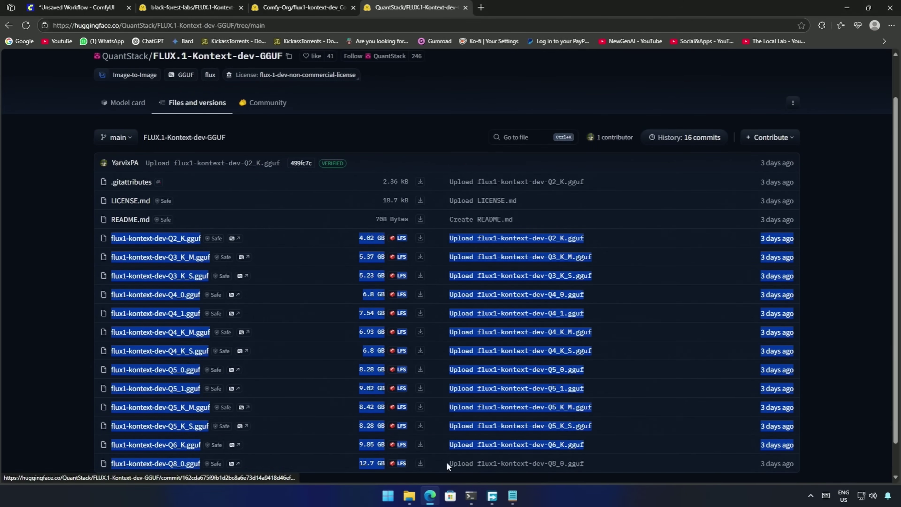
click(57, 314)
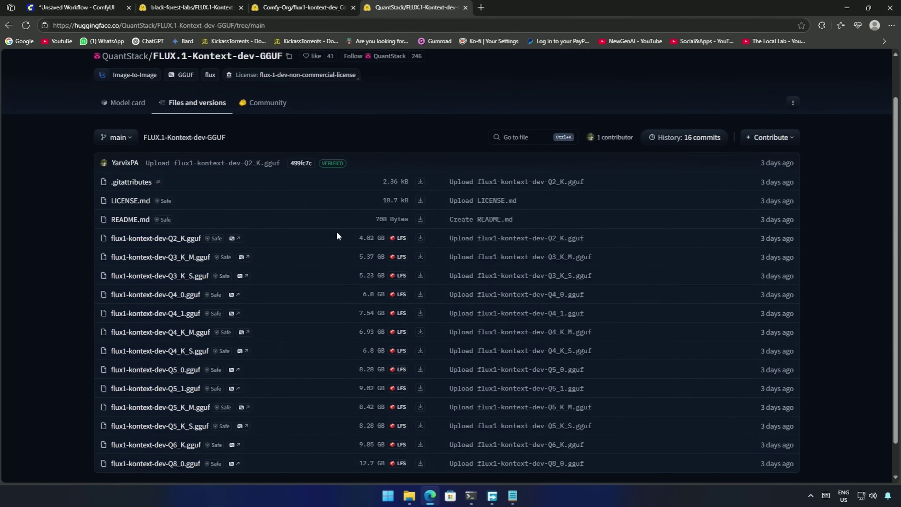
drag(351, 241, 72, 314)
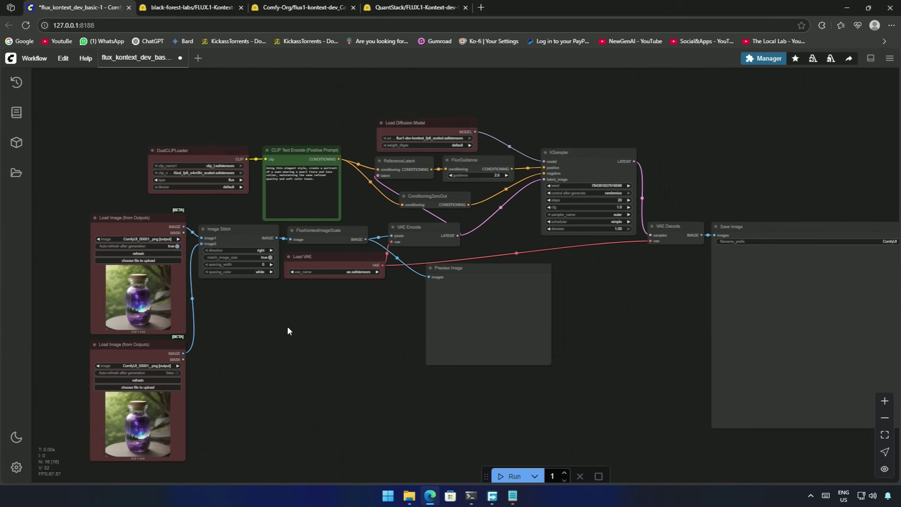
drag(287, 326, 331, 376)
scroll(331, 377, up, 2)
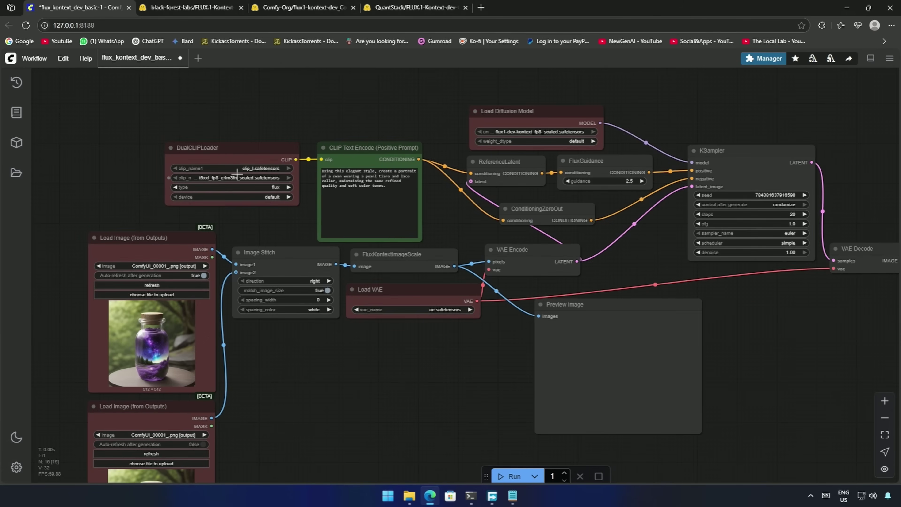
click(235, 146)
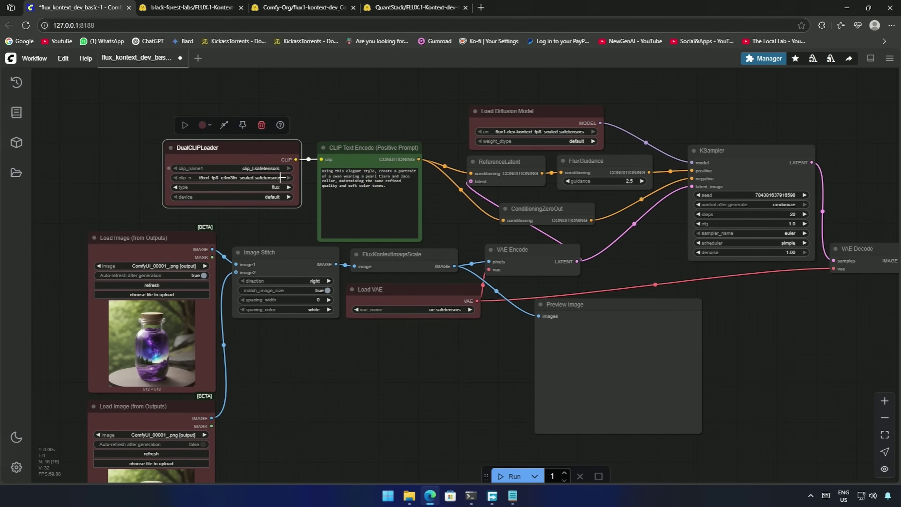
shift+click(522, 111)
shift+click(432, 291)
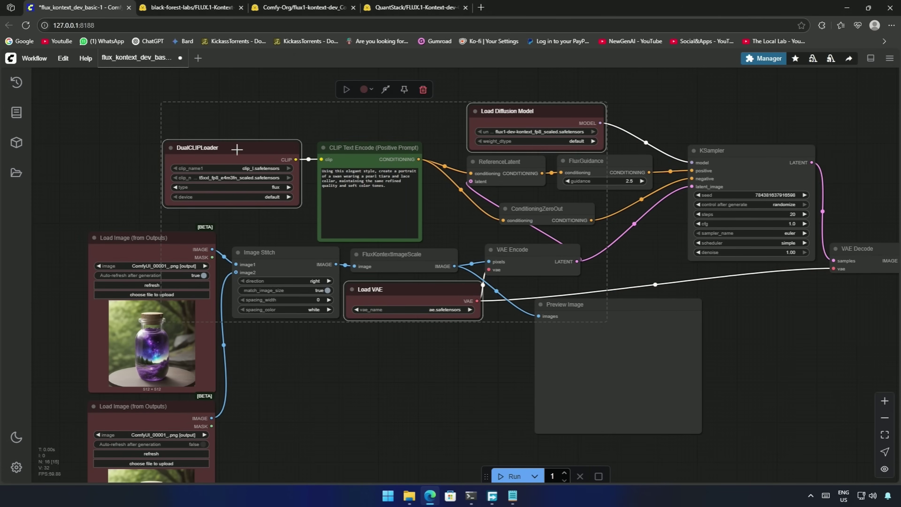
click(412, 375)
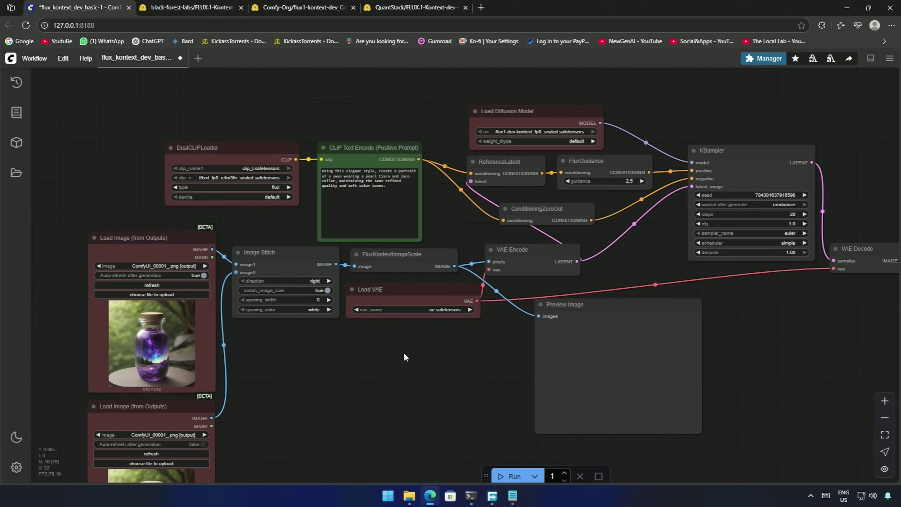
click(175, 243)
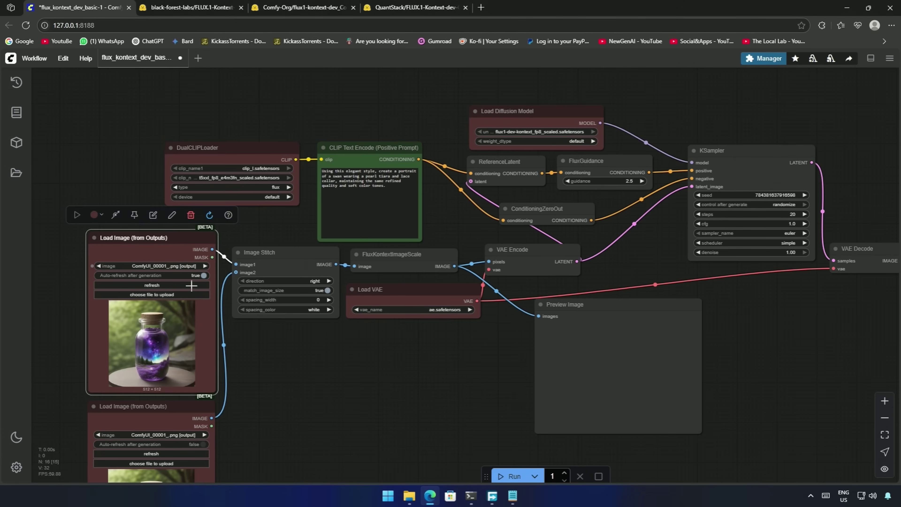
shift+click(302, 265)
shift+click(177, 421)
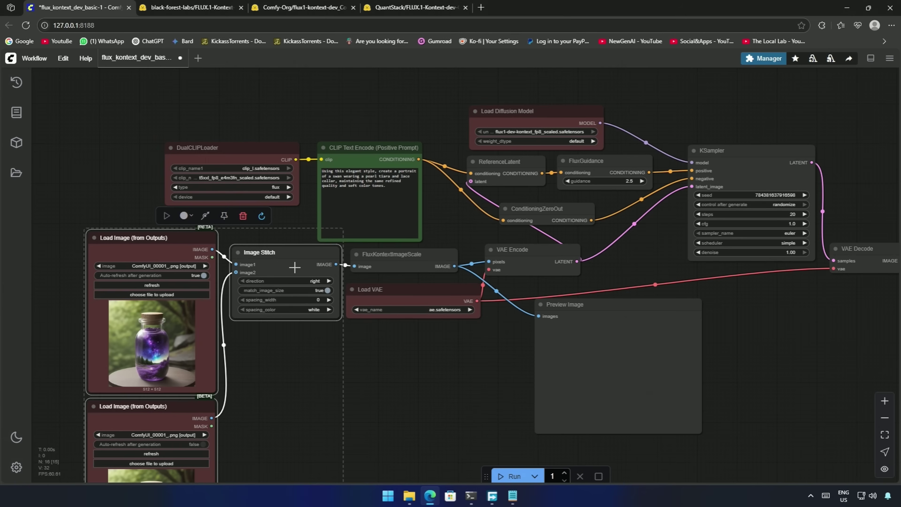
shift+click(410, 260)
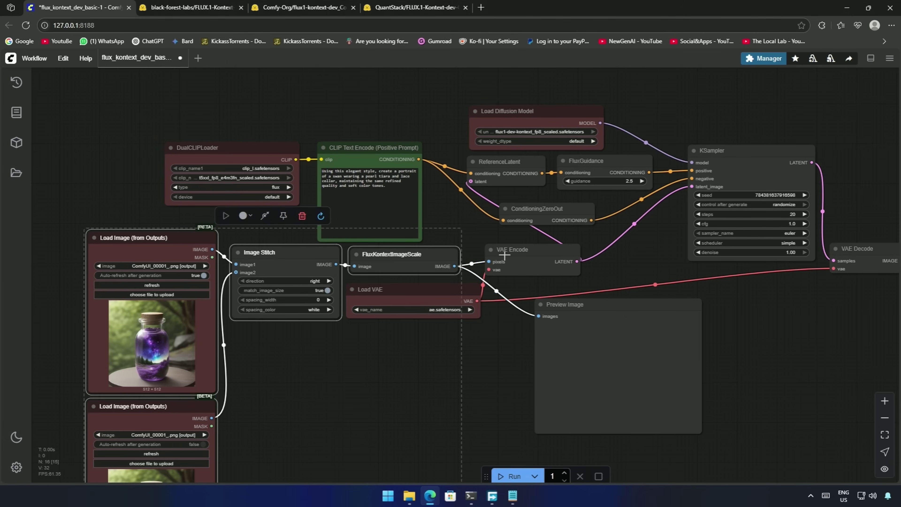
shift+click(510, 249)
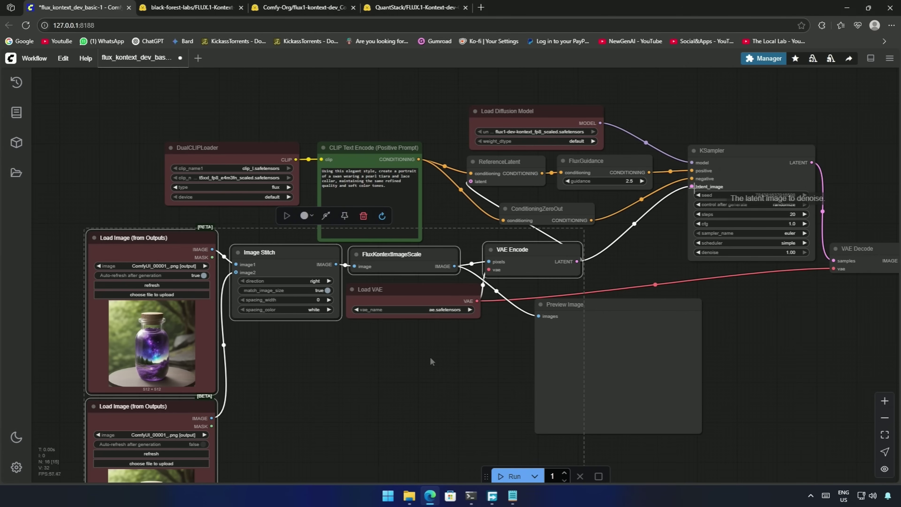
shift+click(571, 305)
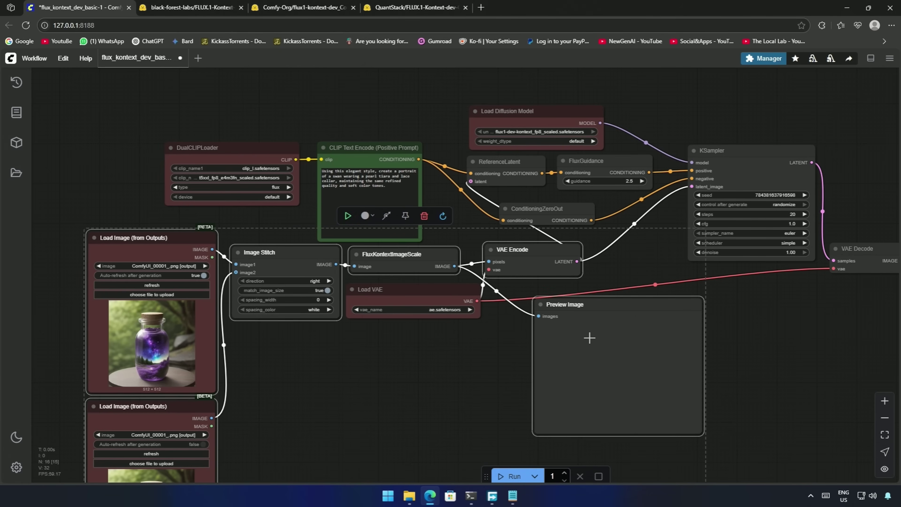
Move the image-input nodes left and down after checking the conditioning nodes' links
click(373, 147)
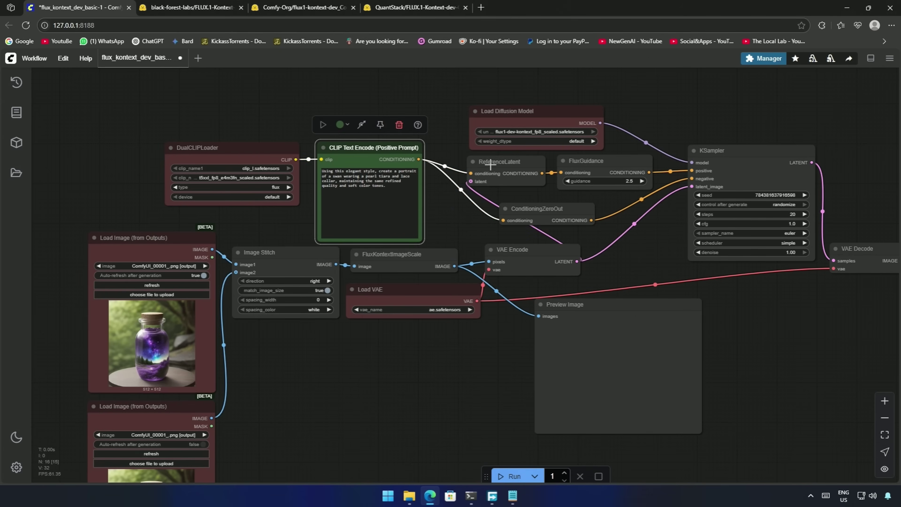
shift+click(499, 162)
shift+click(581, 164)
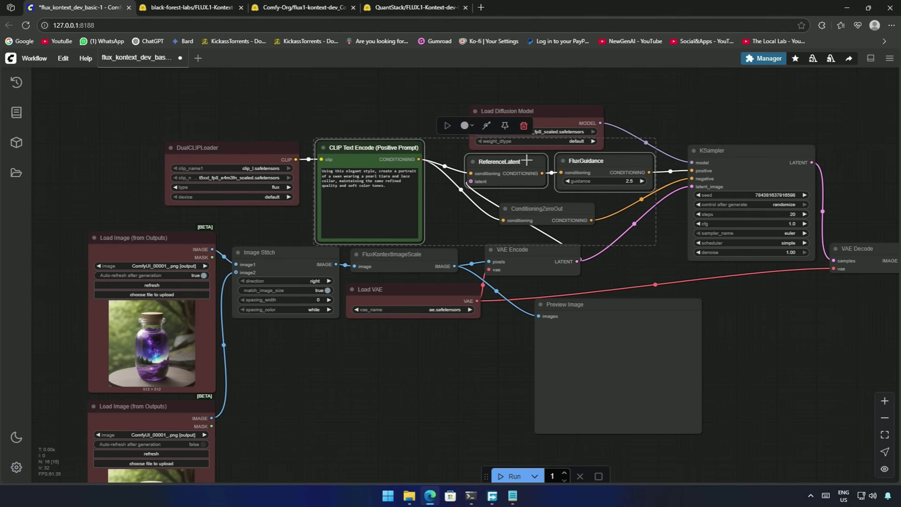
click(545, 208)
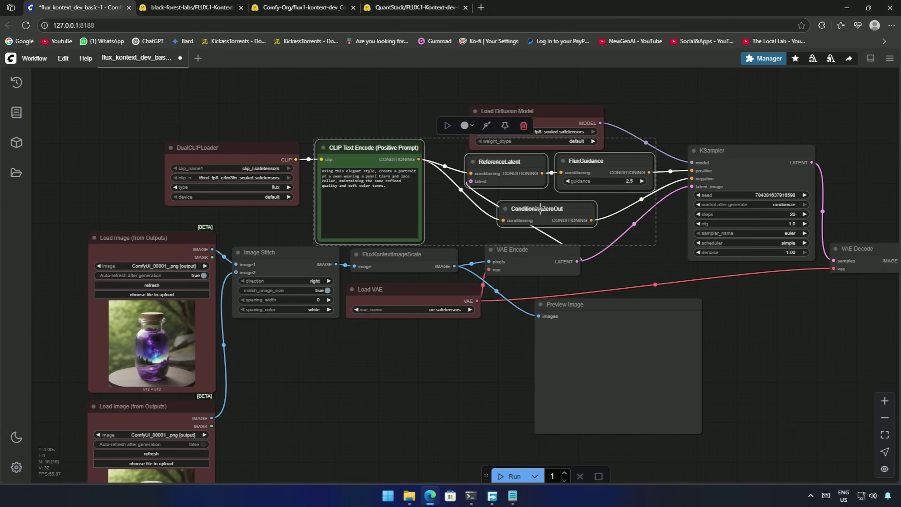
drag(532, 271, 445, 288)
Trace links through VAE Encode, ReferenceLatent, FluxGuidance, KSampler and VAE Decode, then recentre the graph
click(460, 269)
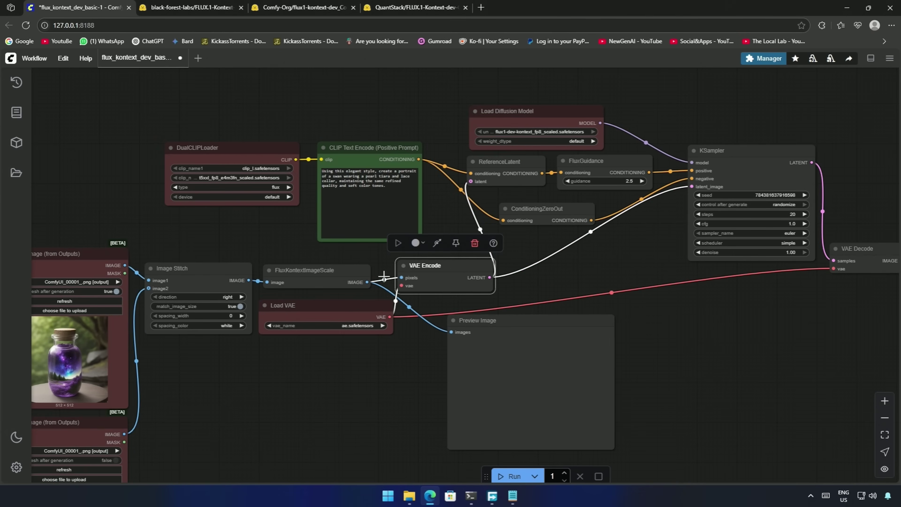
click(499, 164)
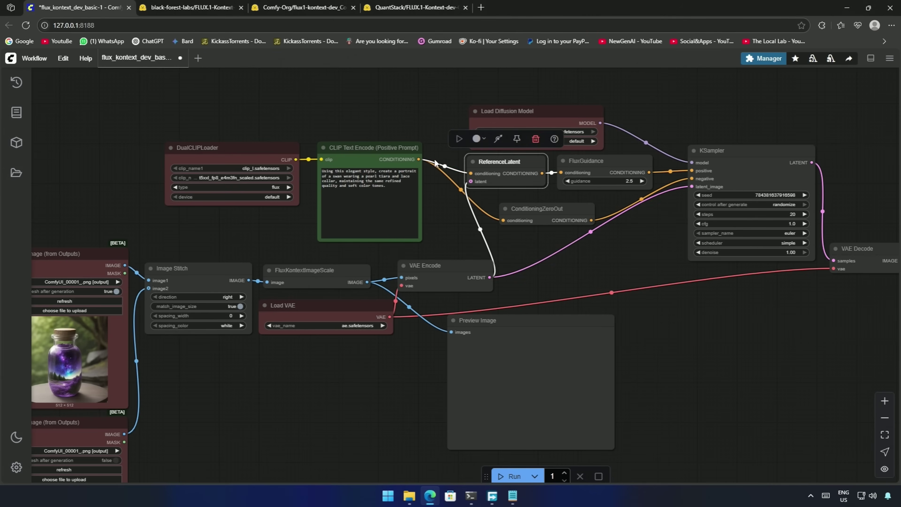
click(592, 161)
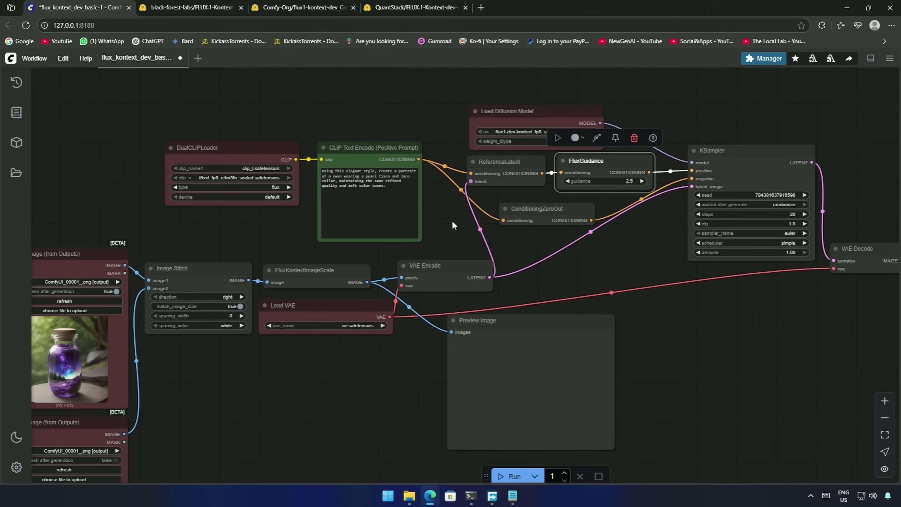
click(446, 115)
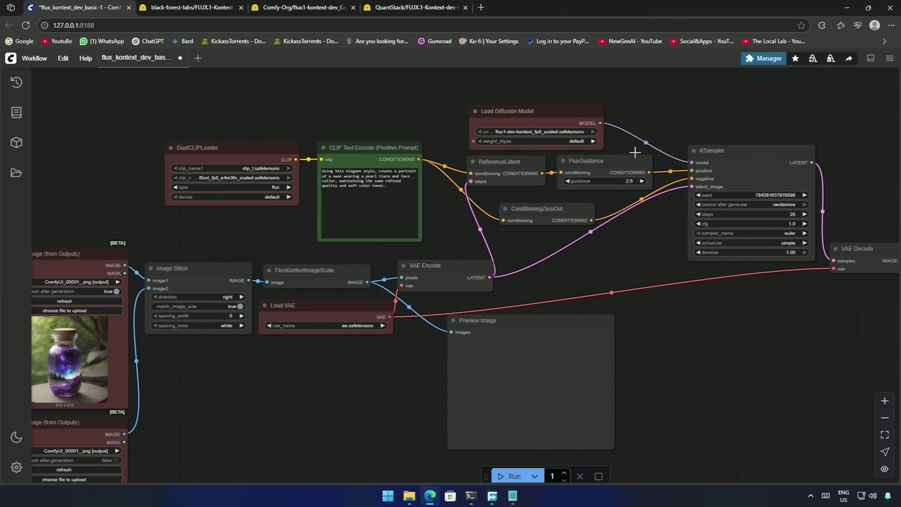
click(731, 160)
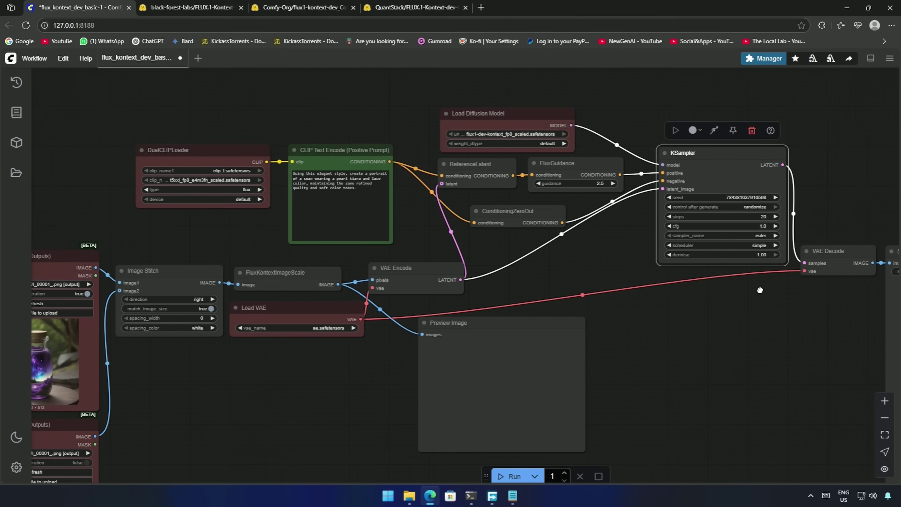
drag(794, 289, 759, 293)
click(819, 254)
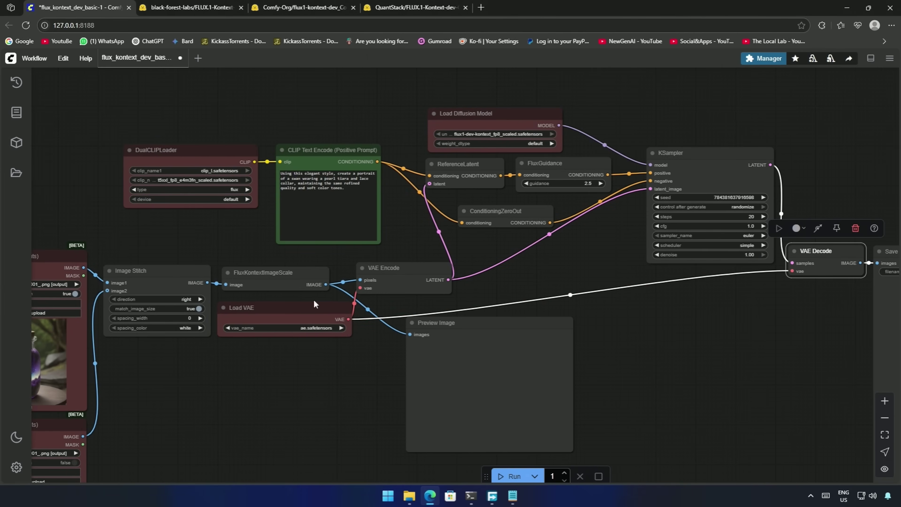
drag(798, 305, 529, 199)
scroll(718, 151, down, 3)
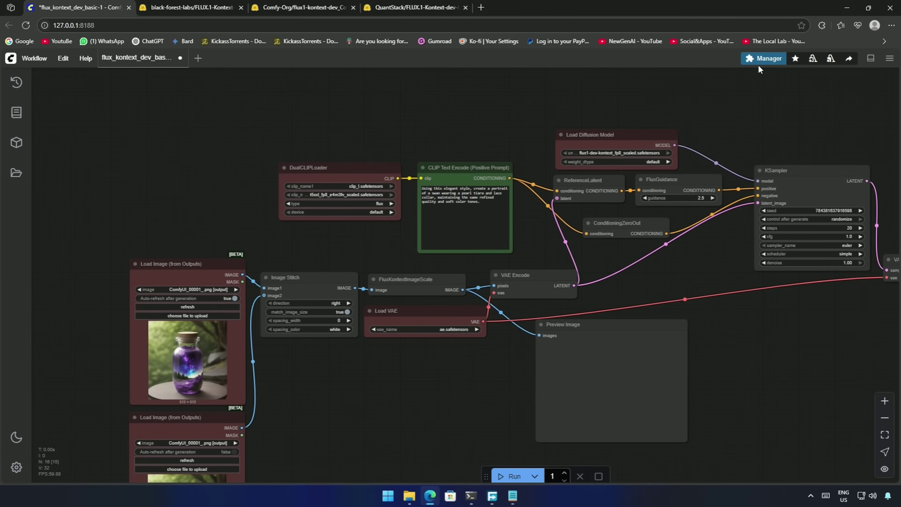
click(762, 58)
click(448, 198)
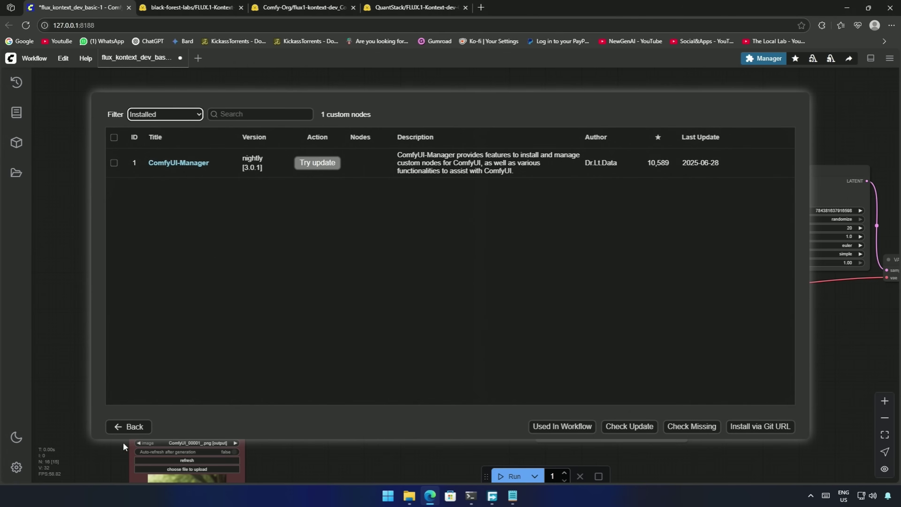
click(125, 428)
click(415, 369)
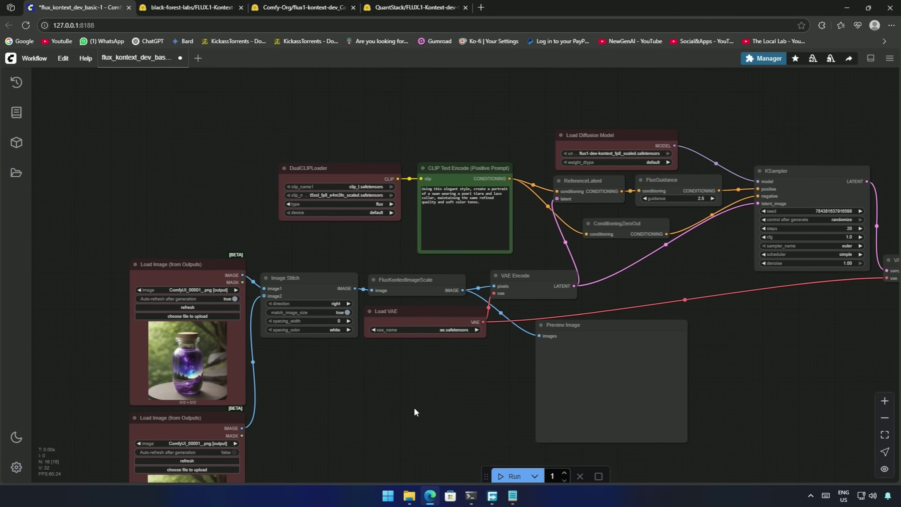
click(352, 168)
shift+click(600, 140)
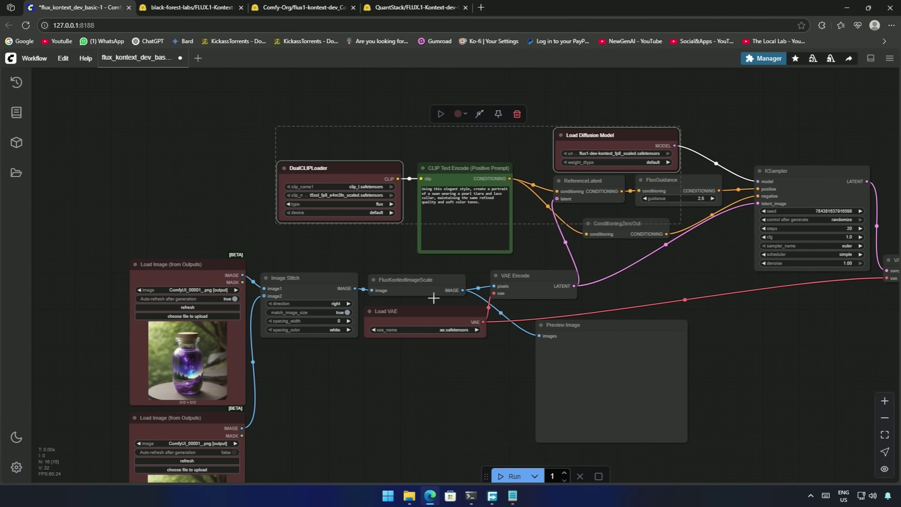
Download flux1-dev-kontext_fp8_scaled.safetensors with models\diffusion_models as the save folder
shift+click(426, 312)
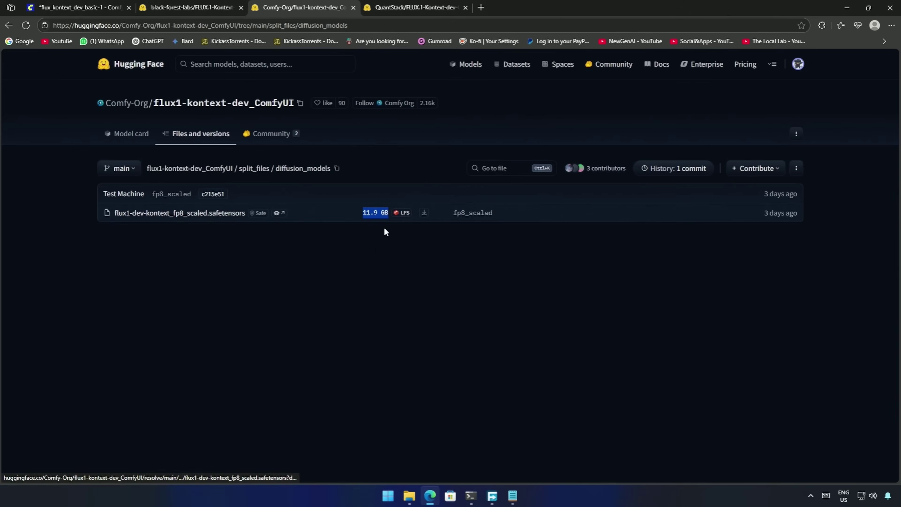
click(367, 261)
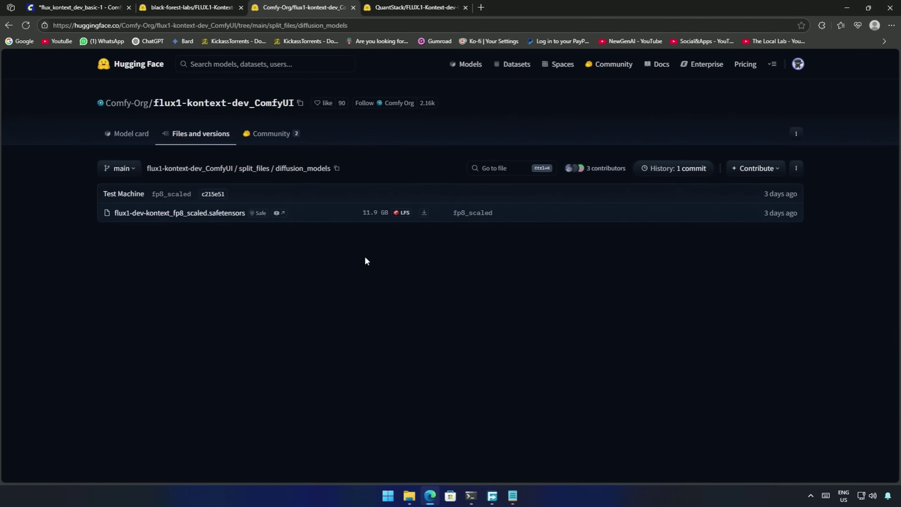
click(424, 213)
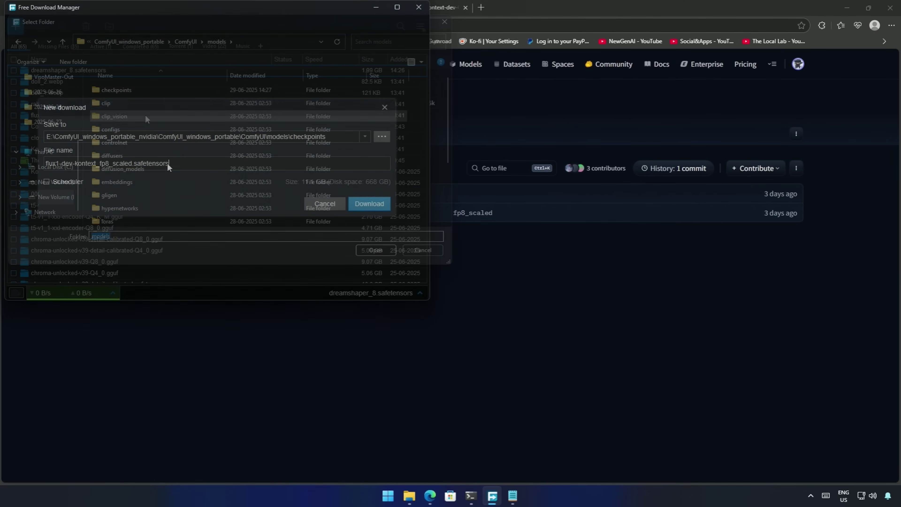
double_click(135, 168)
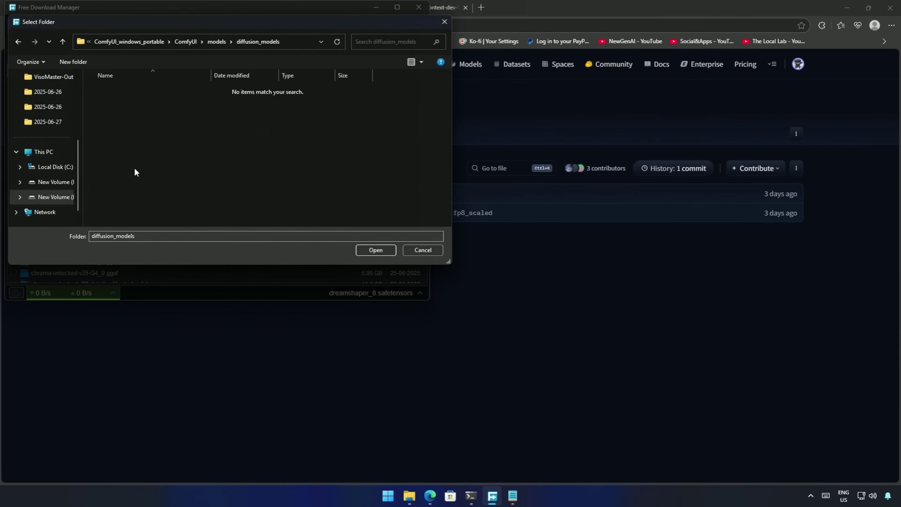
click(378, 250)
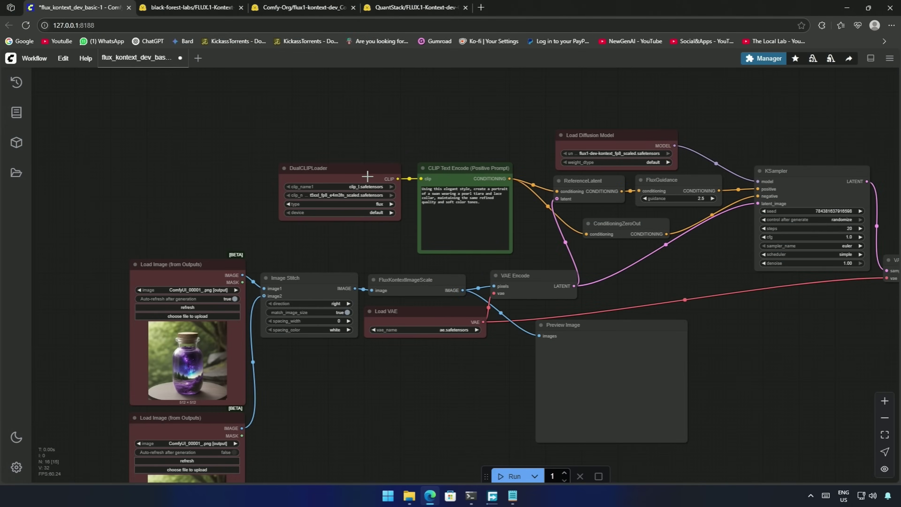
From the Clip_L repository, download t5xxl_fp8_e4m3fn.safetensors into models\text_encoders
click(366, 179)
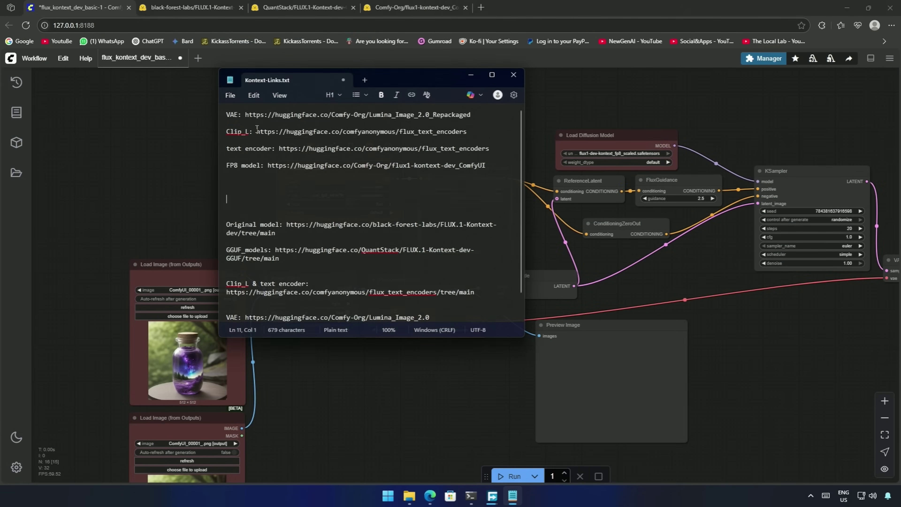
drag(256, 131, 397, 139)
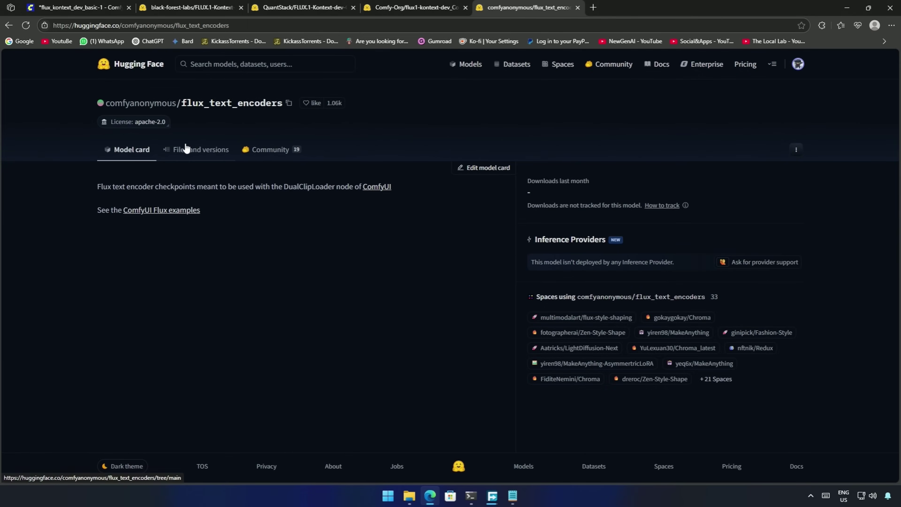
click(185, 148)
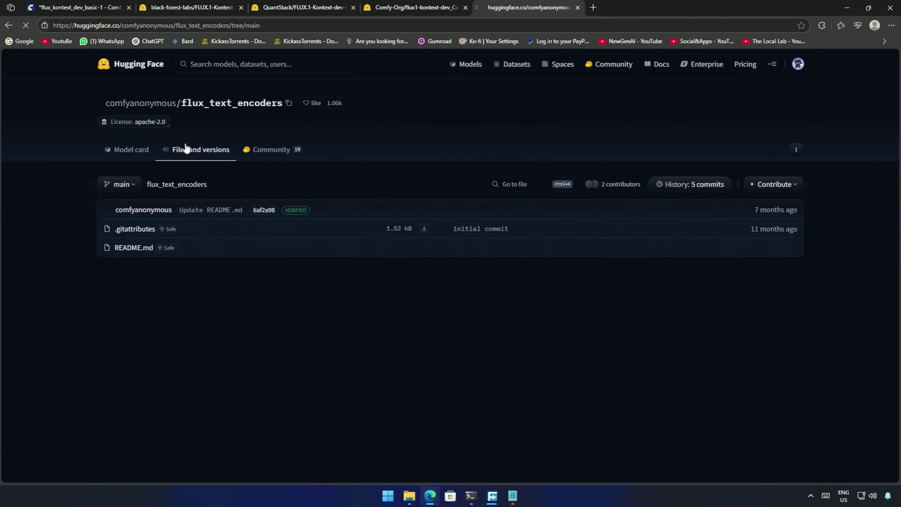
drag(114, 301, 810, 337)
click(431, 337)
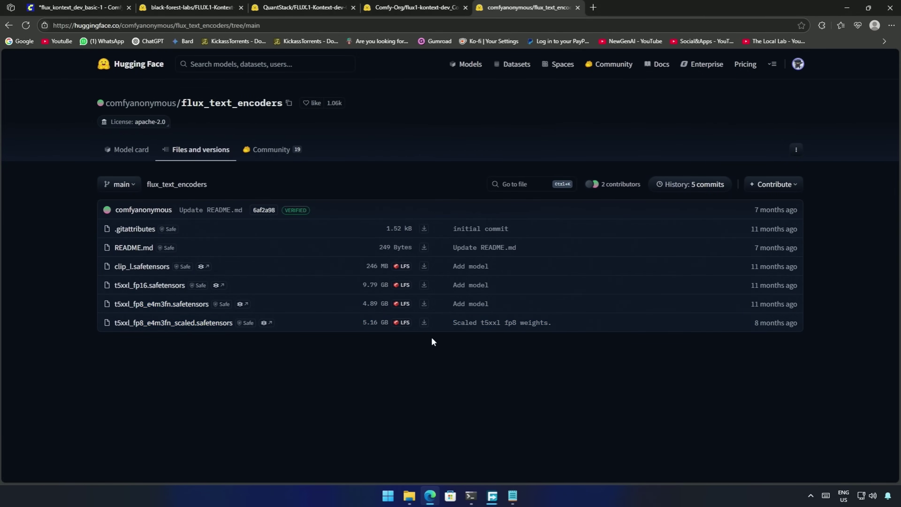
click(424, 303)
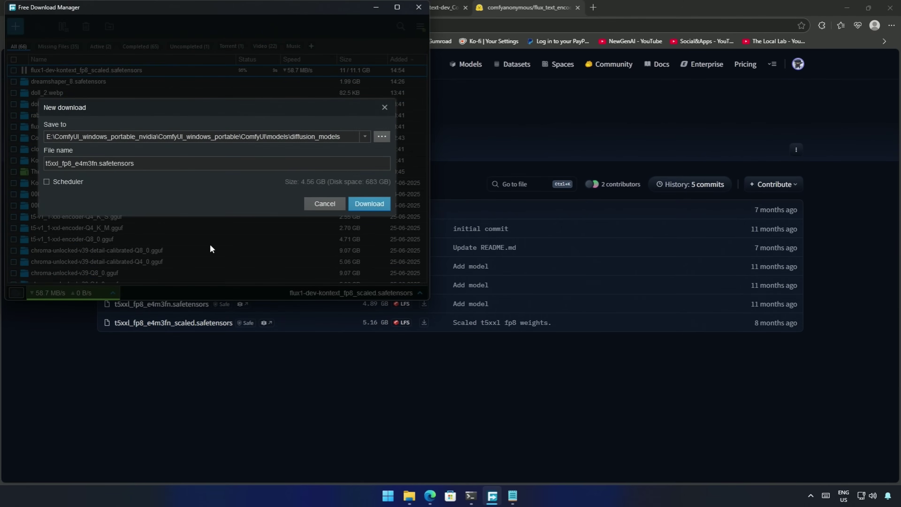
click(381, 138)
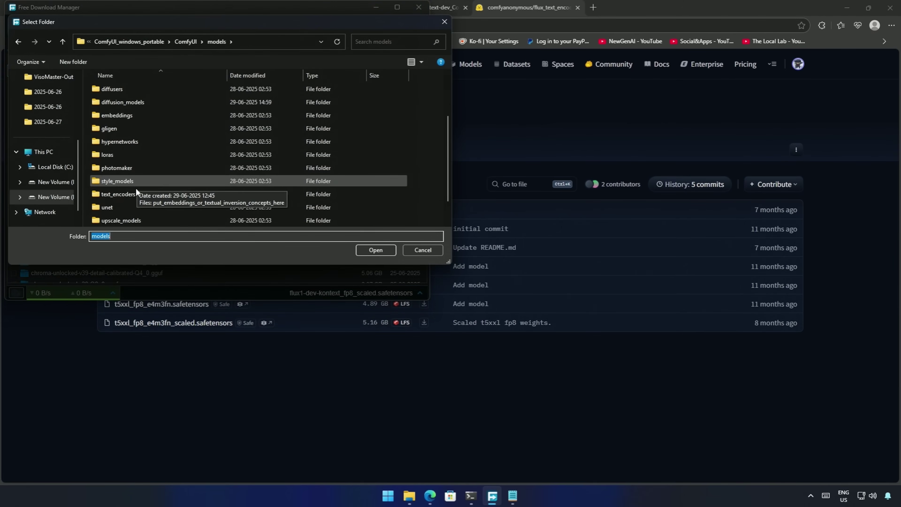
double_click(122, 194)
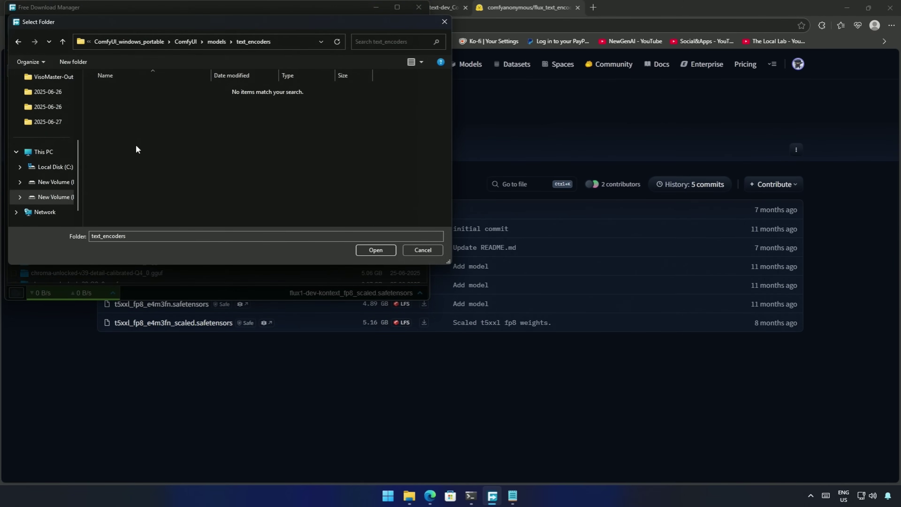
click(375, 250)
key(Return)
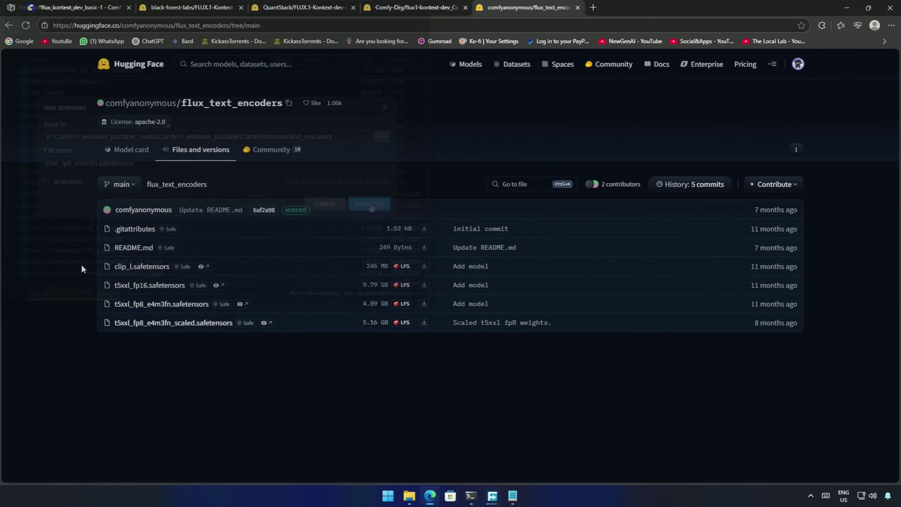
Download clip_l.safetensors, choosing the text_encoders folder as destination
drag(108, 267, 815, 272)
click(818, 266)
click(424, 266)
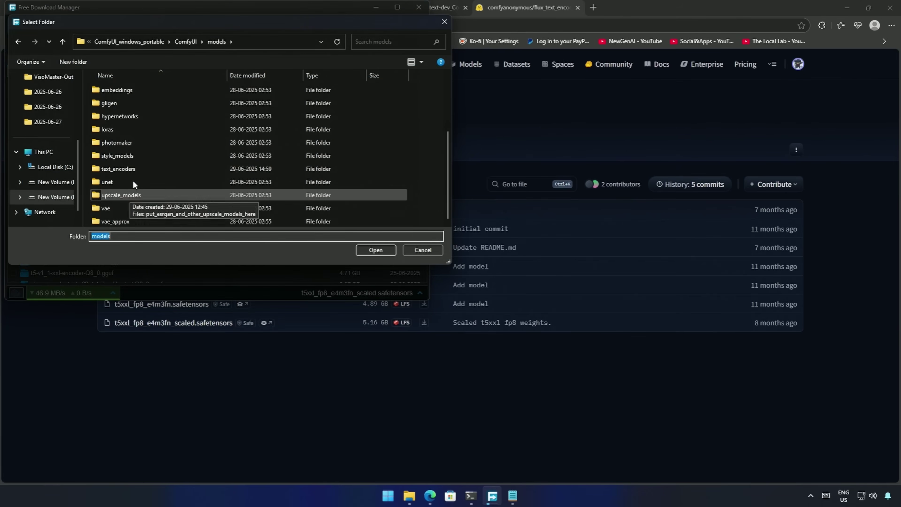
double_click(132, 169)
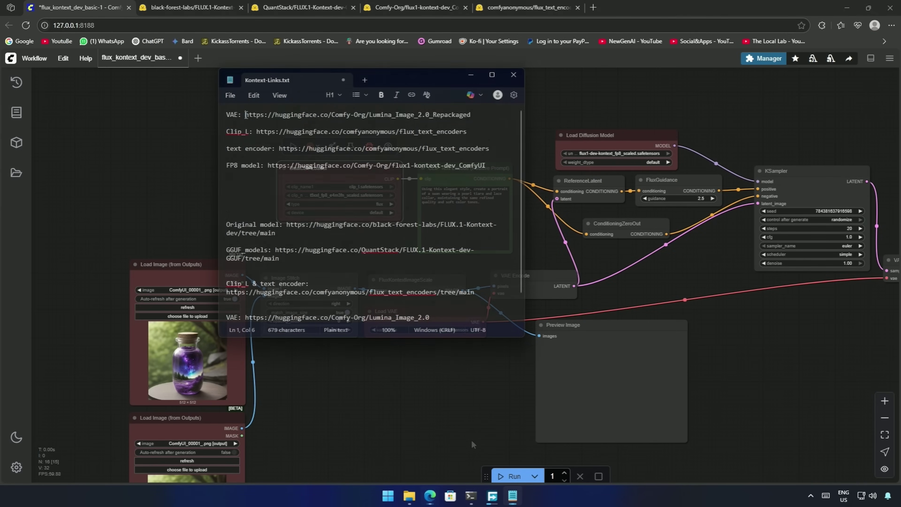
Download ae.safetensors from split_files/vae into models\vae, then select the ComfyUI loader nodes
drag(246, 114, 474, 113)
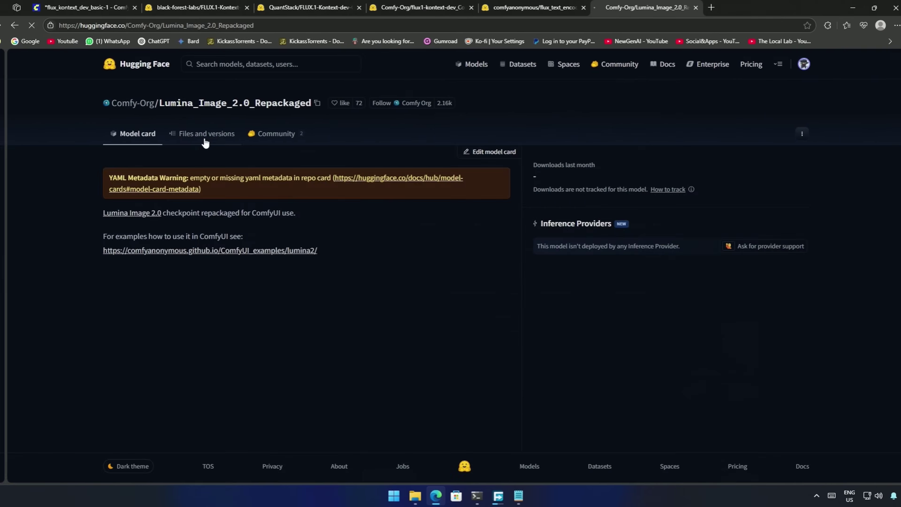
click(202, 135)
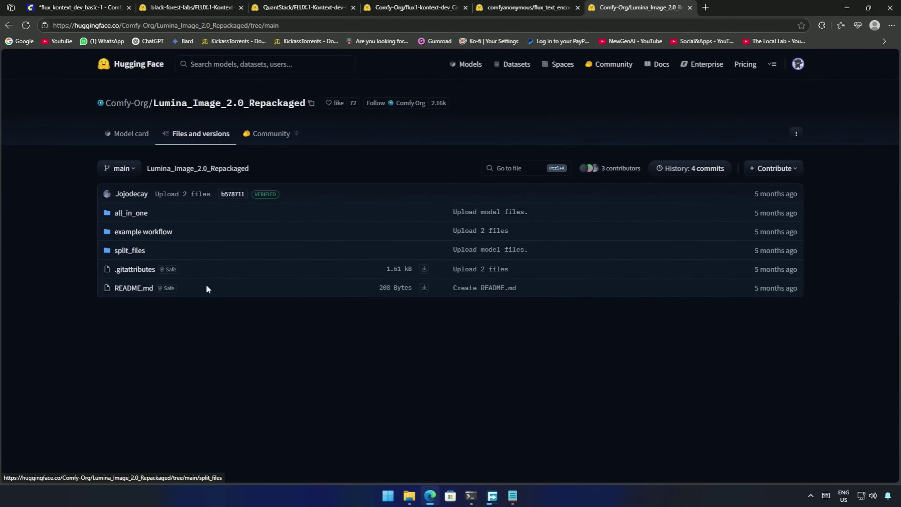
click(129, 251)
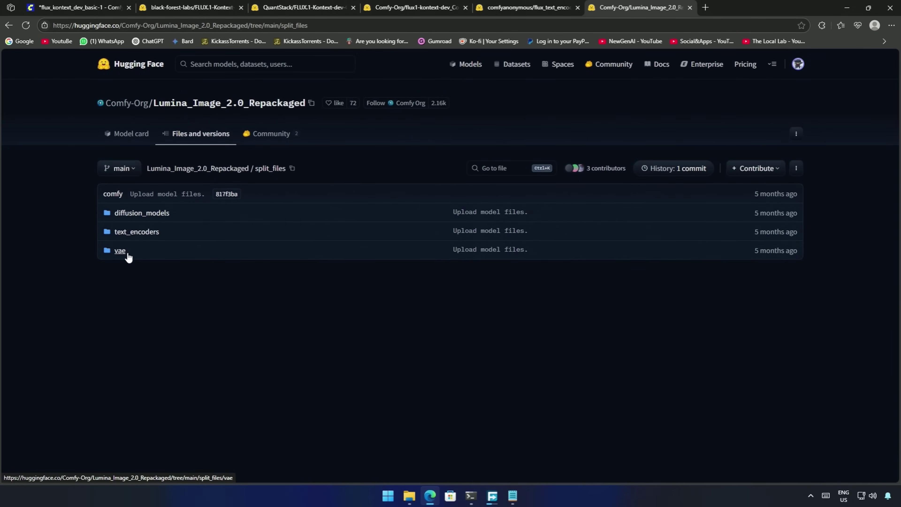
click(120, 251)
drag(119, 252, 422, 217)
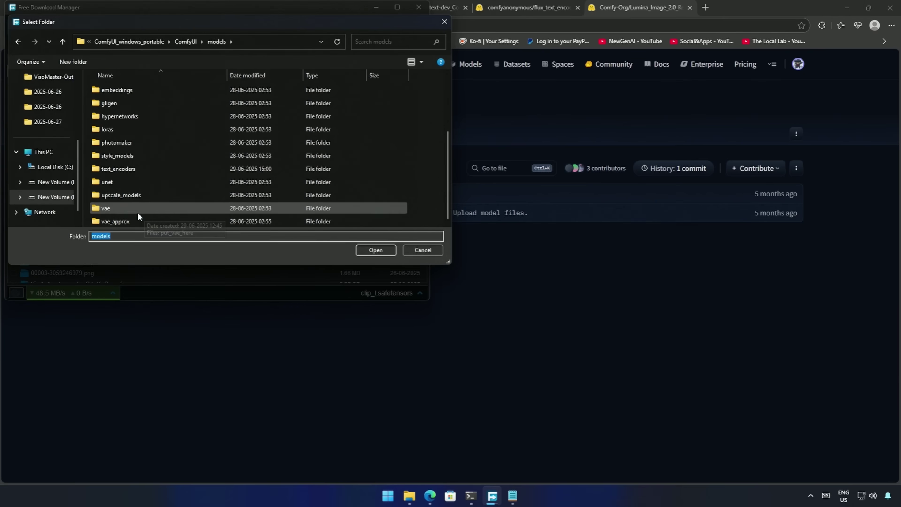
double_click(135, 207)
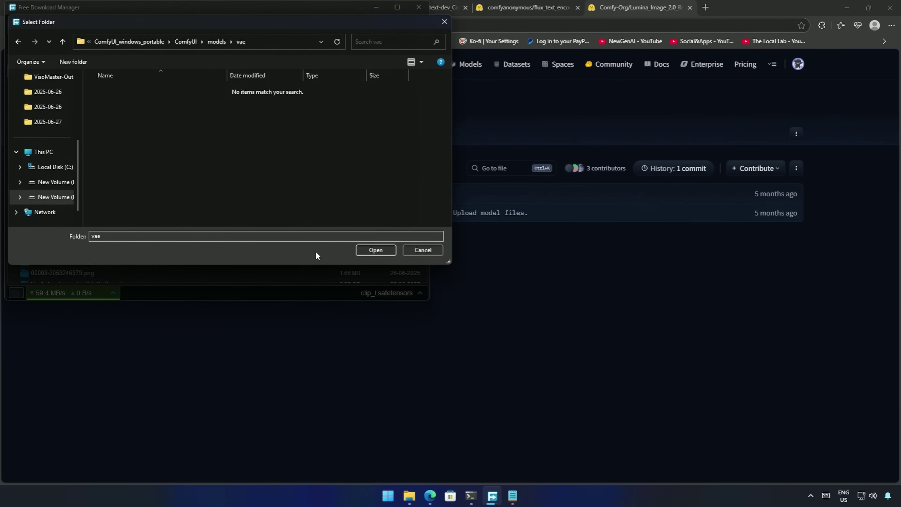
click(372, 250)
click(362, 205)
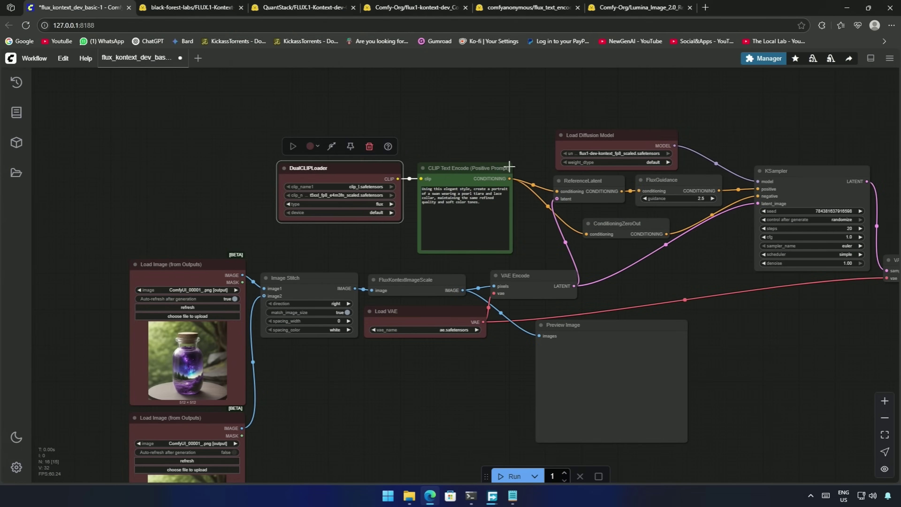
shift+click(595, 142)
shift+click(434, 313)
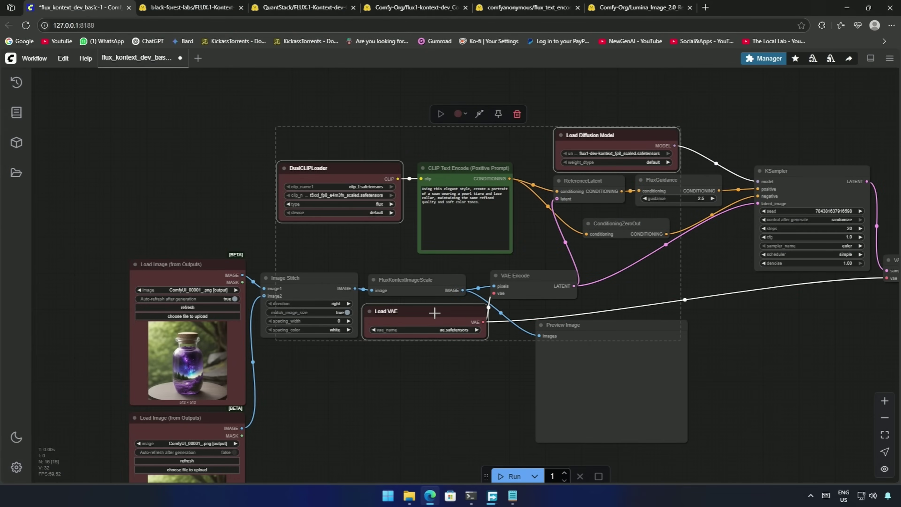
Set clip_name2 to t5xxl_fp8_e4m3fn.safetensors
click(411, 379)
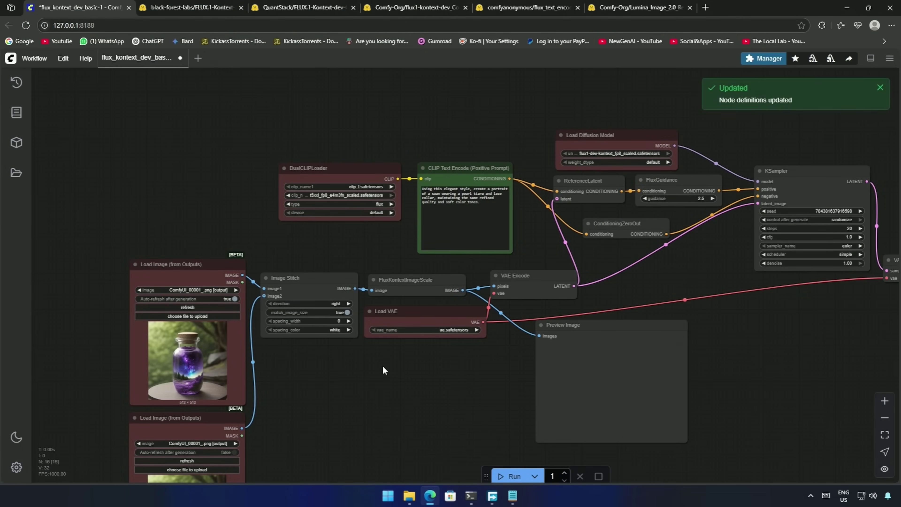
click(359, 194)
click(390, 185)
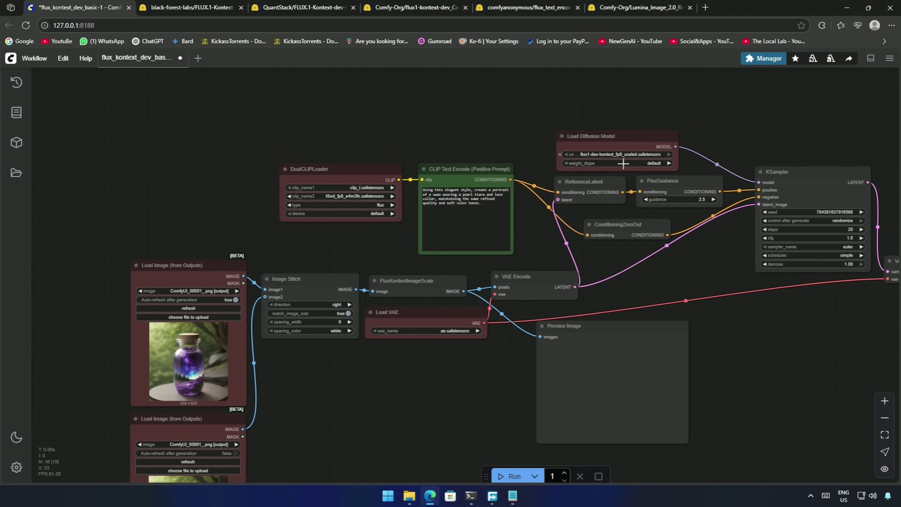
scroll(663, 276, down, 2)
scroll(478, 367, up, 1)
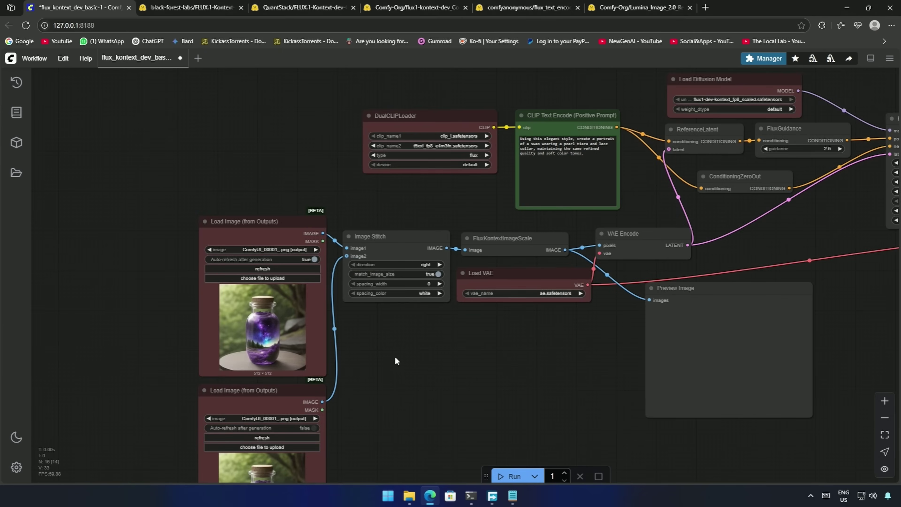
Bypass the lower Load Image node
click(290, 390)
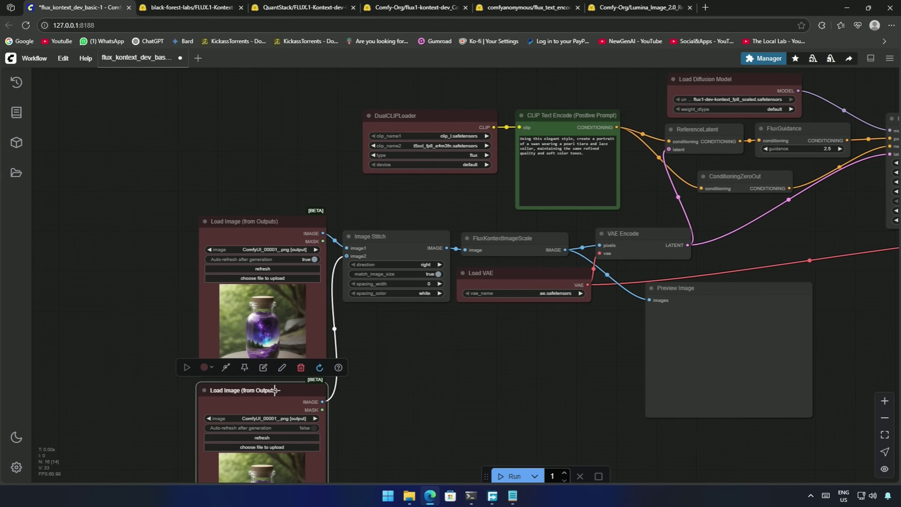
click(226, 367)
click(413, 398)
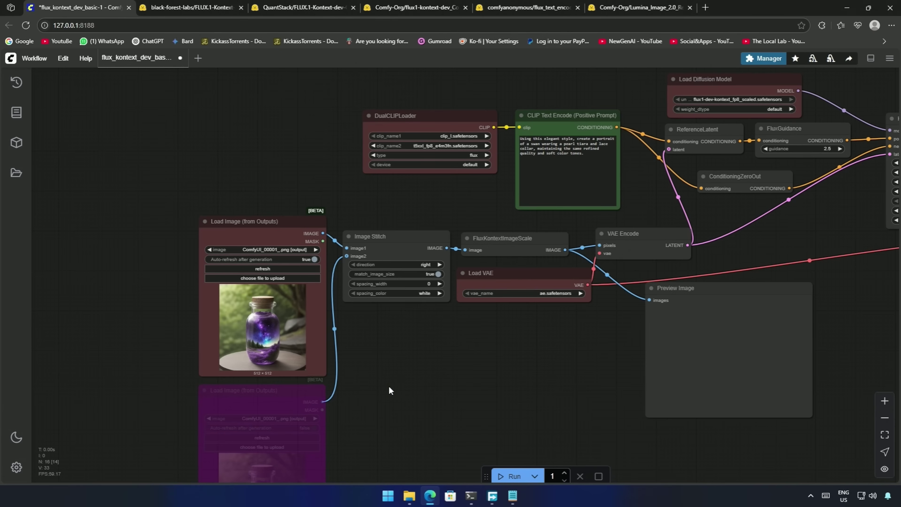
Load 00004-2137038525.png and change the prompt to 'the woman with a mustache'
key(ctrl+o)
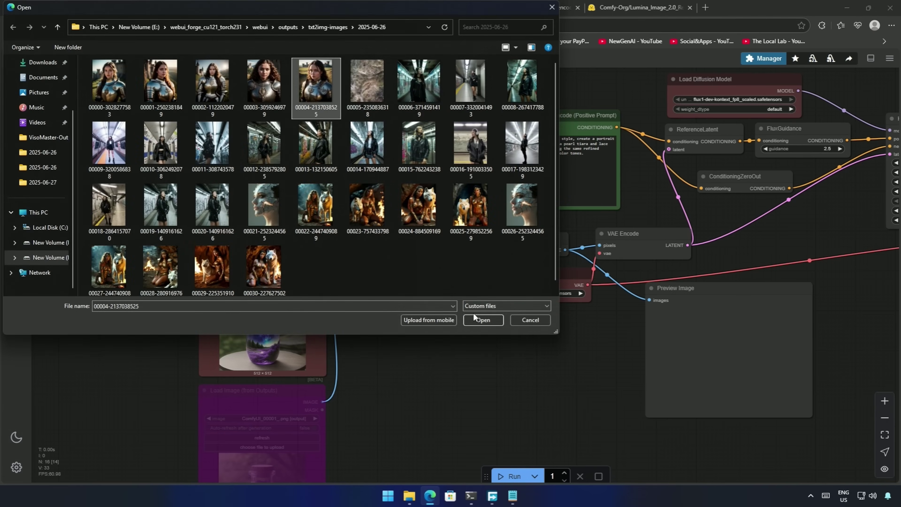
click(473, 320)
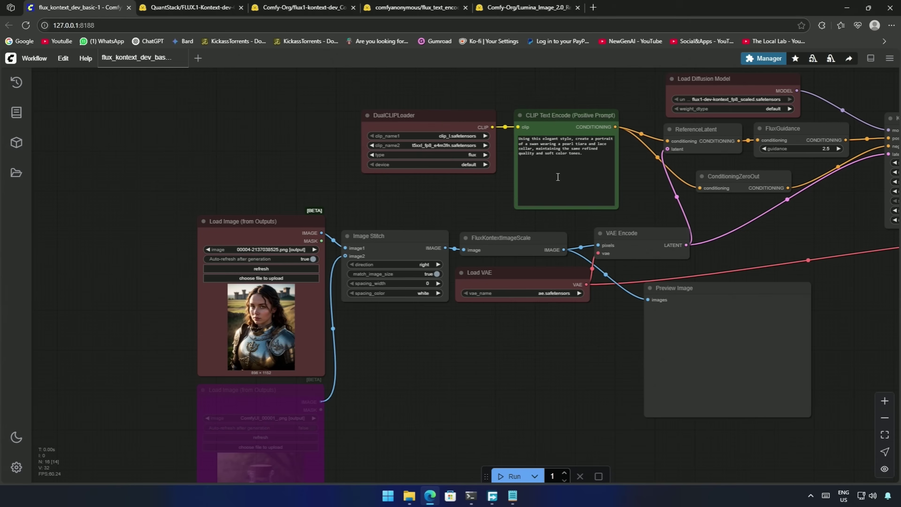
key(ctrl+a)
key(BackSpace)
text(the woman with a mustache)
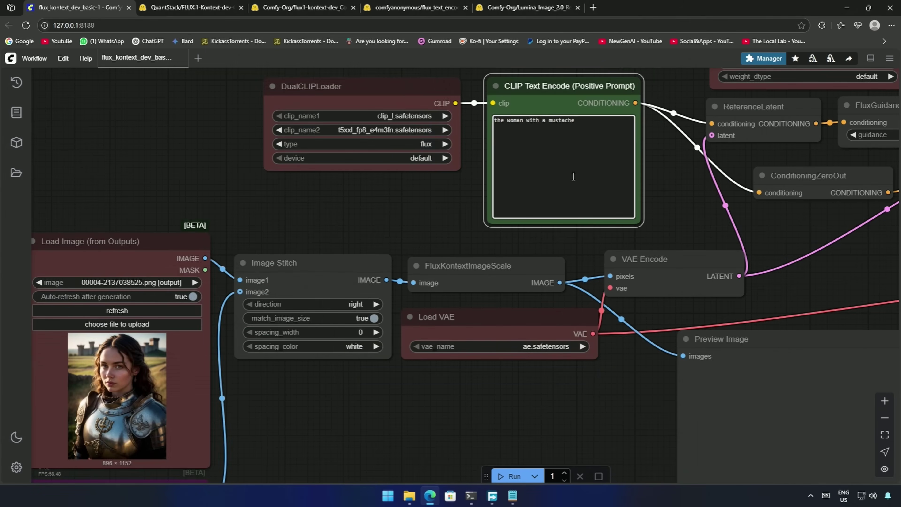
Run the workflow and bring the Preview Image result into view
scroll(555, 173, up, 3)
scroll(553, 170, down, 3)
drag(529, 412, 443, 391)
scroll(443, 390, down, 3)
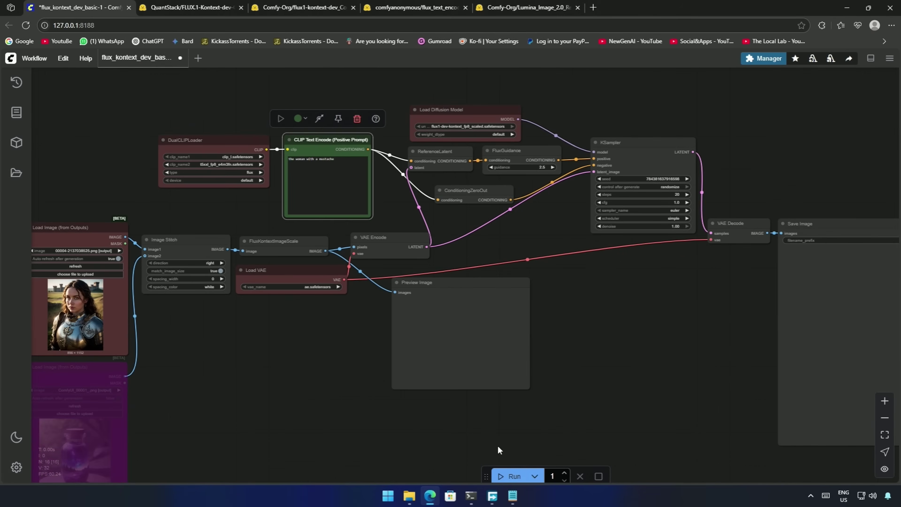
click(513, 476)
scroll(576, 372, up, 2)
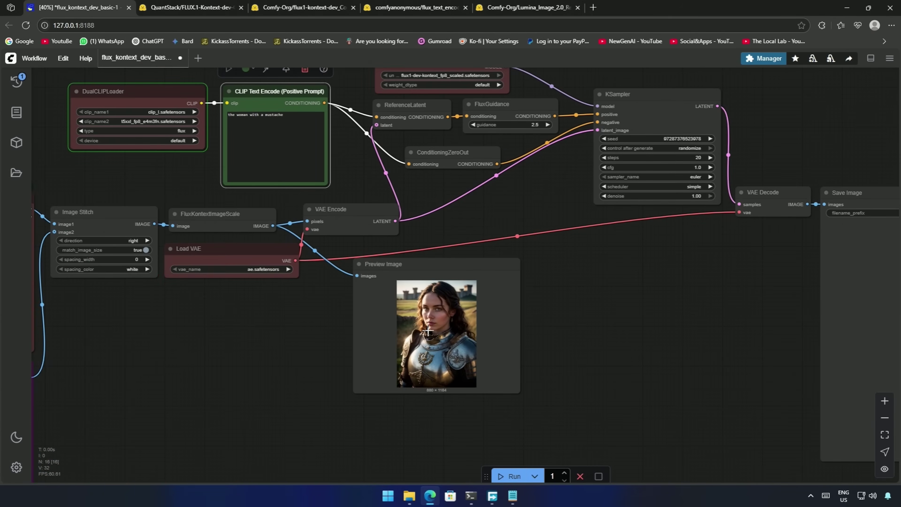
drag(633, 315, 485, 370)
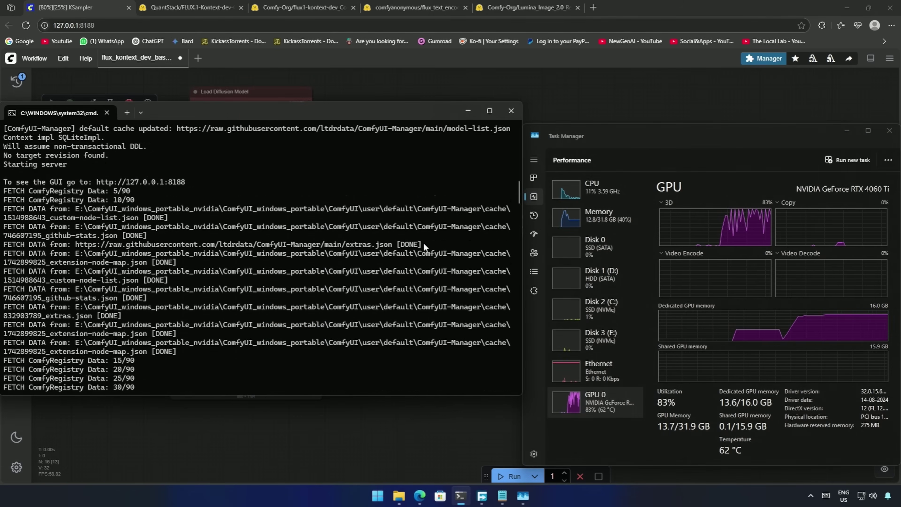
Wait for the 20-step run to finish in 119.47 seconds
scroll(423, 245, down, 10)
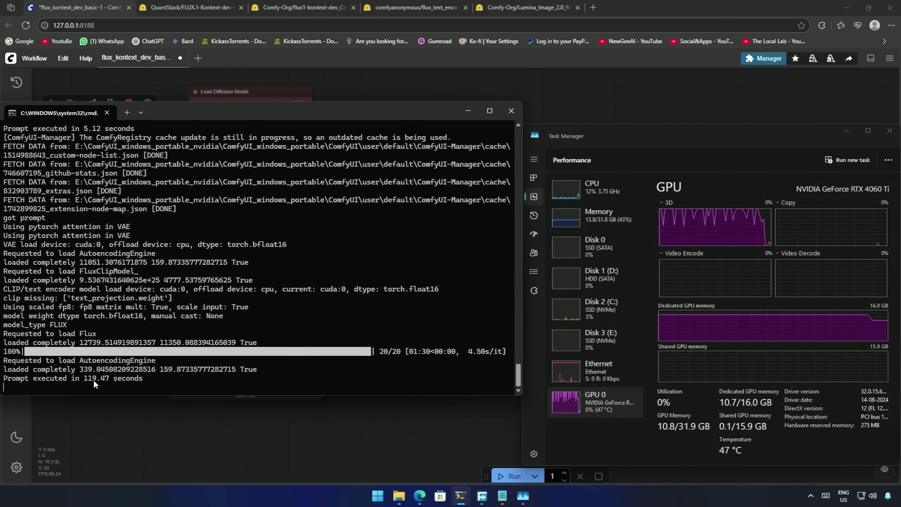
Zoom and pan in on the mustached knight's face in the Save Image output
click(255, 428)
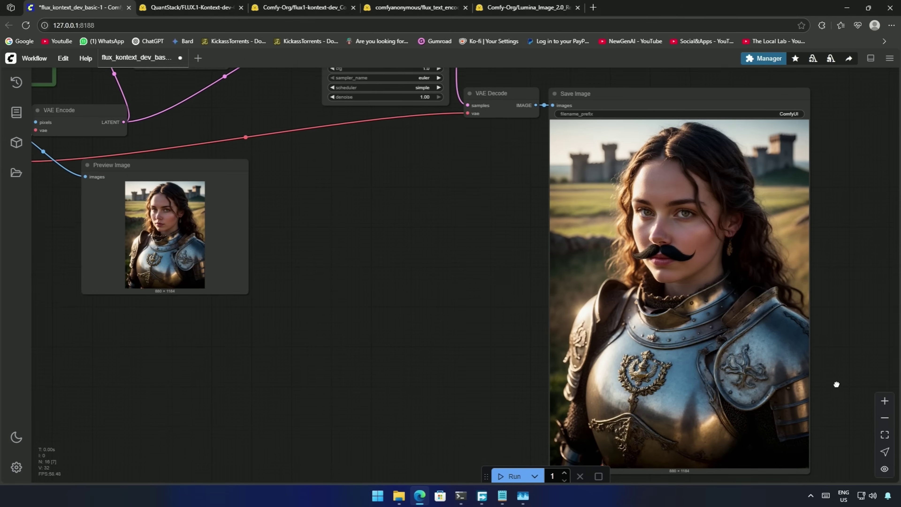
drag(835, 386, 837, 369)
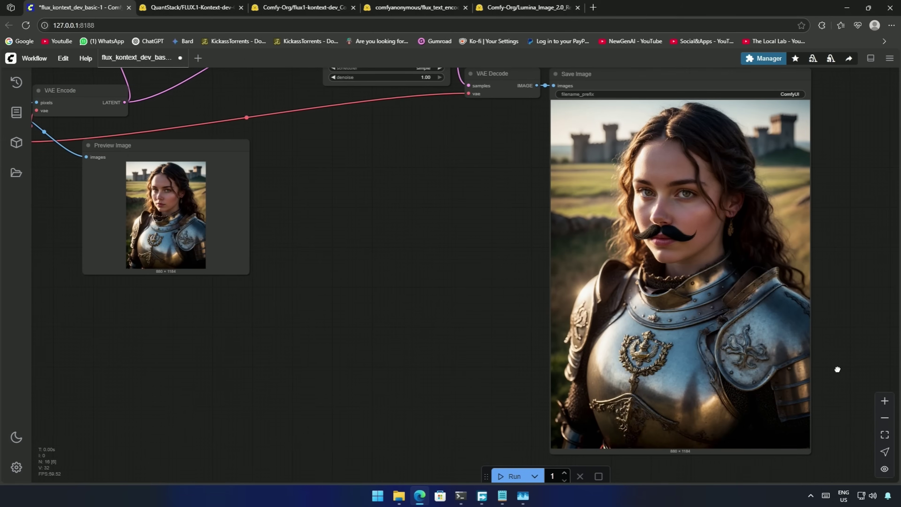
scroll(811, 310, up, 3)
drag(827, 298, 839, 334)
scroll(839, 335, up, 3)
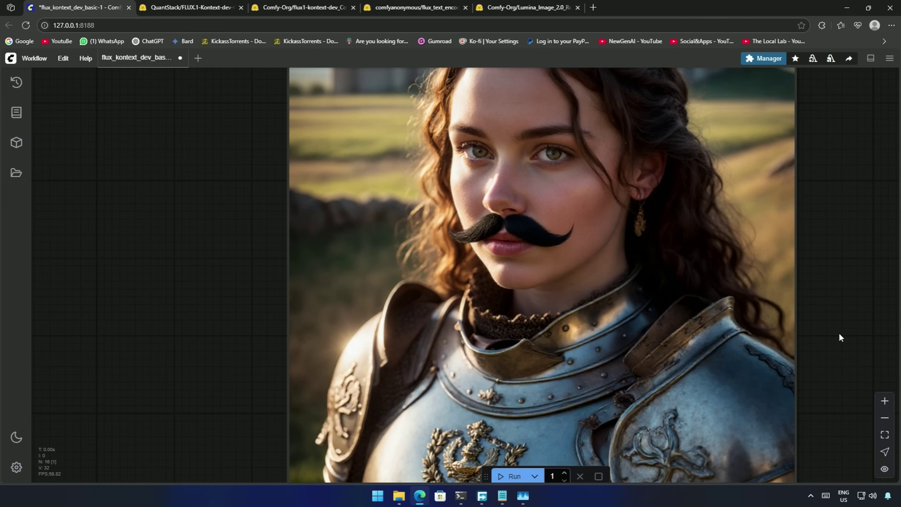
drag(840, 335, 842, 348)
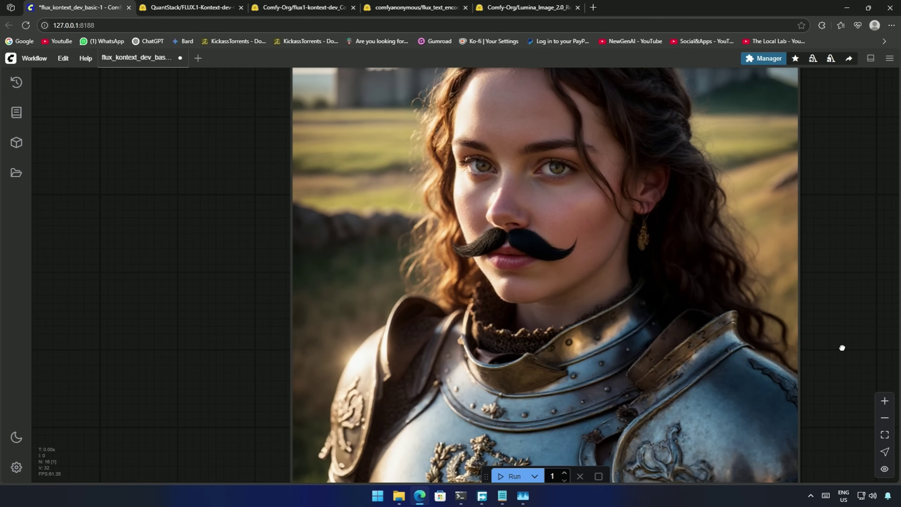
scroll(842, 346, down, 3)
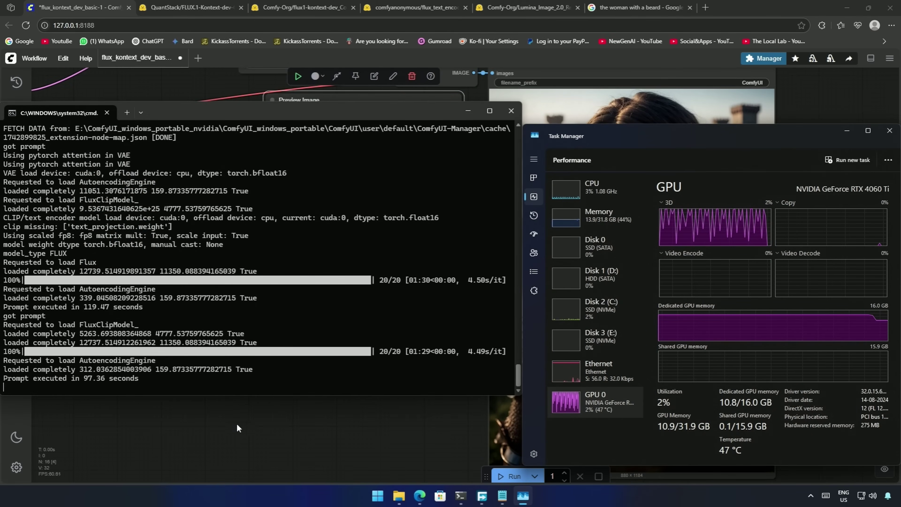
Return to ComfyUI and line up the original knight beside the new bearded knight
click(313, 421)
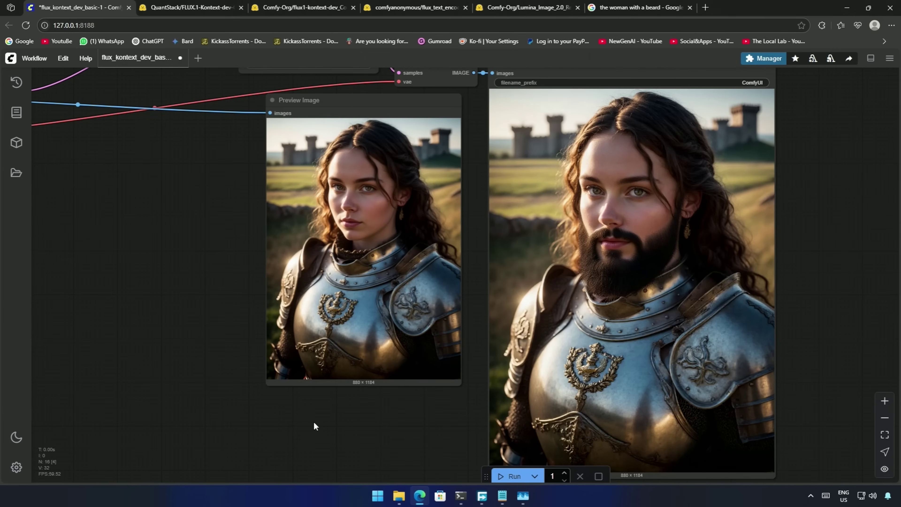
scroll(429, 421, up, 2)
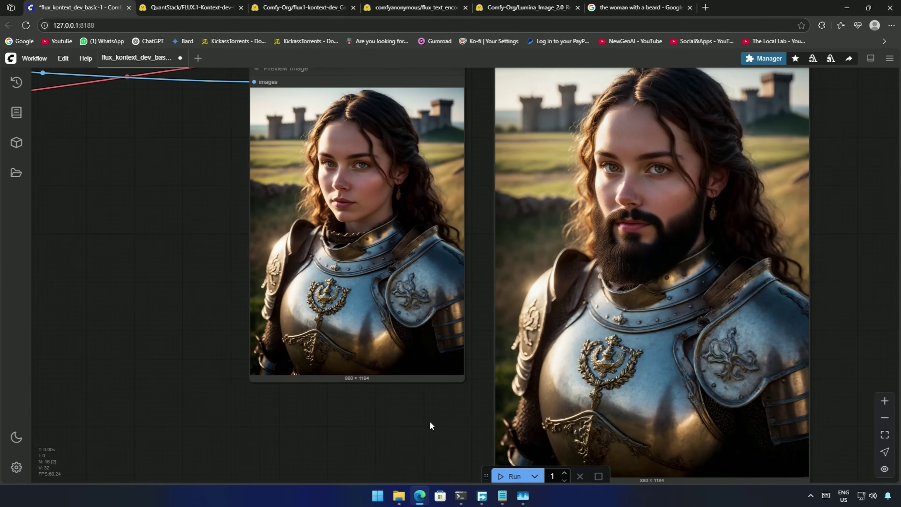
drag(429, 421, 410, 429)
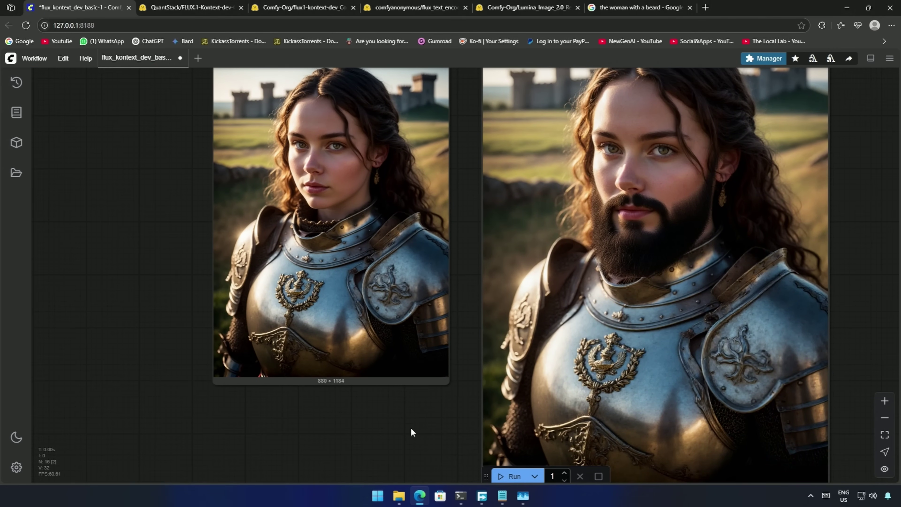
scroll(410, 432, down, 1)
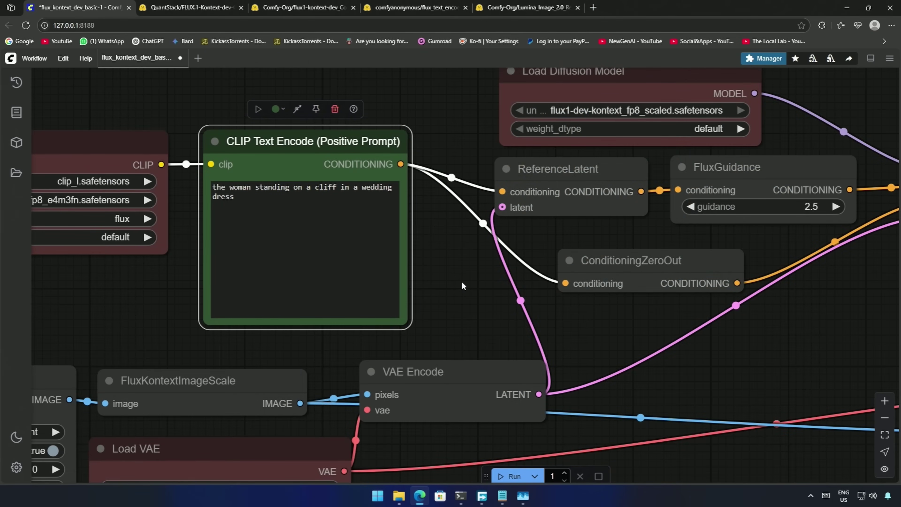
Frame the original image beside the bride-on-a-cliff result, showing the full bride image and node headers
scroll(462, 286, down, 4)
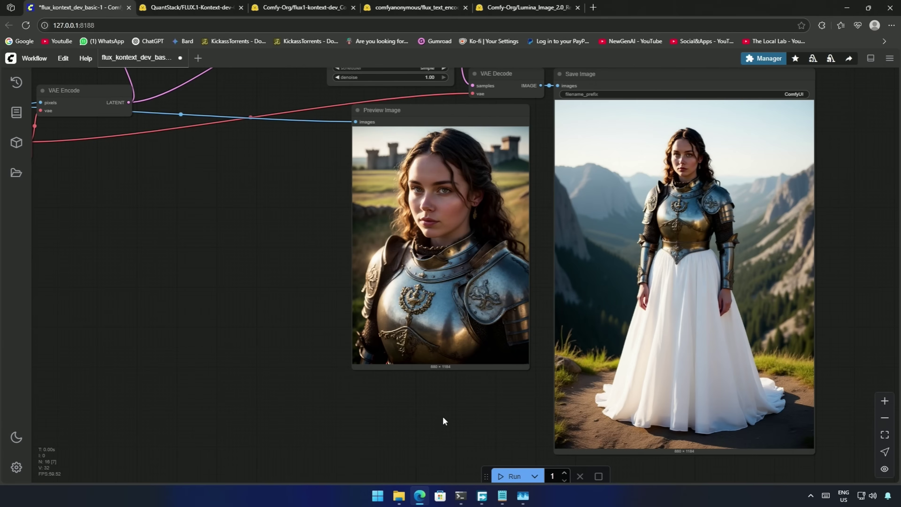
scroll(479, 425, up, 2)
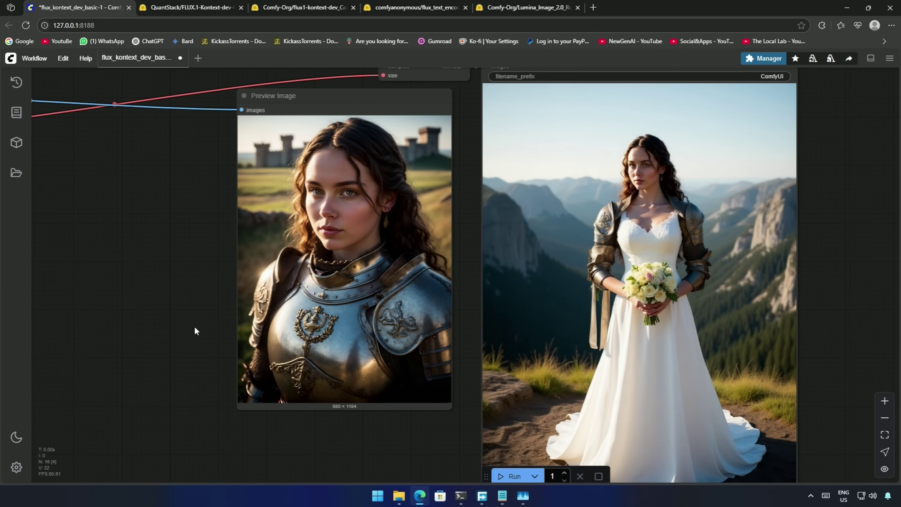
scroll(638, 337, up, 2)
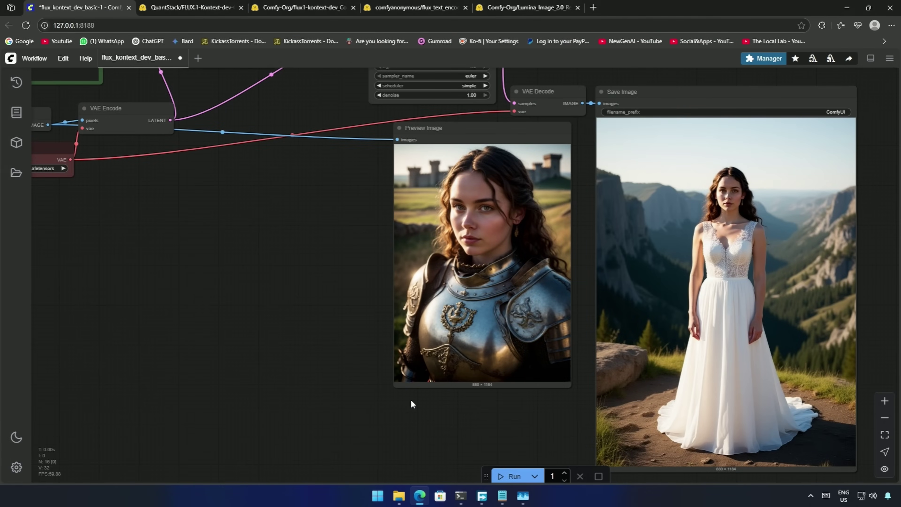
scroll(472, 406, up, 3)
drag(506, 429, 324, 428)
scroll(429, 407, down, 3)
scroll(764, 338, up, 3)
drag(789, 360, 822, 405)
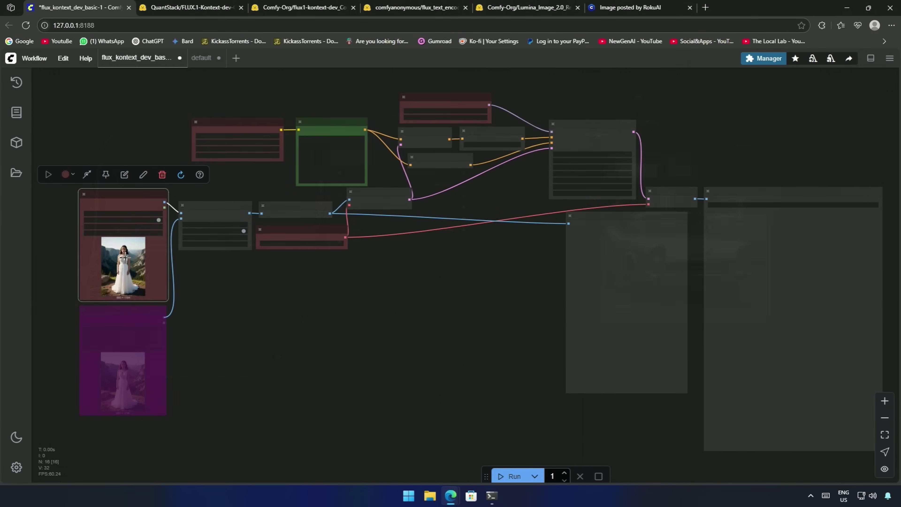
Paste the silver car photo as input, set the prompt to 'Change the car color to red', and run
key(ctrl+v)
scroll(138, 275, up, 5)
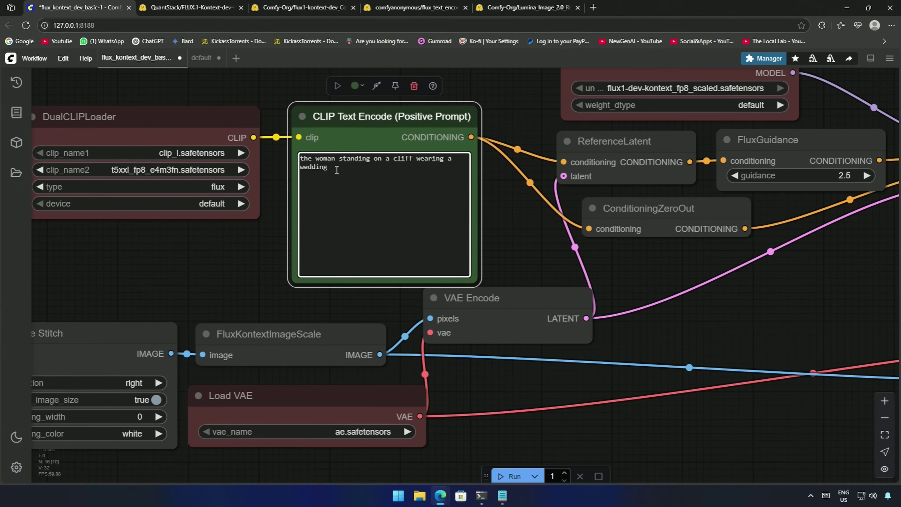
key(ctrl+a)
text(Change the car color to red)
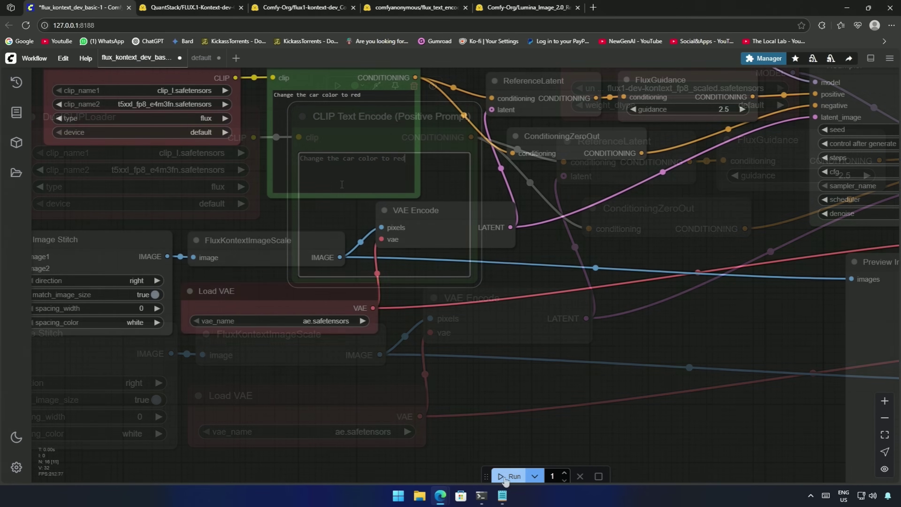
click(505, 476)
Center the Preview Image and red-car Save Image outputs side by side
scroll(609, 372, down, 2)
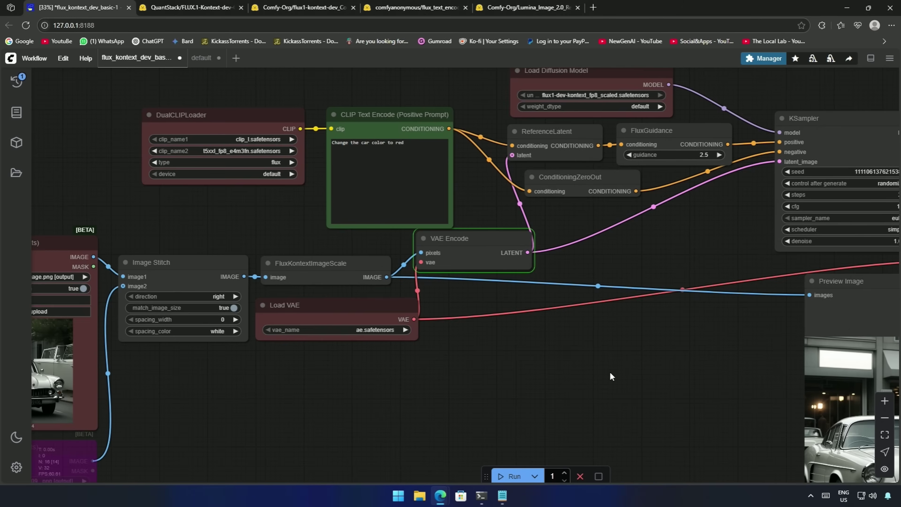
drag(612, 372, 72, 193)
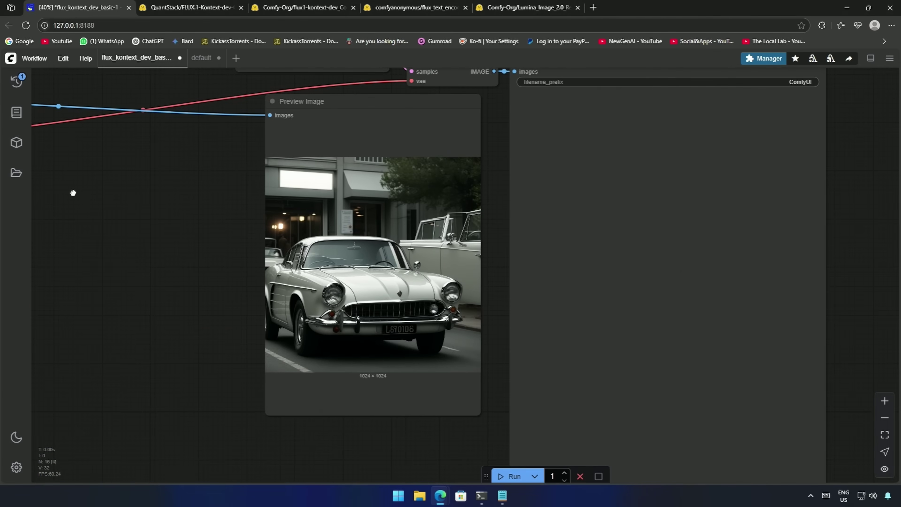
scroll(82, 193, down, 1)
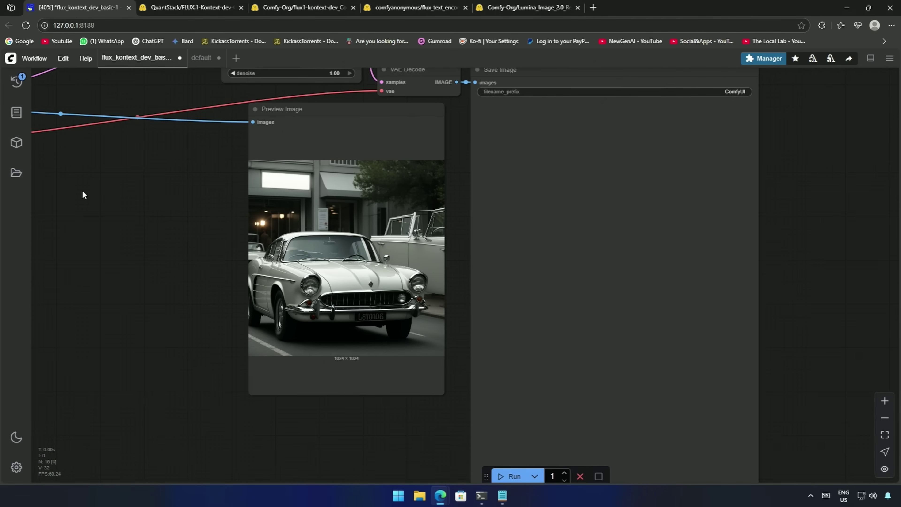
drag(131, 211, 218, 200)
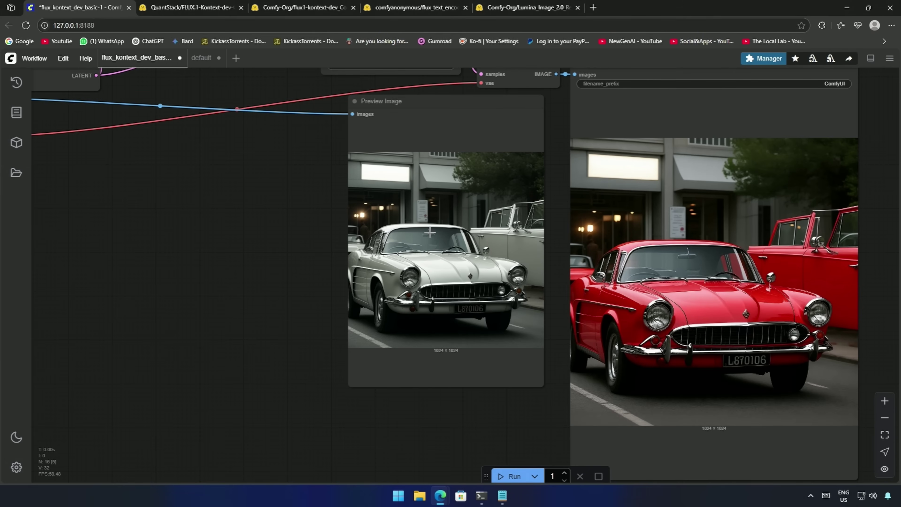
scroll(513, 258, up, 4)
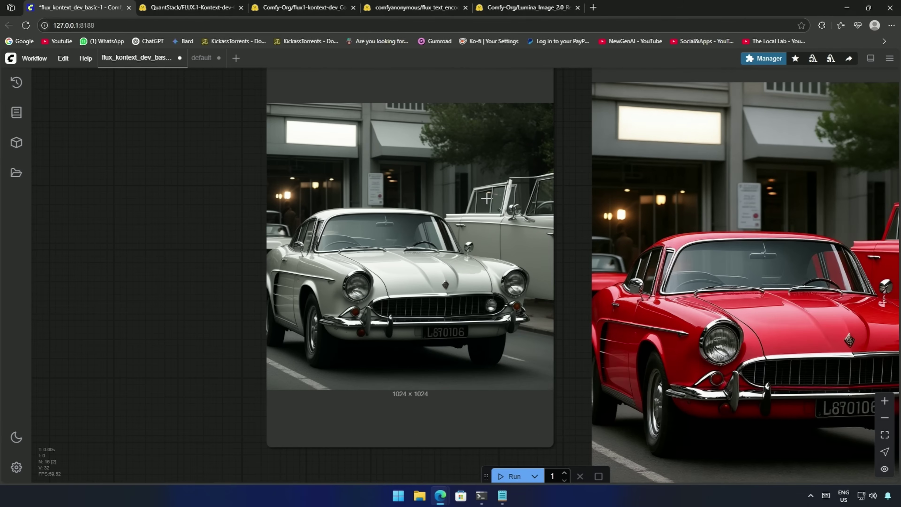
drag(558, 279, 410, 253)
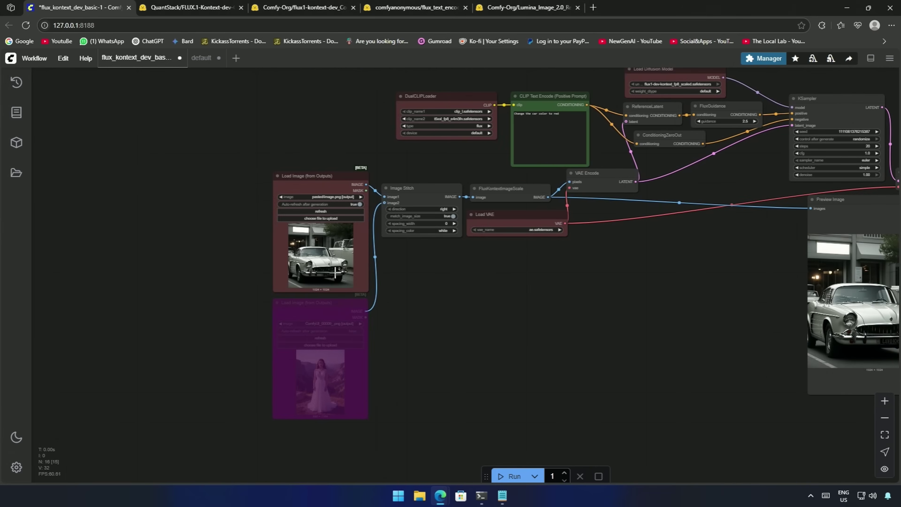
Paste the red car result into the Load Image node as the new input
click(335, 273)
key(ctrl+v)
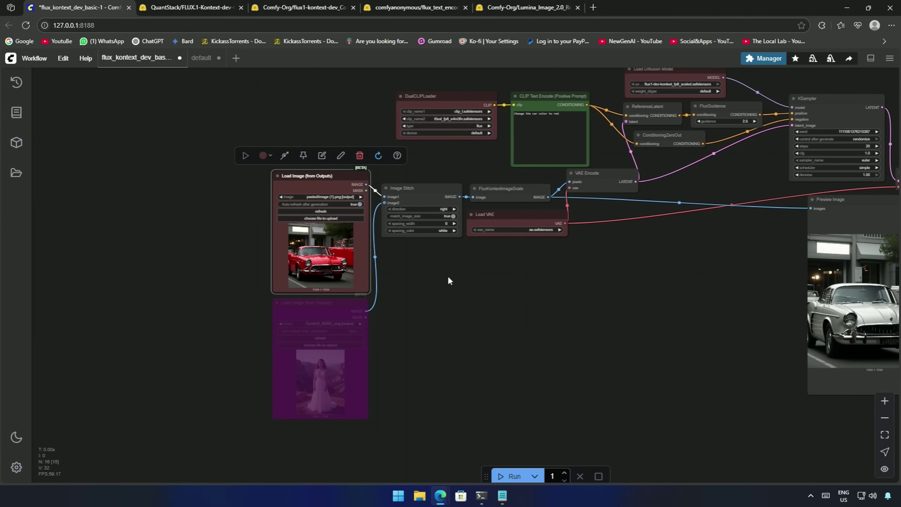
drag(448, 280, 380, 382)
scroll(419, 348, up, 10)
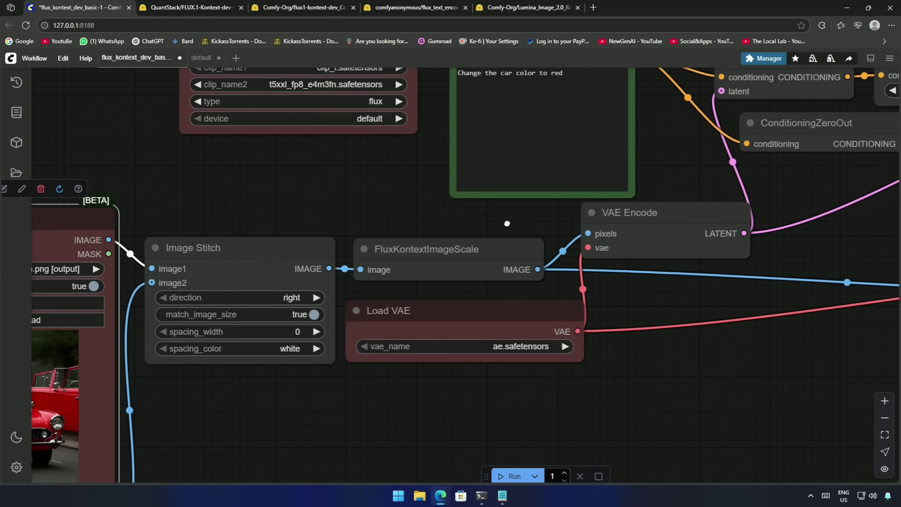
scroll(502, 235, down, 1)
scroll(503, 221, up, 3)
Replace the prompt with the remove-background-cars instruction and run the workflow
click(505, 221)
key(ctrl+a)
text(remove all the car from the background.)
click(684, 227)
click(511, 476)
View the generated red car on a sandy seaside beach
scroll(724, 441, down, 3)
drag(724, 441, 227, 221)
scroll(383, 296, down, 1)
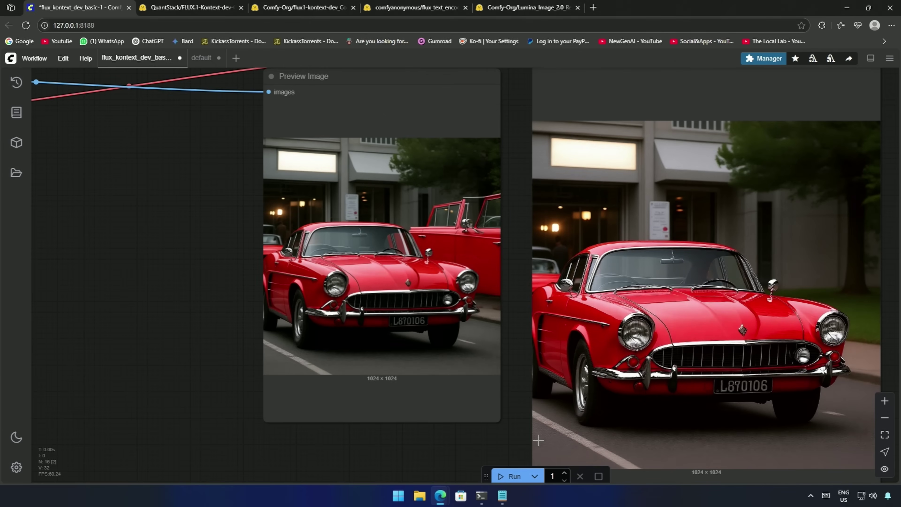
scroll(515, 426, down, 1)
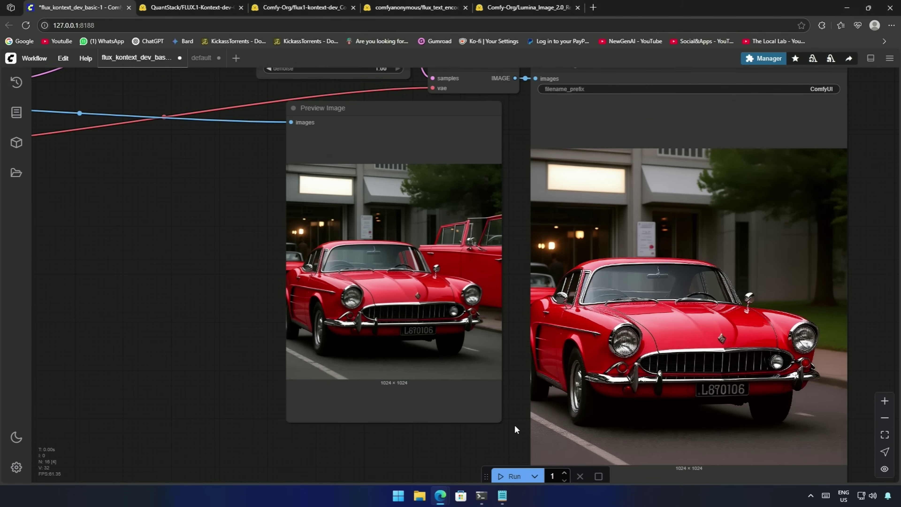
scroll(514, 425, up, 1)
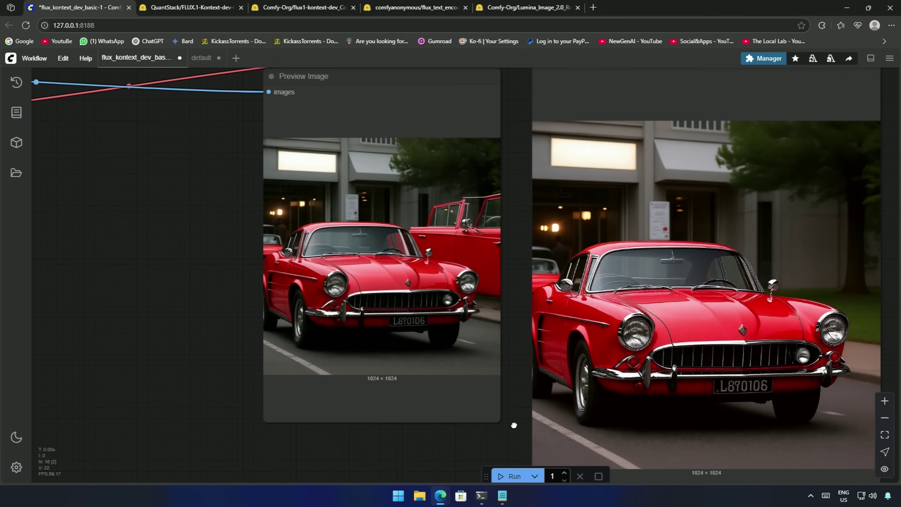
scroll(515, 424, down, 3)
scroll(267, 346, down, 2)
Refresh the image loader with the latest generated car and view both car previews
drag(266, 346, 602, 388)
scroll(497, 357, up, 4)
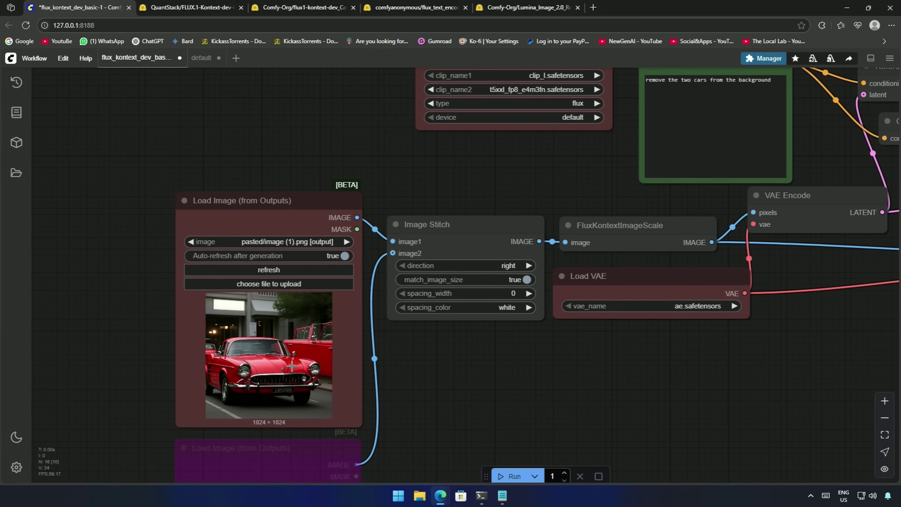
click(271, 270)
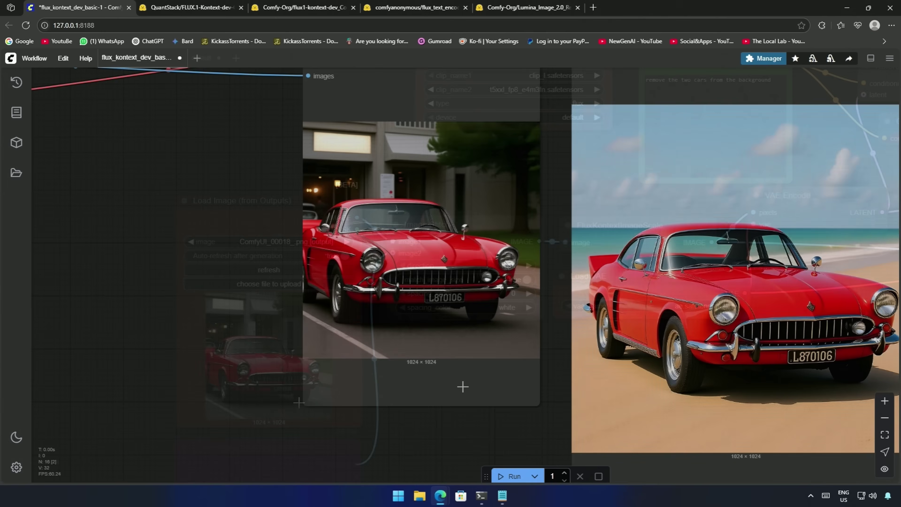
drag(529, 432, 436, 369)
scroll(436, 369, down, 1)
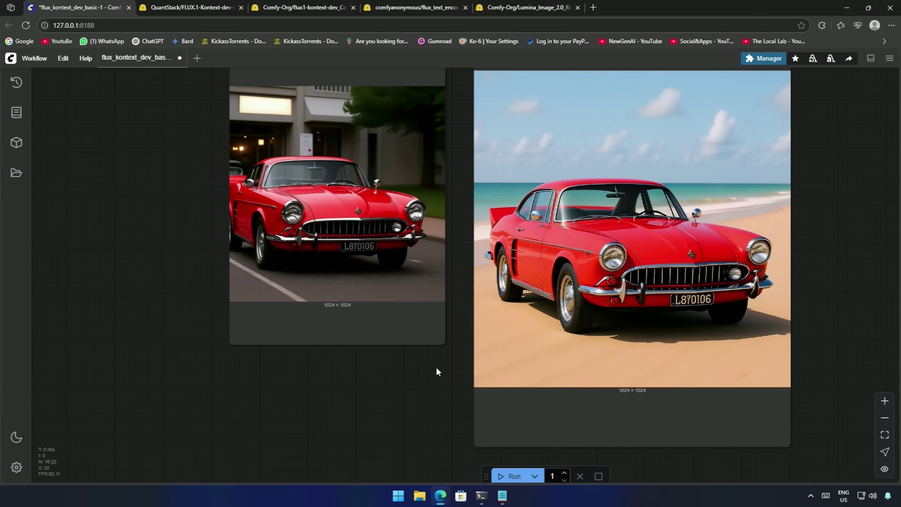
scroll(436, 371, down, 1)
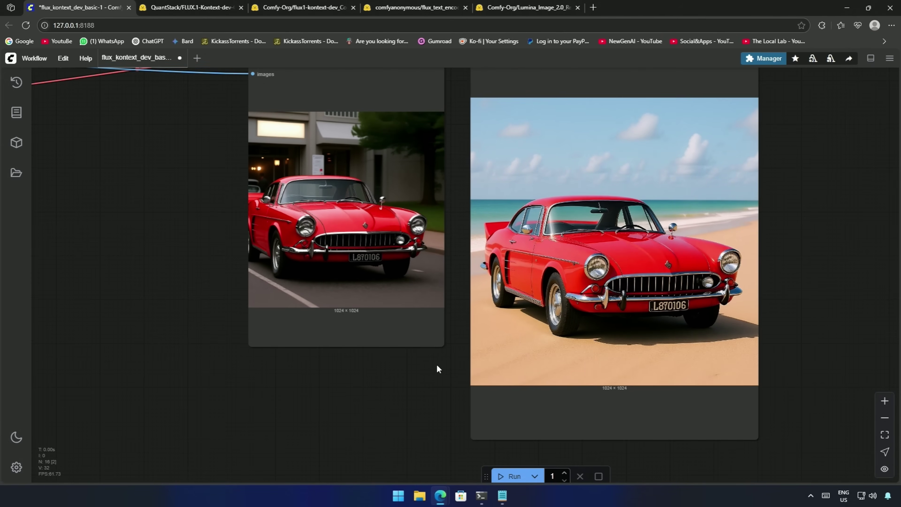
scroll(437, 365, down, 1)
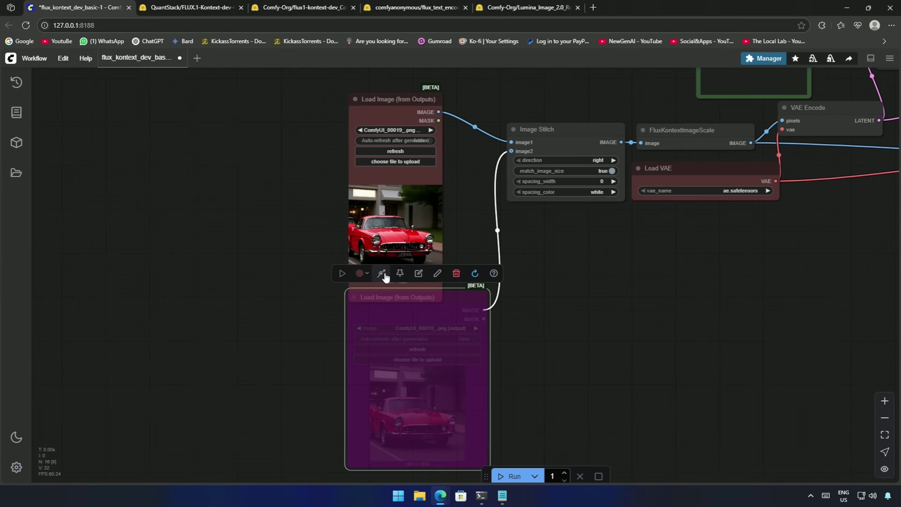
Position a duplicate image loader and load doll_1 into the first loader
drag(403, 288, 479, 263)
click(365, 189)
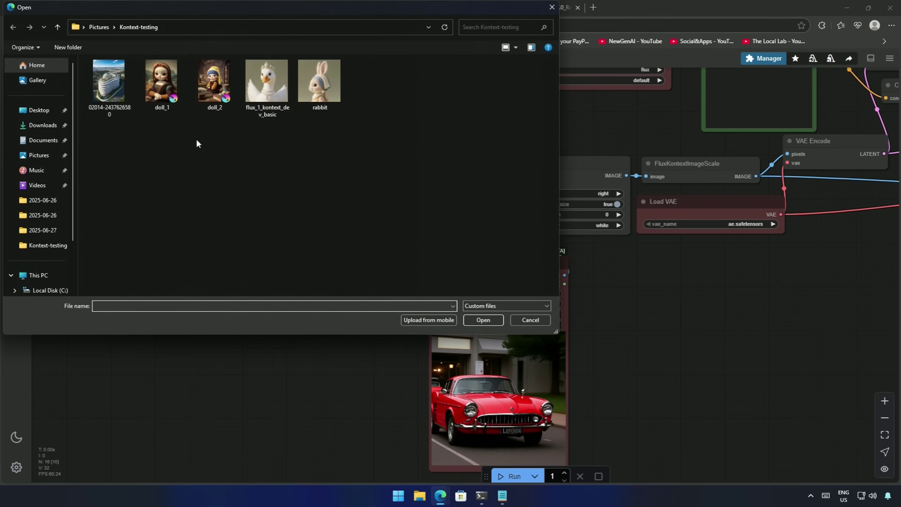
click(161, 83)
click(479, 318)
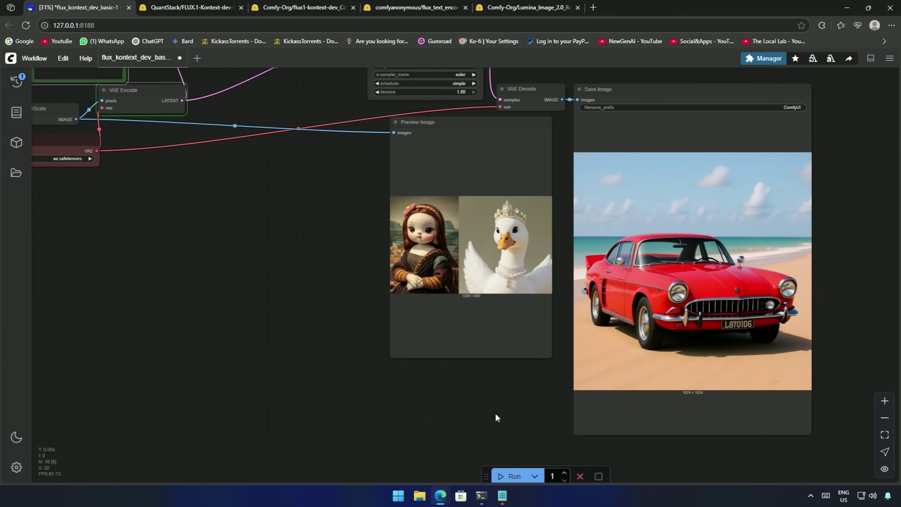
Check generation progress in the server log, then view the stitched inputs and park-bench result
drag(495, 413, 446, 441)
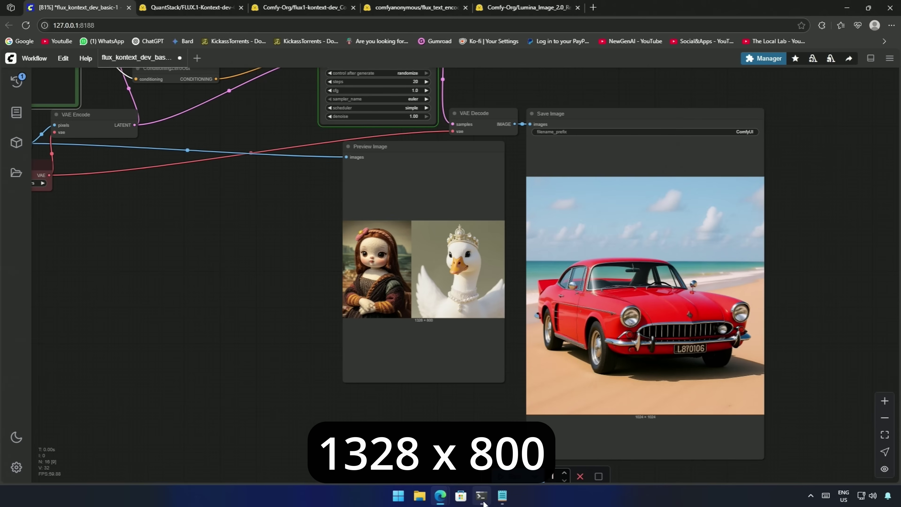
click(481, 497)
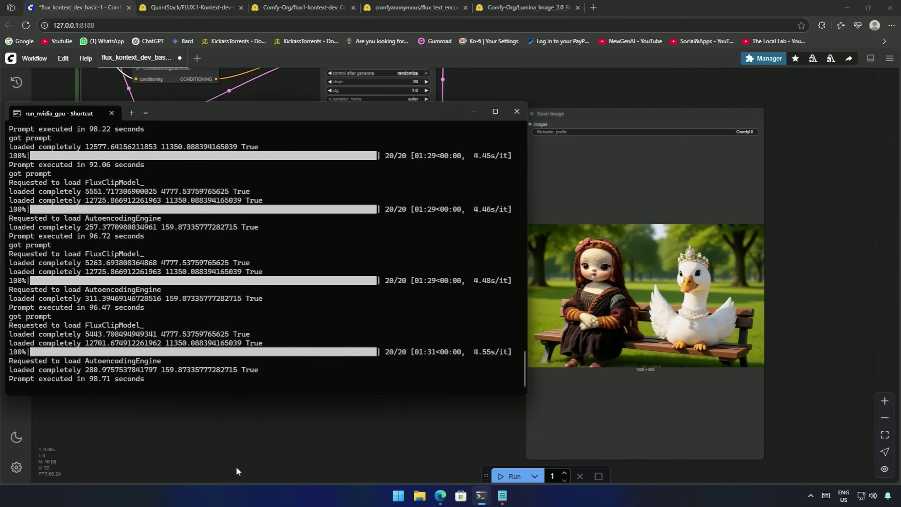
click(236, 471)
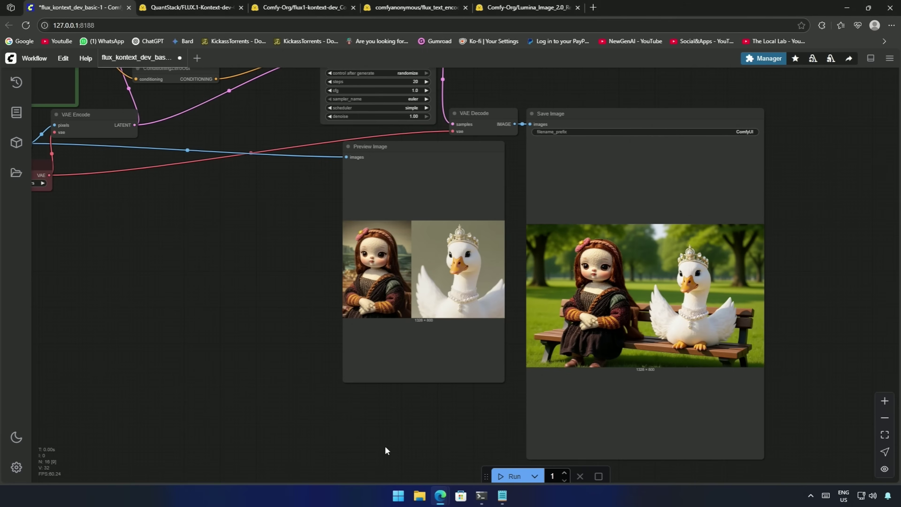
scroll(459, 442, up, 1)
drag(460, 442, 402, 448)
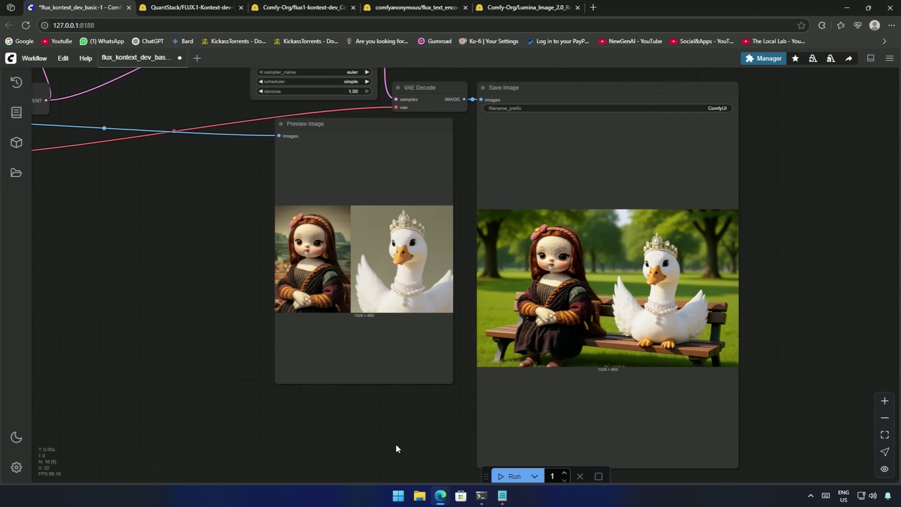
scroll(440, 420, up, 1)
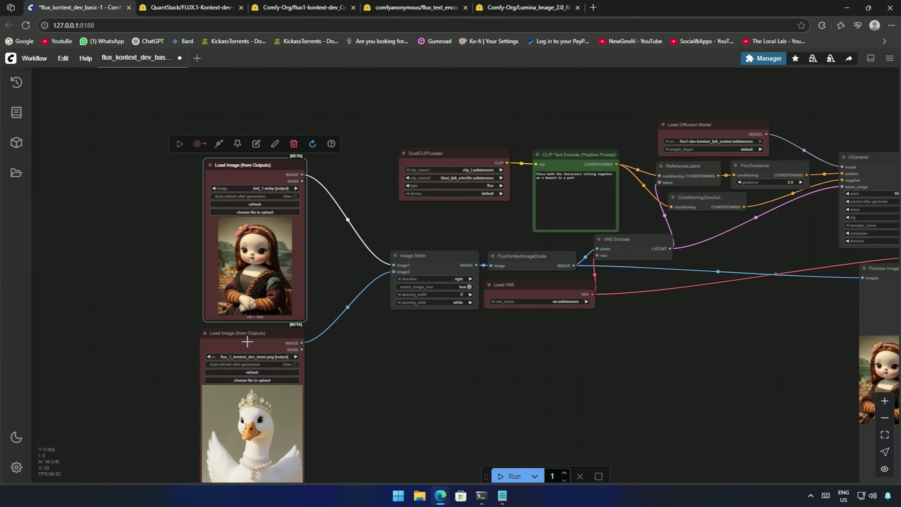
Duplicate the two loaders and Image Stitch node, and arrange all loaders and stitch nodes
shift+click(418, 267)
key(ctrl+c)
key(ctrl+v)
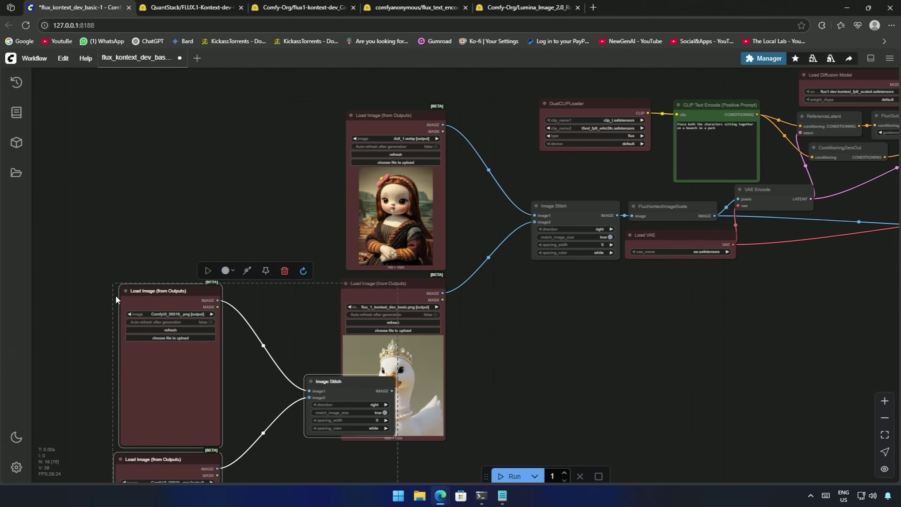
drag(383, 114, 244, 76)
drag(374, 283, 354, 85)
drag(571, 215, 500, 210)
drag(172, 299, 93, 267)
drag(169, 463, 211, 273)
drag(328, 381, 360, 282)
drag(517, 297, 402, 312)
Add a third Image Stitch chaining both stitches into FluxKontextImageScale
key(ctrl+v)
drag(376, 206, 355, 207)
drag(489, 316, 516, 229)
drag(408, 218, 404, 316)
drag(320, 291, 405, 323)
drag(354, 373, 528, 396)
Load the rabbit picture and doll_2 into the two new image loaders
click(148, 341)
double_click(319, 80)
click(265, 351)
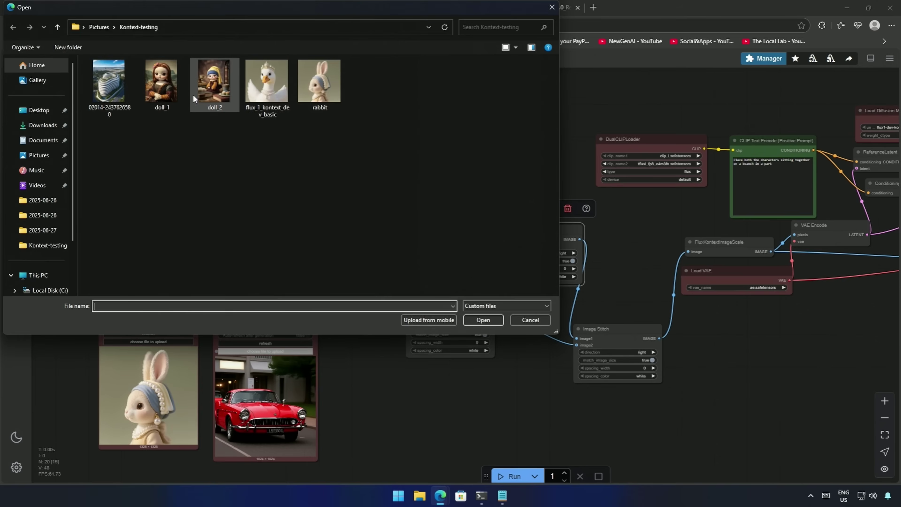
double_click(195, 98)
Change 'both' to 'all' in the beach volleyball prompt
drag(429, 407, 314, 405)
scroll(520, 382, up, 3)
drag(520, 382, 499, 445)
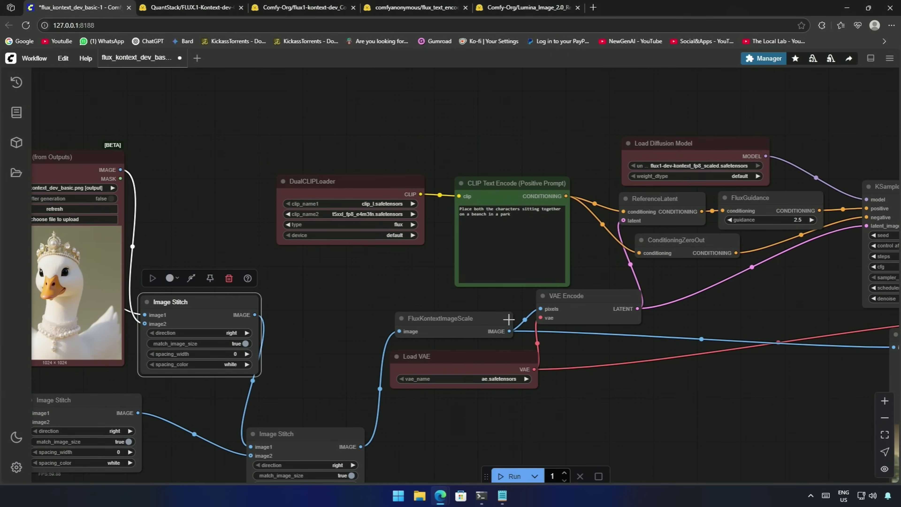
scroll(509, 317, up, 2)
drag(498, 292, 461, 326)
double_click(411, 267)
text(all)
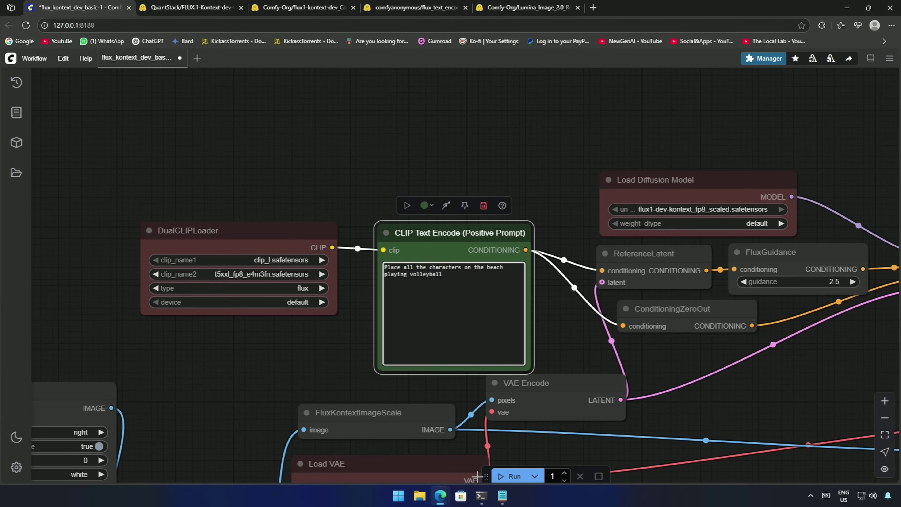
Generate the four-character beach volleyball scene and view the finished preview
click(512, 476)
scroll(741, 409, down, 1)
drag(747, 454, 580, 349)
scroll(622, 421, down, 2)
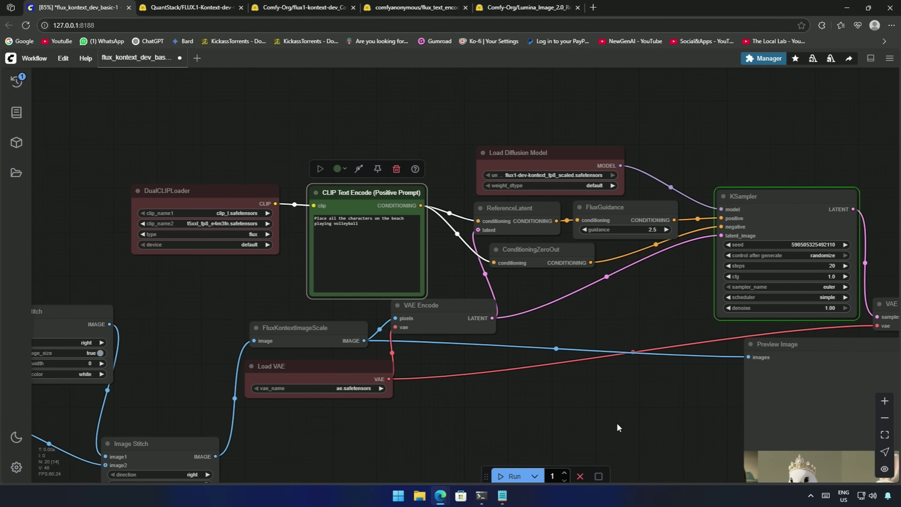
drag(616, 424, 456, 326)
scroll(241, 316, up, 4)
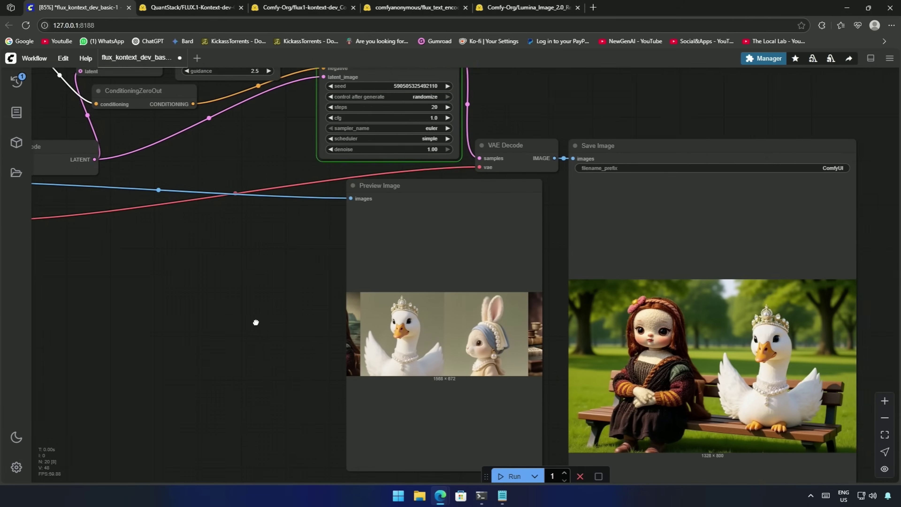
Move the Preview Image node left and widen it to show the stitched inputs
drag(372, 171, 279, 180)
drag(385, 463, 466, 426)
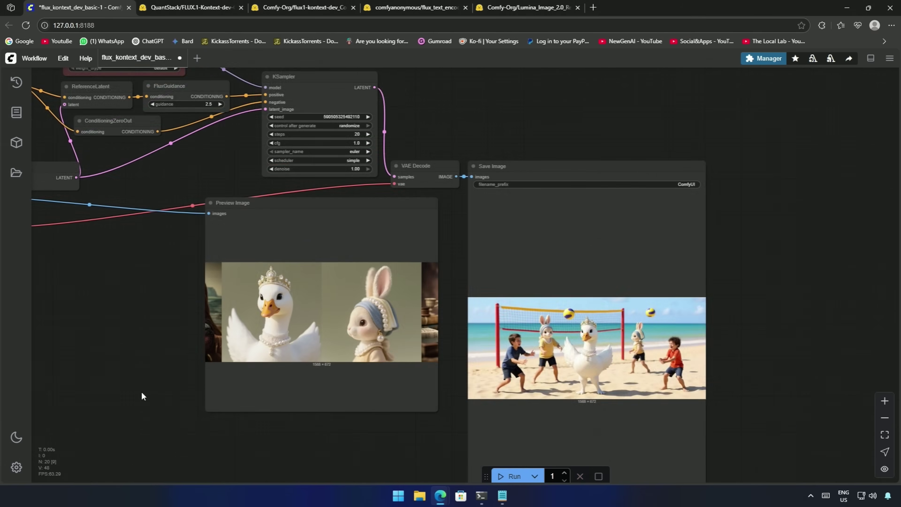
scroll(185, 379, up, 2)
drag(184, 379, 127, 353)
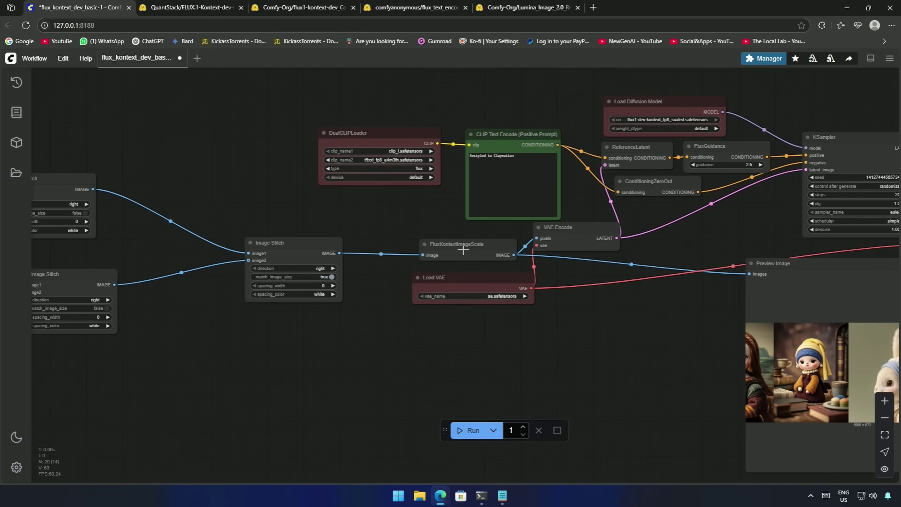
Bypass the FluxKontextImageScale node, then zoom into the four stitched character previews
click(463, 249)
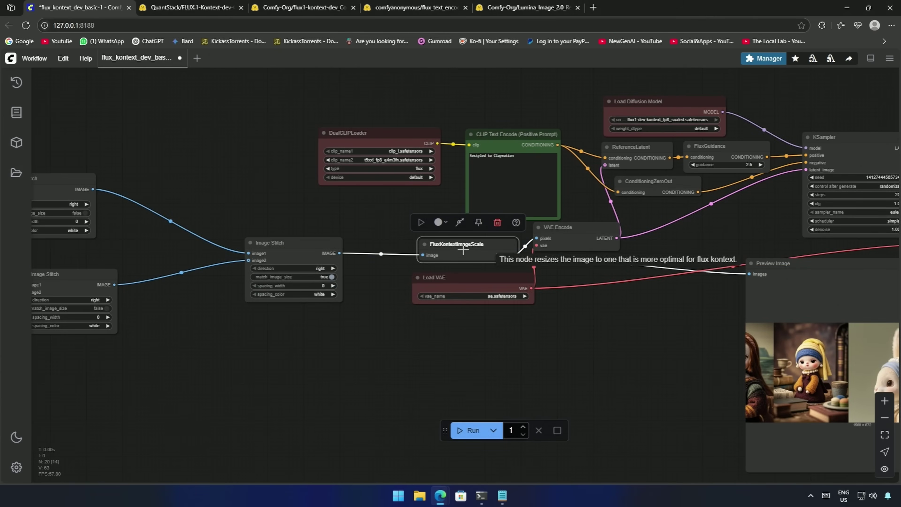
click(460, 222)
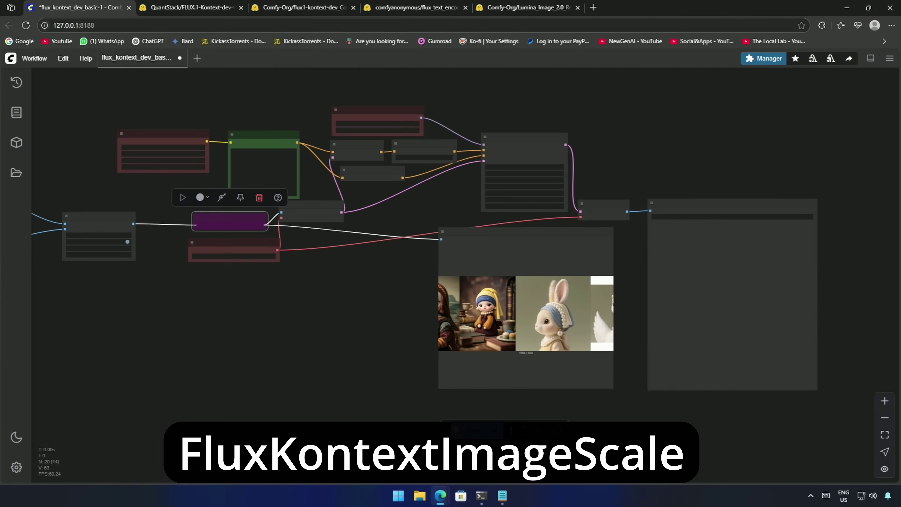
scroll(375, 366, up, 4)
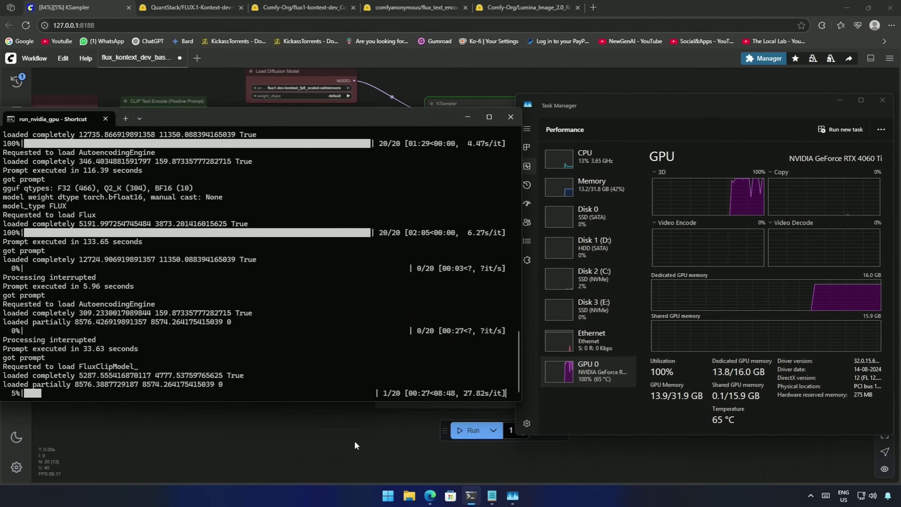
click(382, 451)
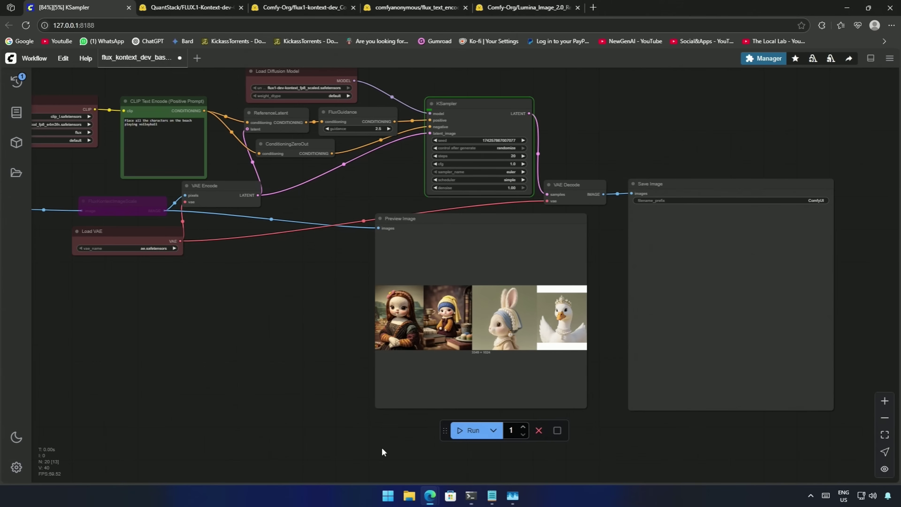
scroll(390, 433, up, 7)
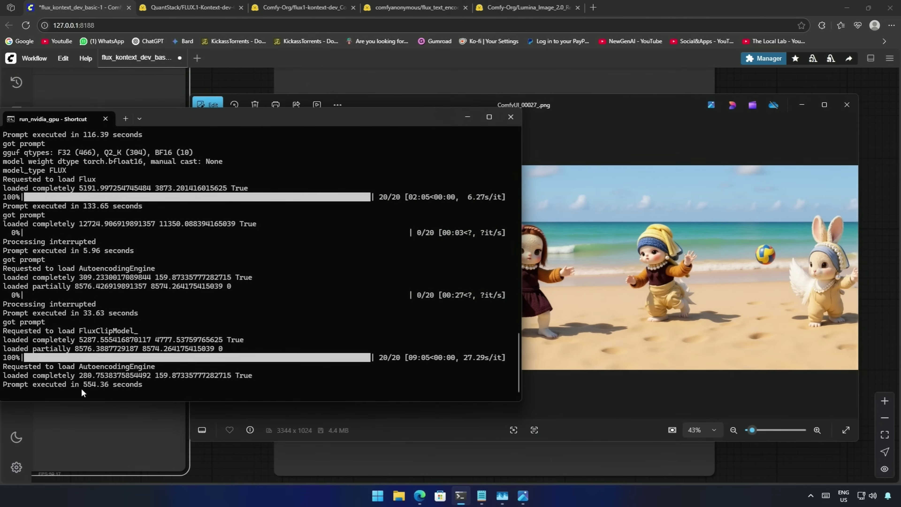
Move the terminal aside to view the beach volleyball scene in Photos
click(459, 113)
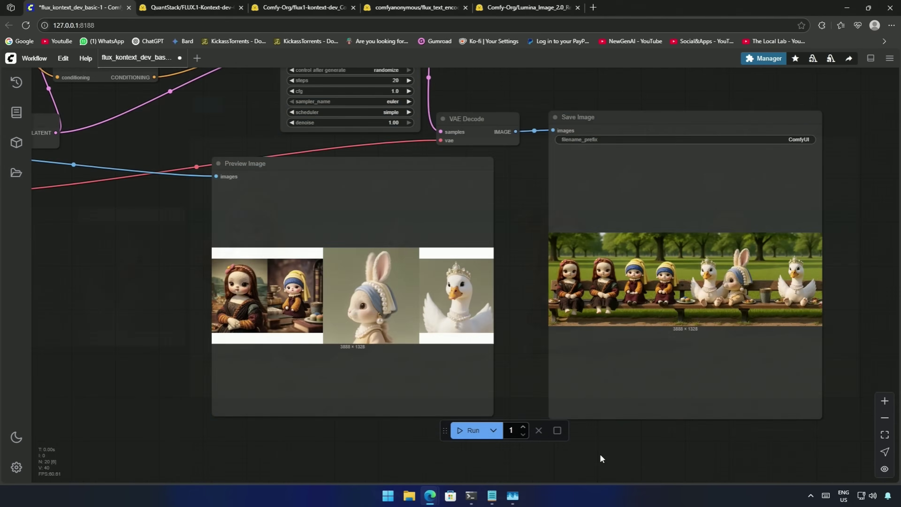
scroll(600, 453, up, 3)
scroll(622, 486, down, 4)
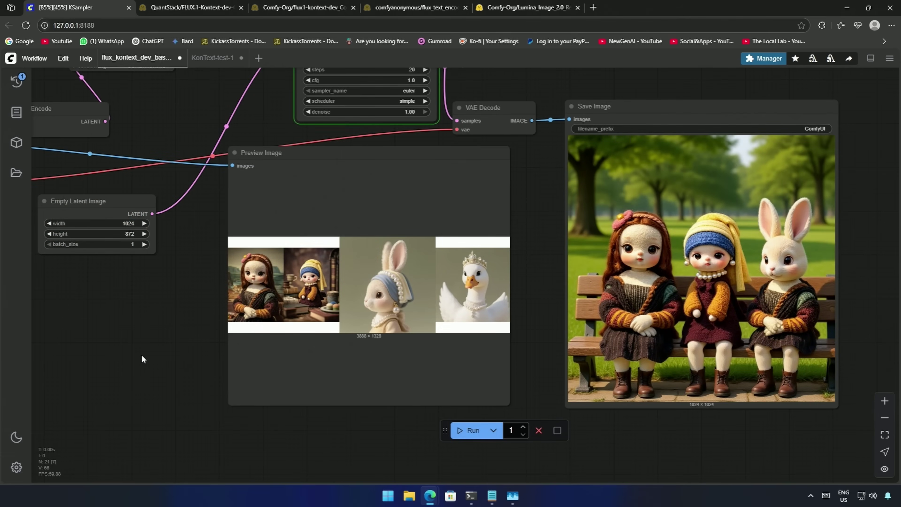
drag(78, 310, 294, 375)
drag(204, 307, 185, 333)
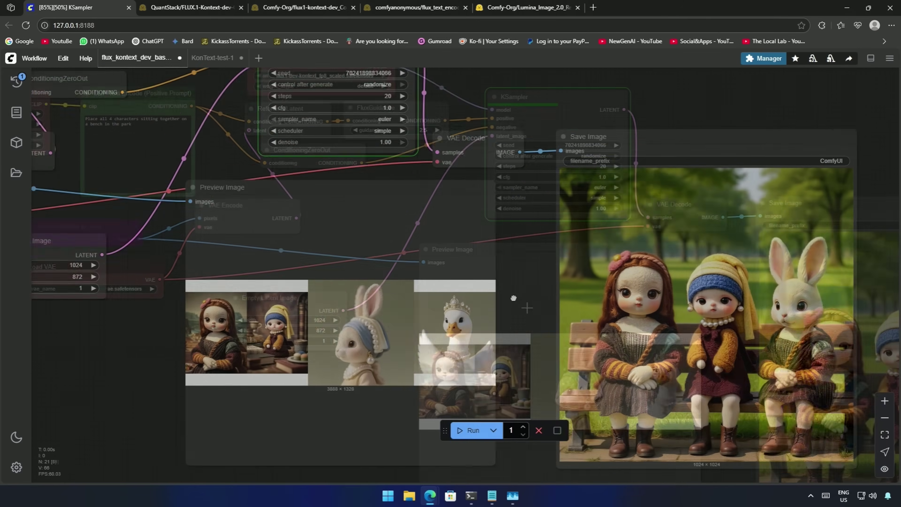
drag(513, 298, 470, 275)
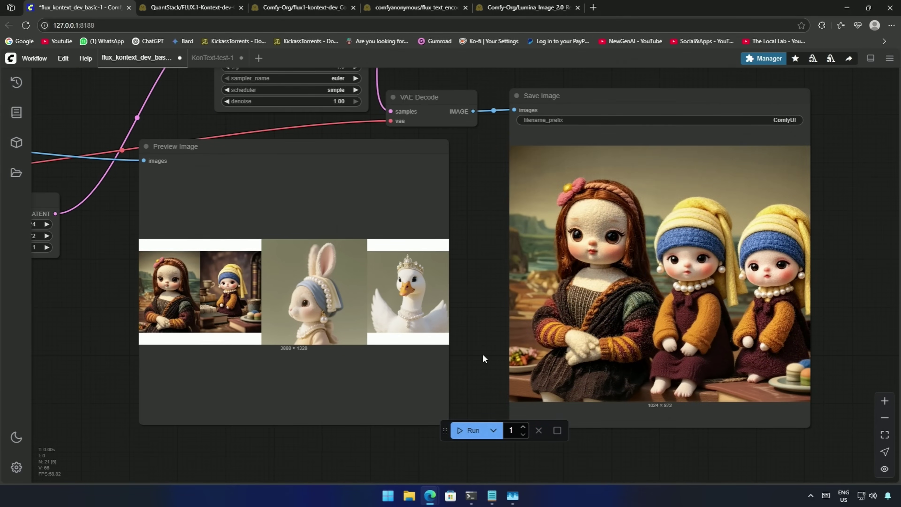
drag(483, 356, 477, 353)
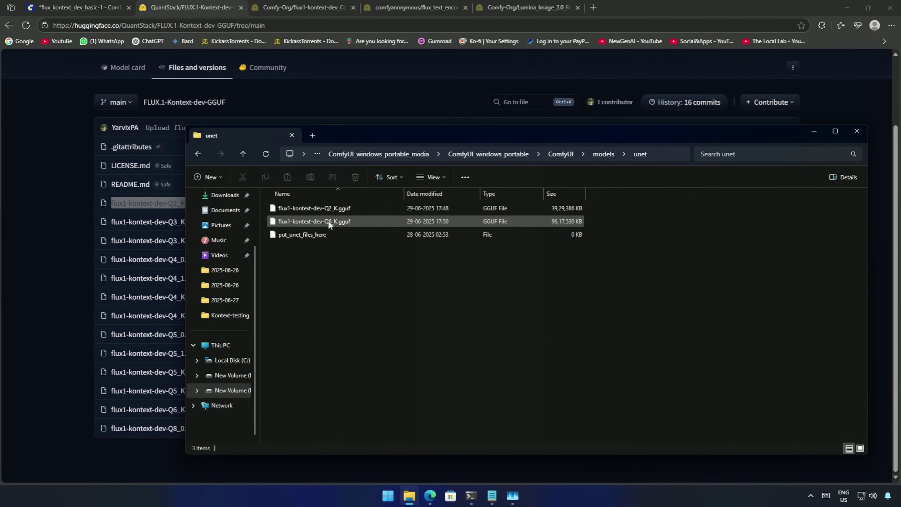
click(155, 207)
drag(155, 208, 201, 205)
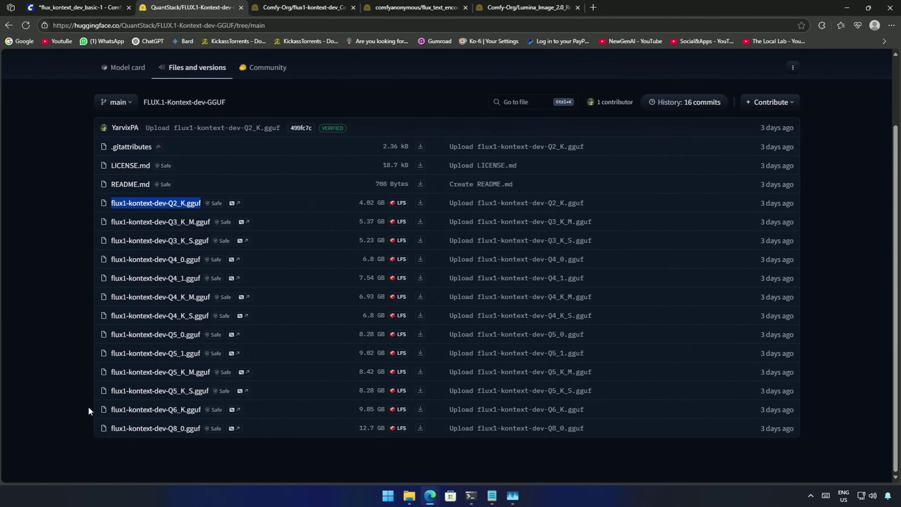
drag(91, 409, 195, 416)
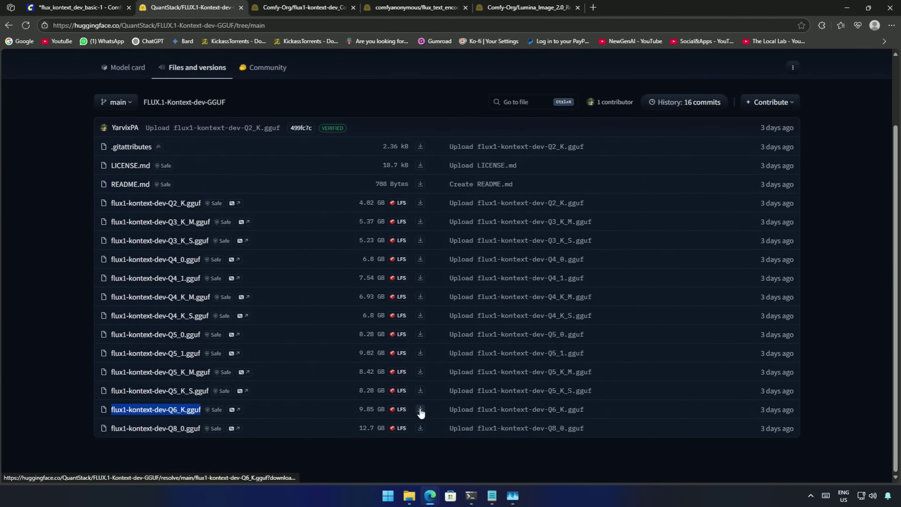
click(418, 456)
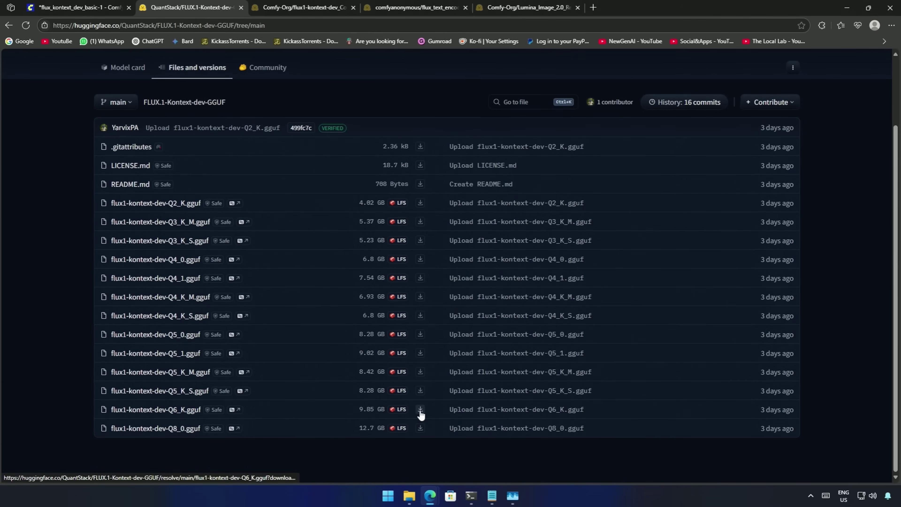
click(409, 496)
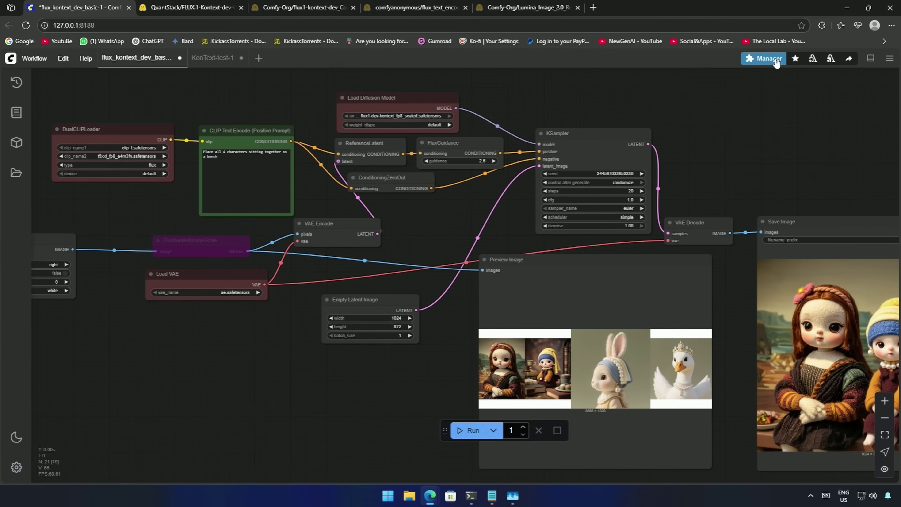
click(764, 59)
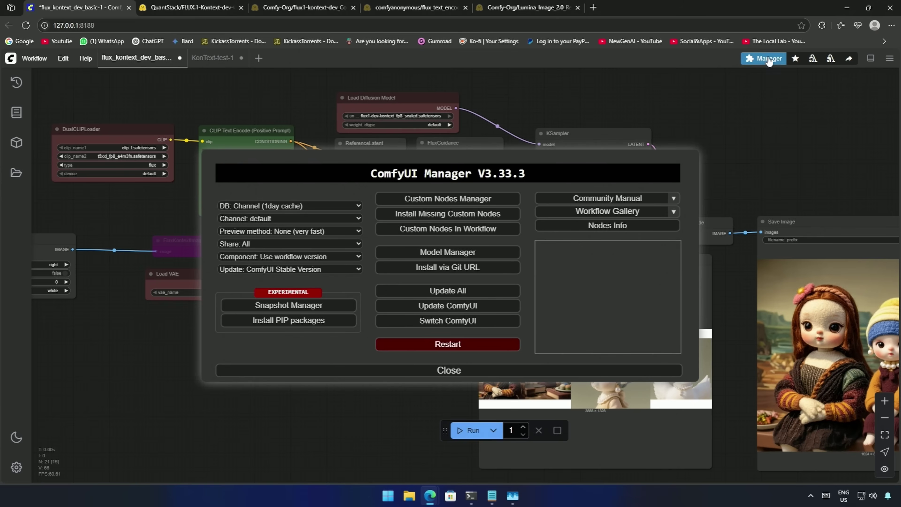
click(429, 199)
text(gguf)
click(156, 114)
click(155, 140)
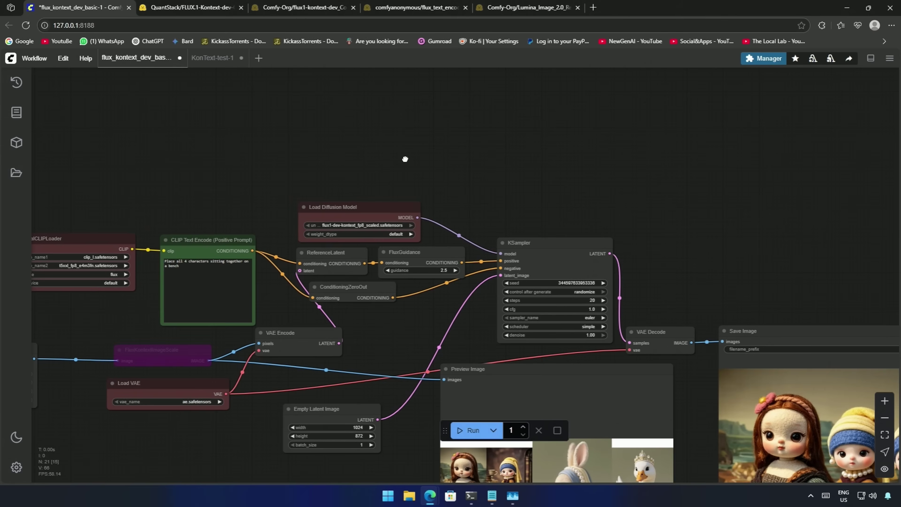
Add a Unet Loader (GGUF) node and wire its MODEL output into the KSampler's model input
double_click(405, 159)
text(gguf)
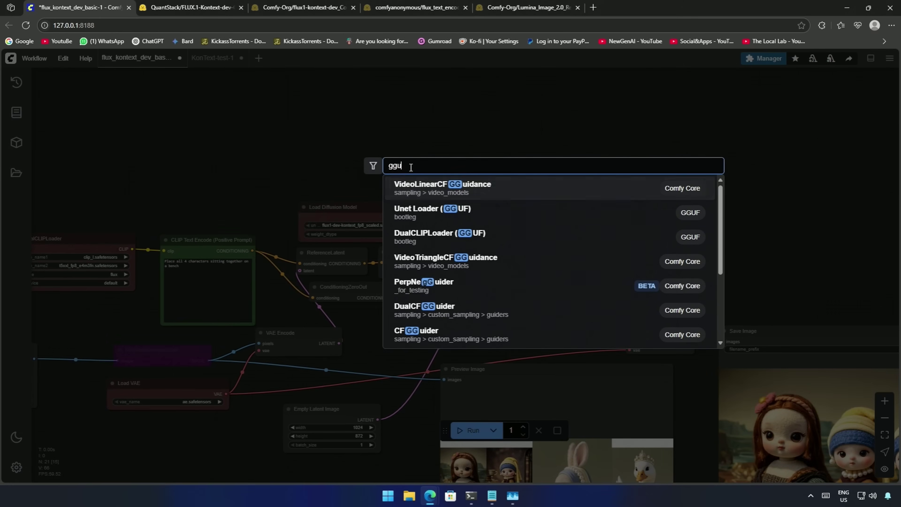
click(427, 195)
drag(451, 153, 510, 264)
scroll(471, 220, up, 3)
click(481, 197)
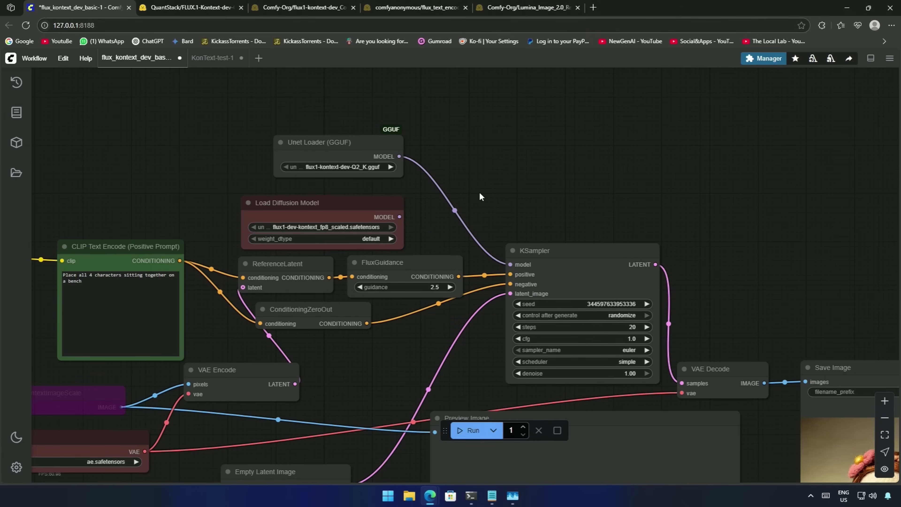
Set the GGUF loader's unet_name to flux1-kontext-dev-Q2_K.gguf
click(352, 168)
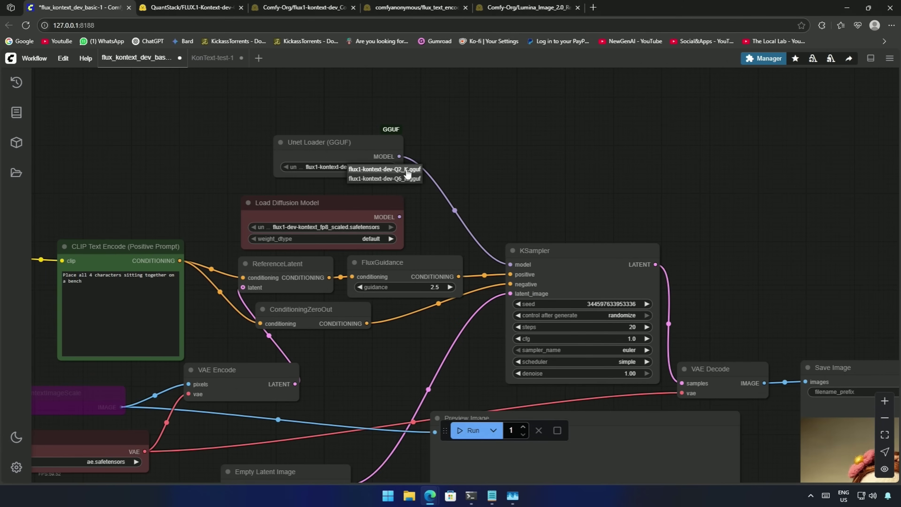
click(397, 169)
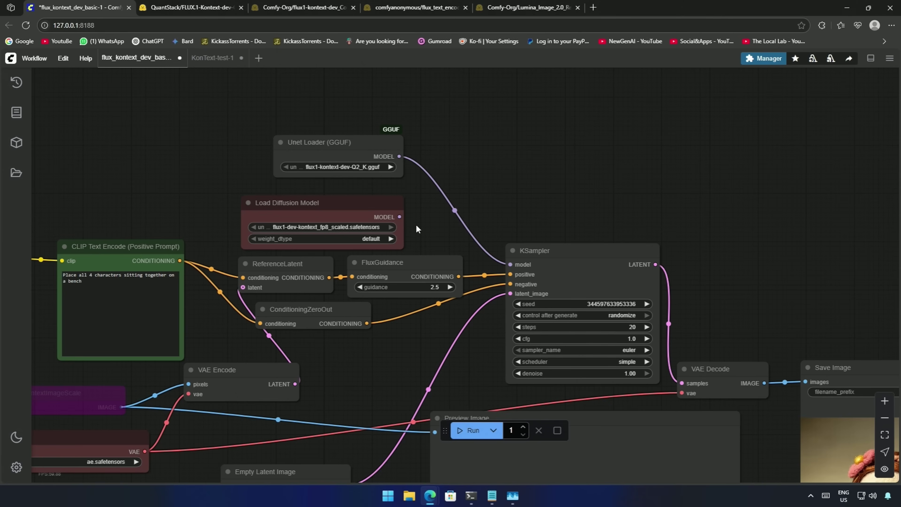
scroll(424, 231, down, 2)
scroll(483, 308, left, 10)
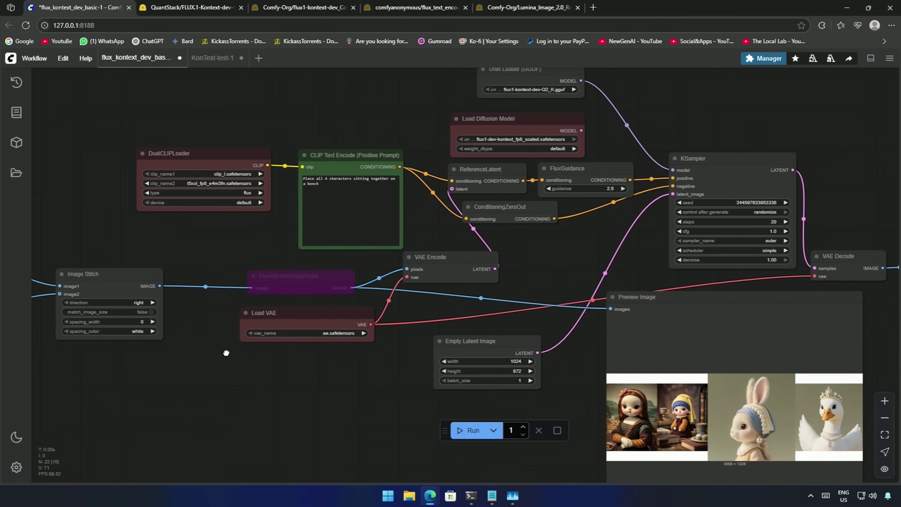
scroll(245, 381, left, 8)
scroll(245, 380, down, 3)
scroll(445, 277, up, 2)
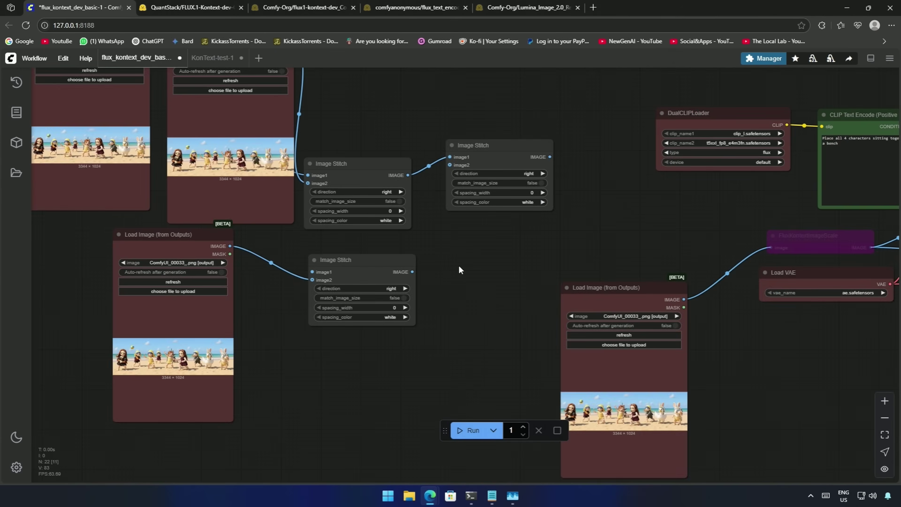
drag(459, 267, 352, 284)
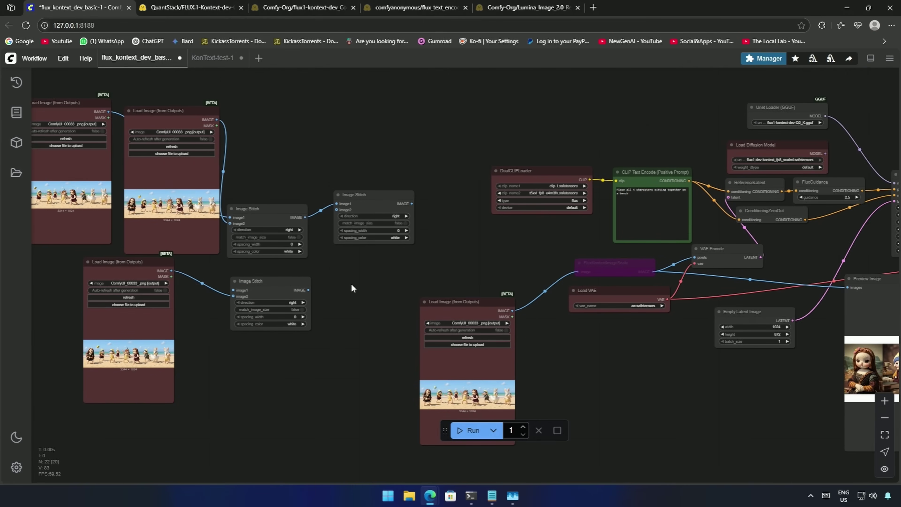
Re-enable the FluxKontextImageScale node and upload the imagetest.jpg laptop photo
click(598, 275)
click(607, 243)
scroll(628, 362, up, 2)
click(438, 286)
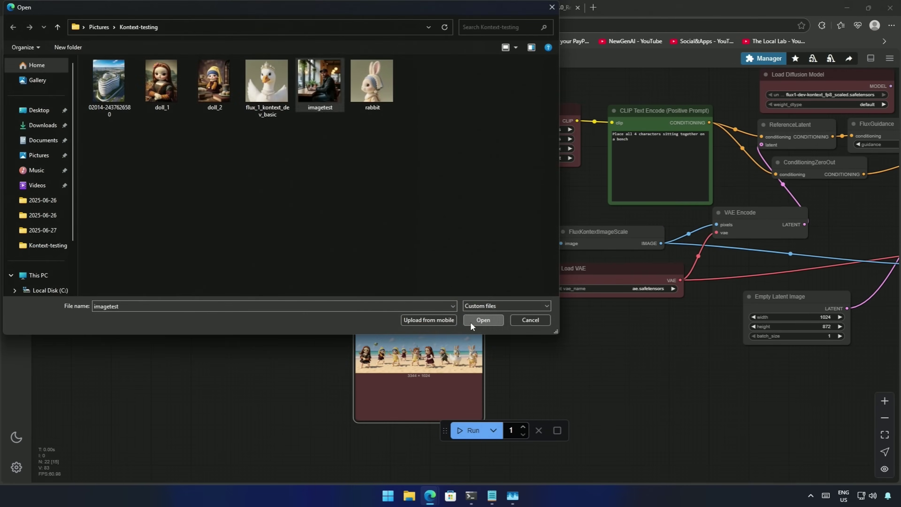
click(470, 322)
Set the prompt to 'Restyled to Claymation' and connect VAE Encode's LATENT to KSampler's latent_image
scroll(526, 359, up, 3)
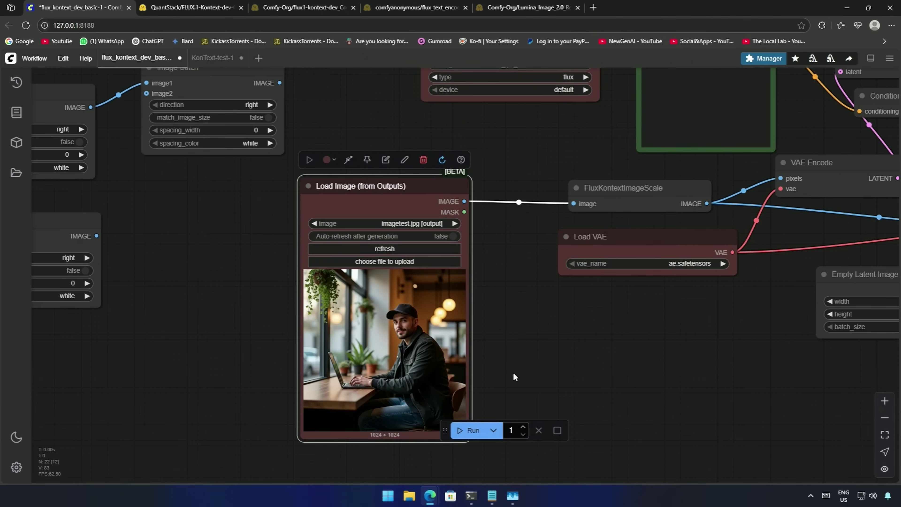
drag(546, 355, 403, 417)
click(569, 150)
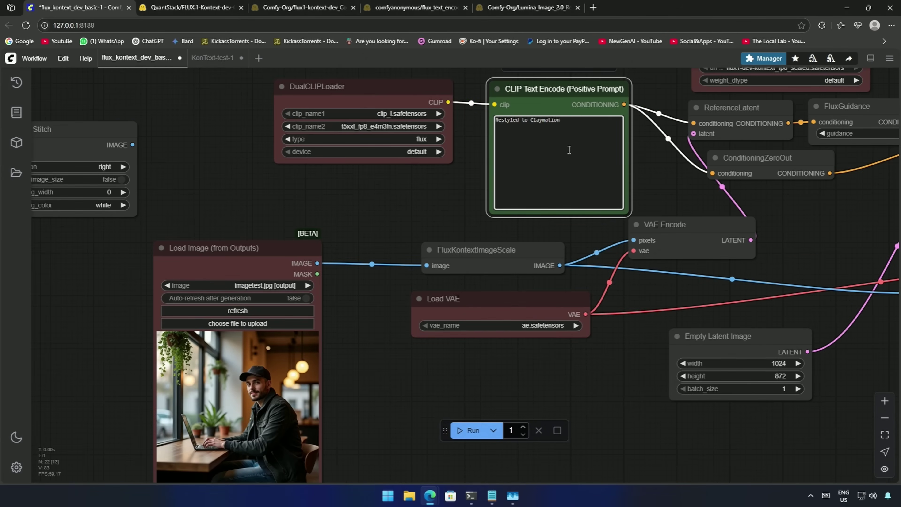
scroll(560, 150, up, 2)
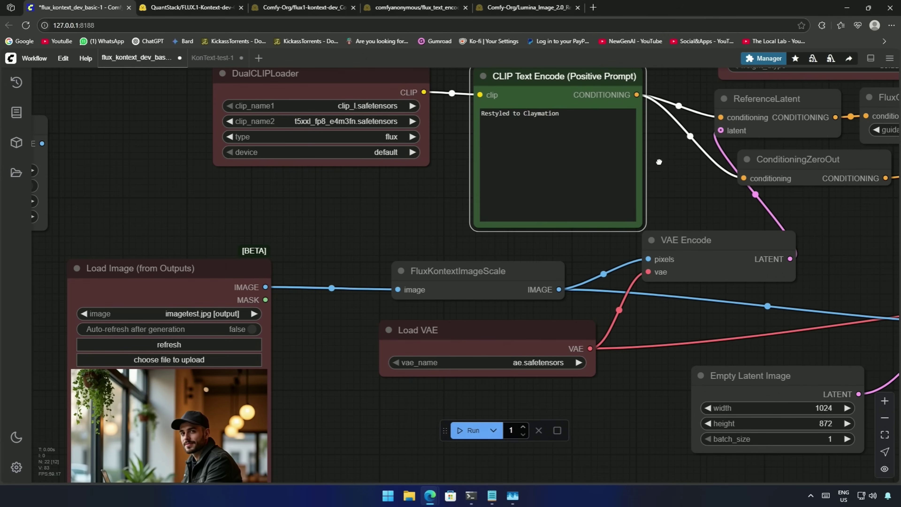
scroll(569, 265, up, 3)
scroll(569, 266, up, 1)
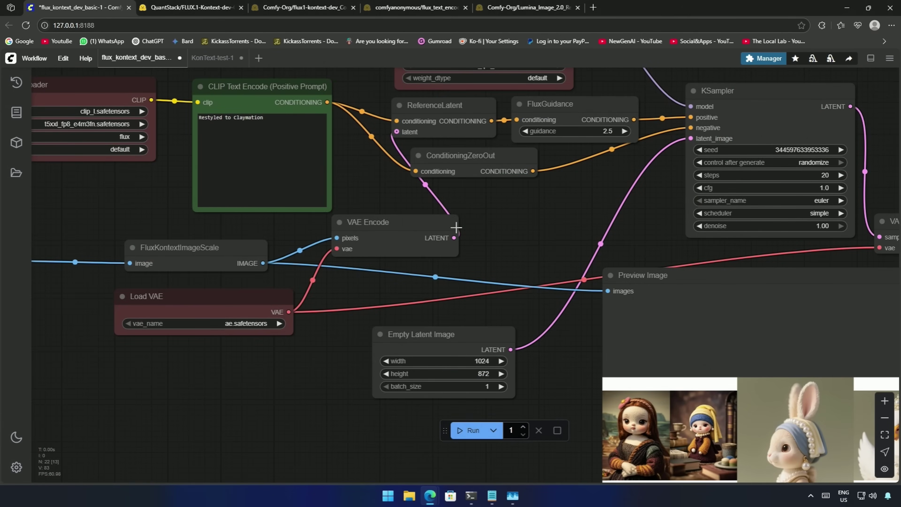
drag(454, 237, 687, 138)
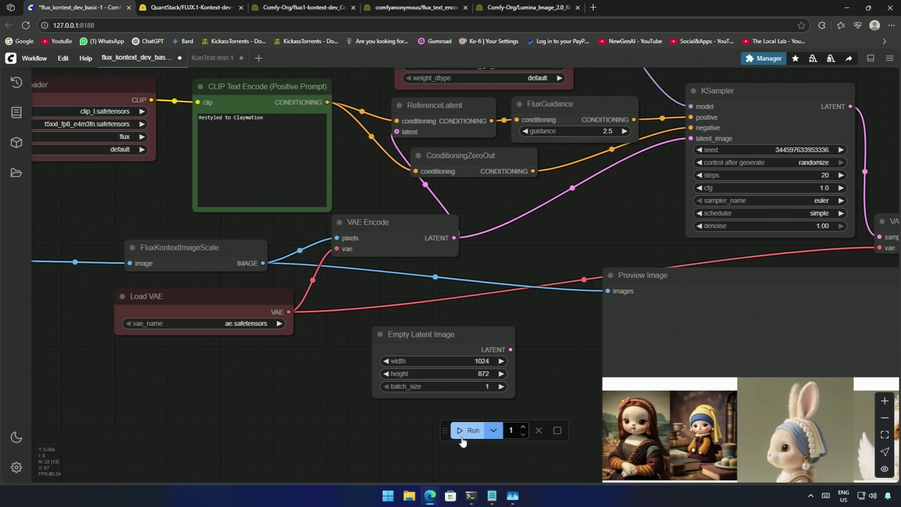
click(468, 430)
drag(545, 385, 298, 283)
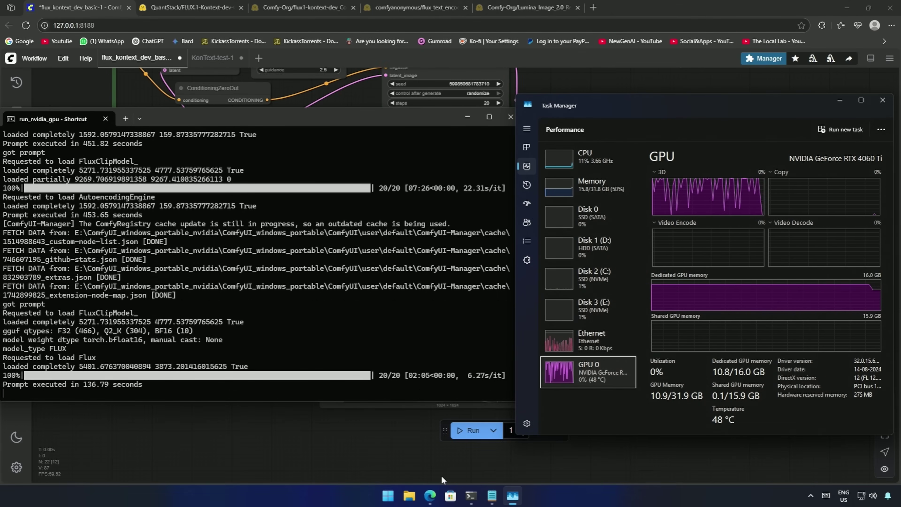
click(312, 459)
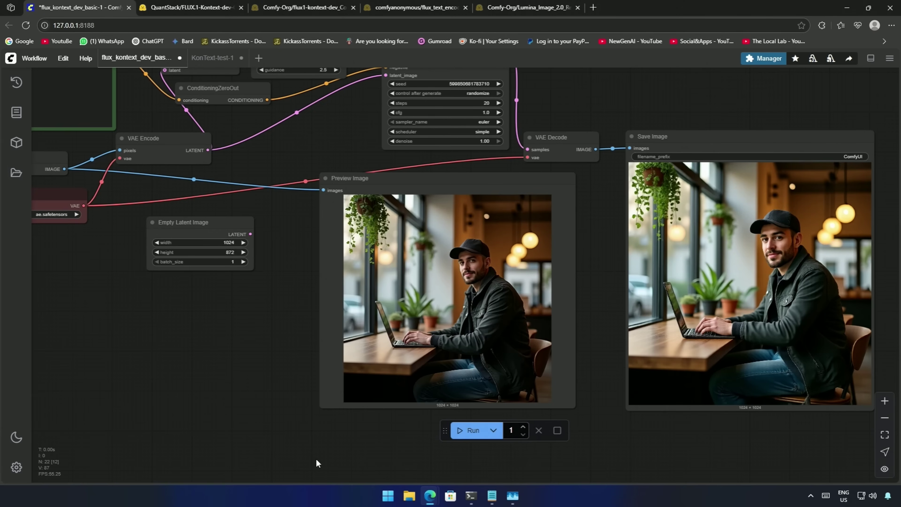
scroll(590, 384, up, 1)
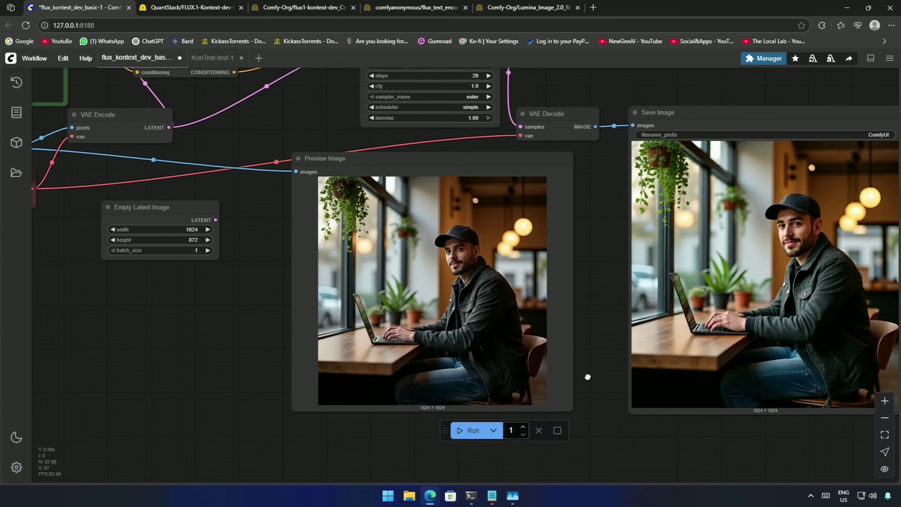
drag(580, 377, 549, 380)
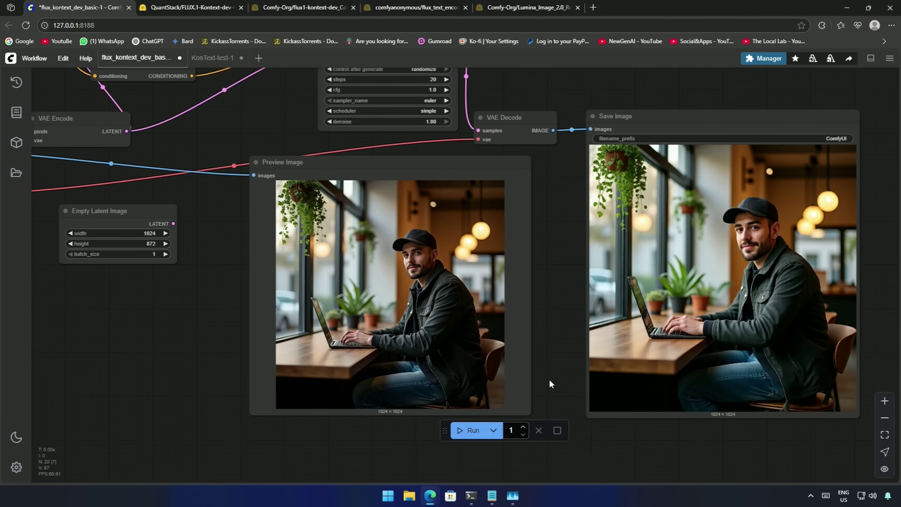
click(474, 498)
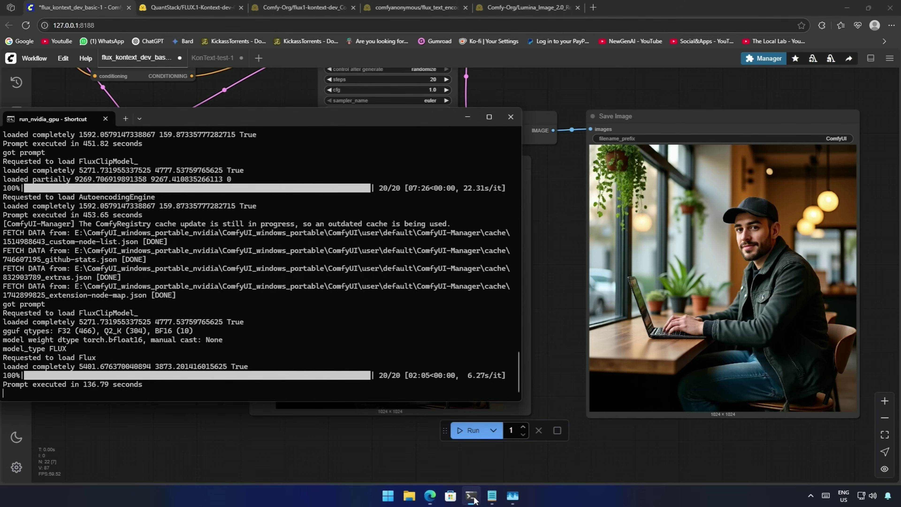
click(511, 119)
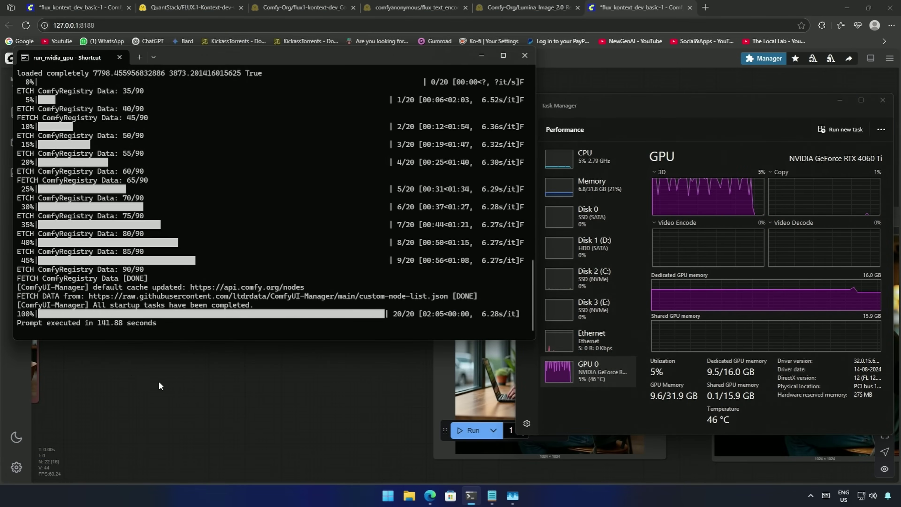
Reconnect Load Diffusion Model's MODEL output to the KSampler's model input, replacing the GGUF loader
click(159, 383)
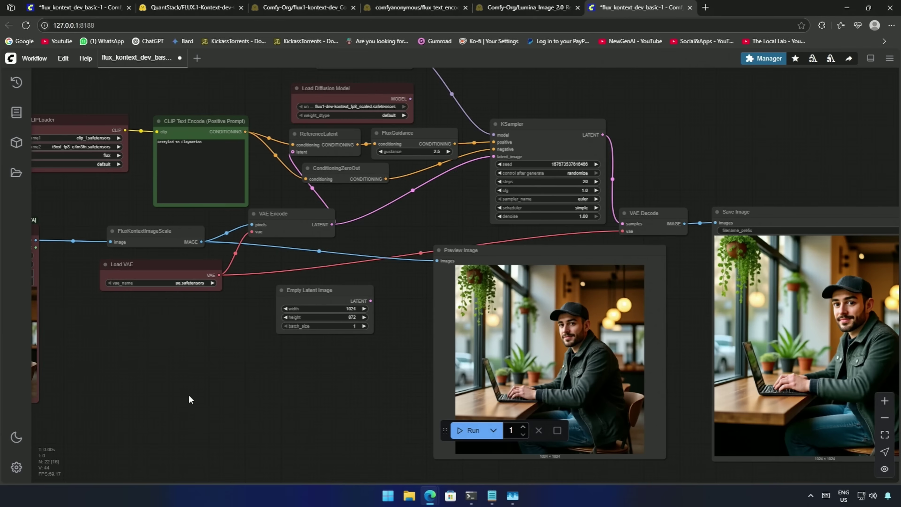
scroll(216, 399, up, 2)
scroll(88, 375, up, 1)
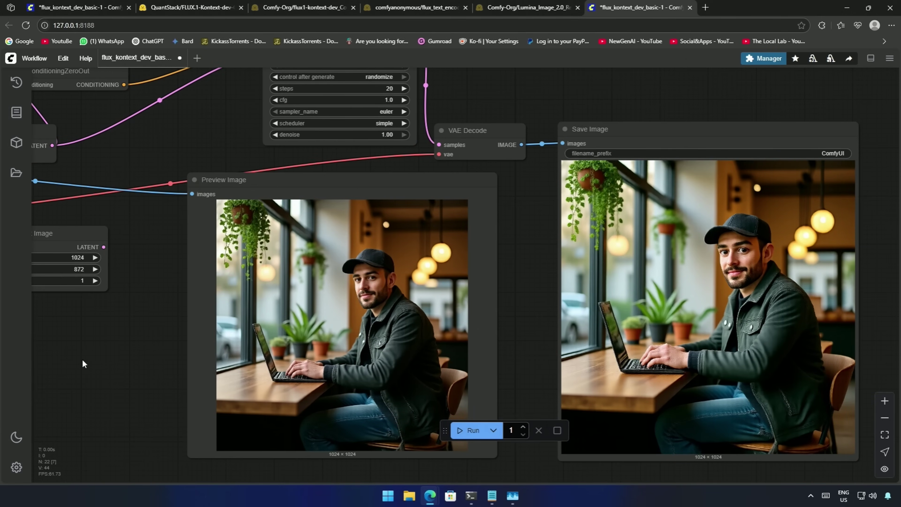
scroll(57, 366, down, 3)
drag(85, 330, 379, 481)
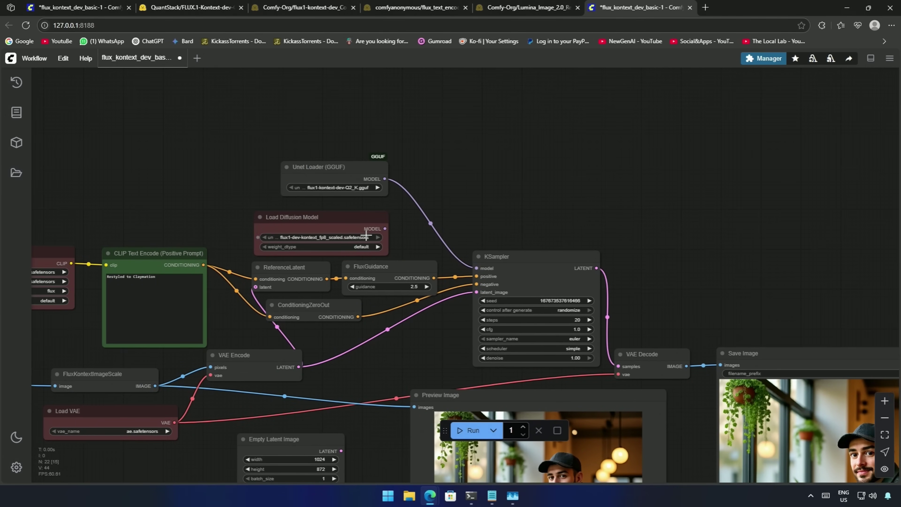
drag(384, 229, 476, 268)
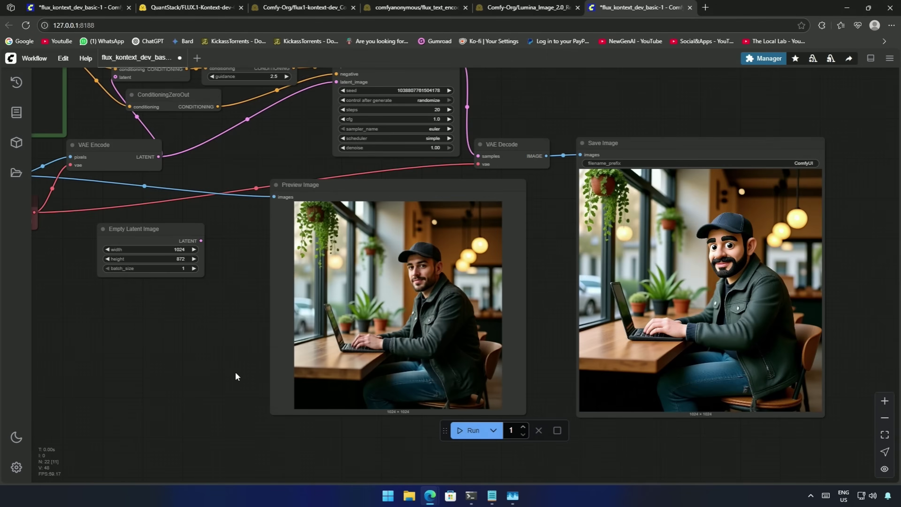
Relink the Unet Loader (GGUF) to the KSampler and switch it to flux1-kontext-dev-Q6_K.gguf
scroll(241, 369, up, 2)
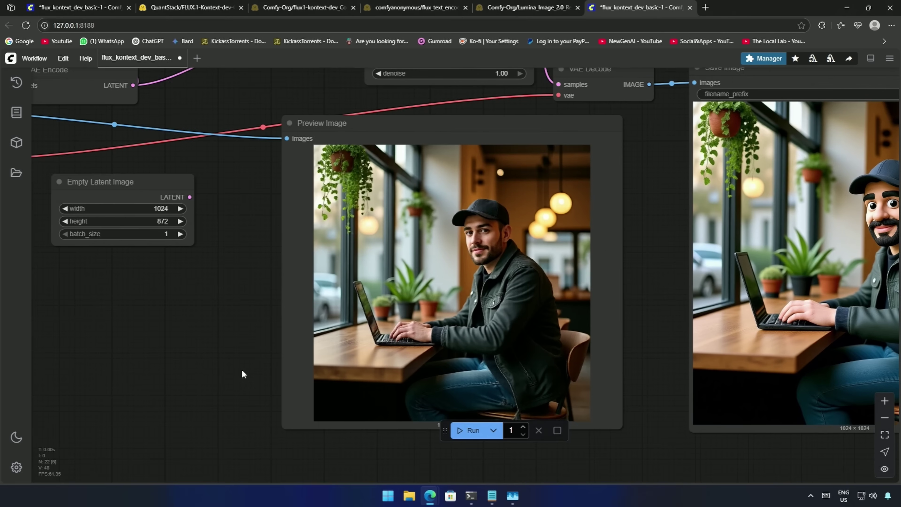
scroll(242, 371, down, 3)
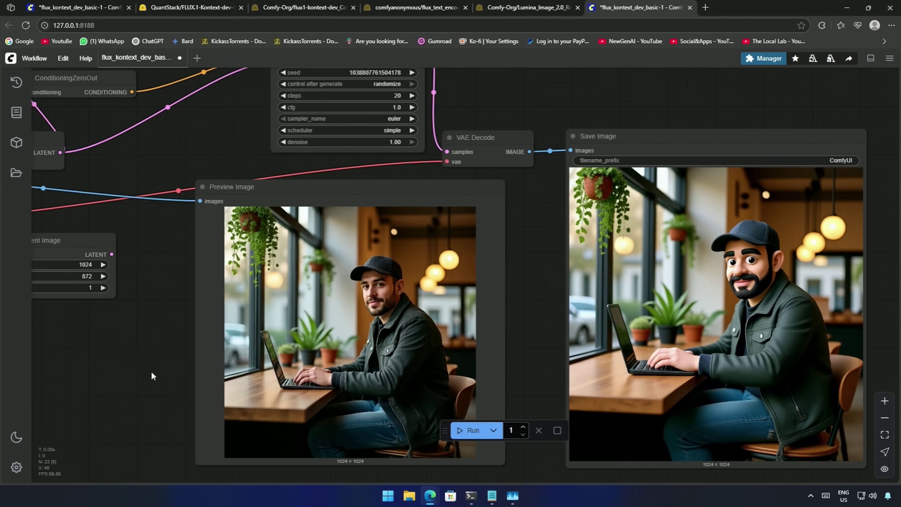
scroll(152, 371, down, 4)
drag(152, 335, 282, 405)
scroll(298, 191, up, 4)
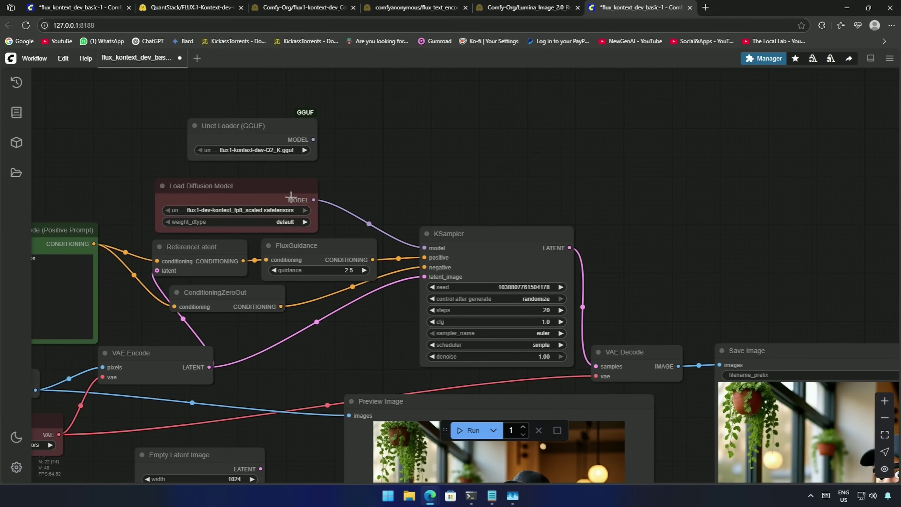
drag(313, 139, 424, 248)
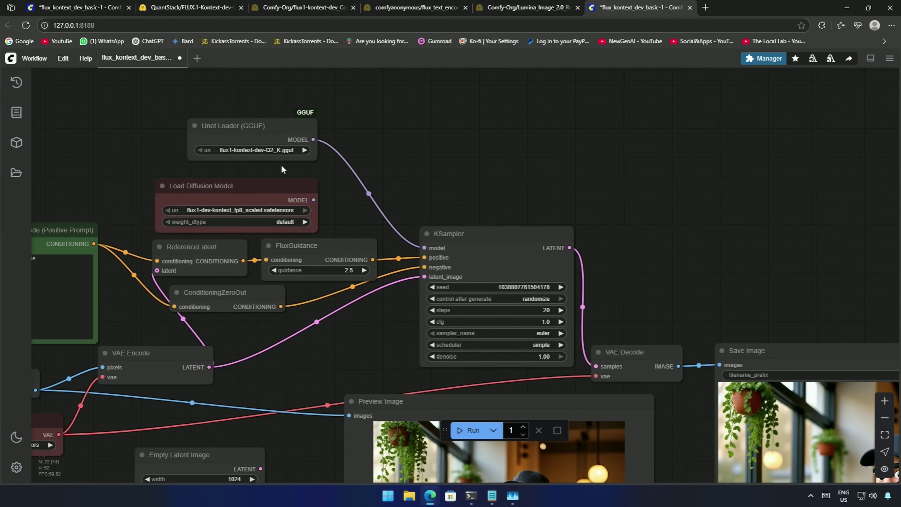
click(259, 146)
click(267, 158)
Review the new claymation image of the man in blue cap and green jacket
drag(317, 369, 273, 230)
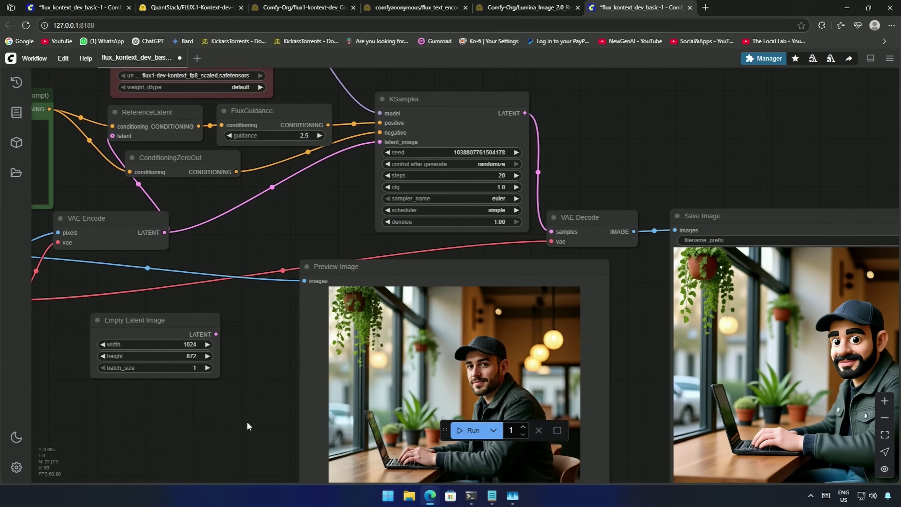
drag(250, 417, 237, 348)
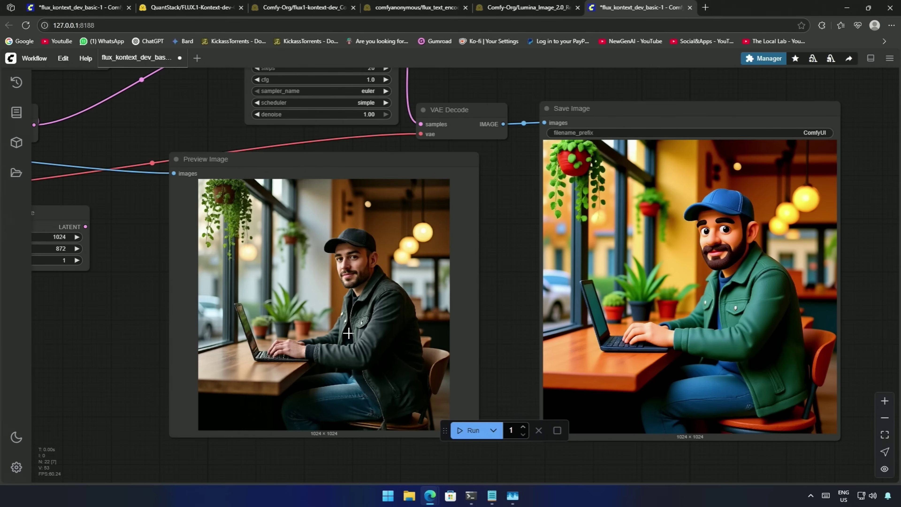
scroll(468, 328, down, 2)
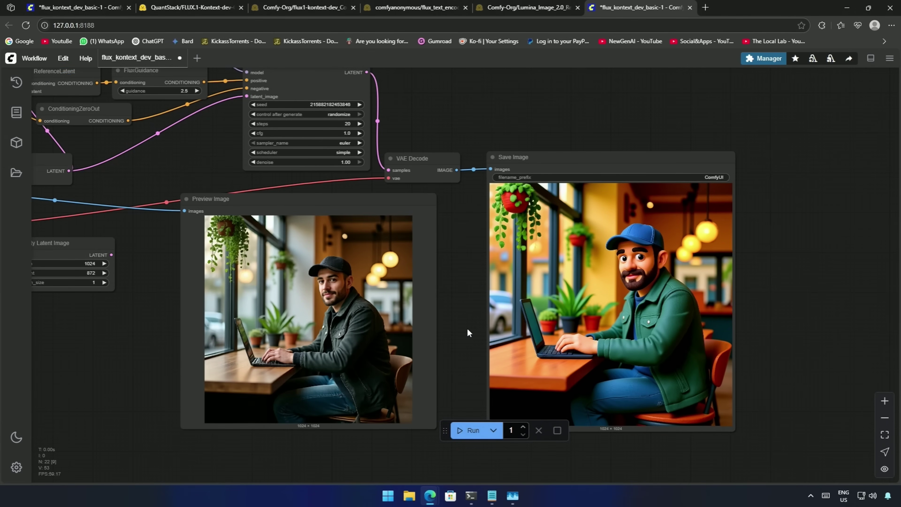
scroll(468, 329, up, 2)
Refresh Load Image so the newest output ComfyUI_00041_.png becomes the input image
scroll(467, 329, down, 3)
drag(261, 348, 307, 336)
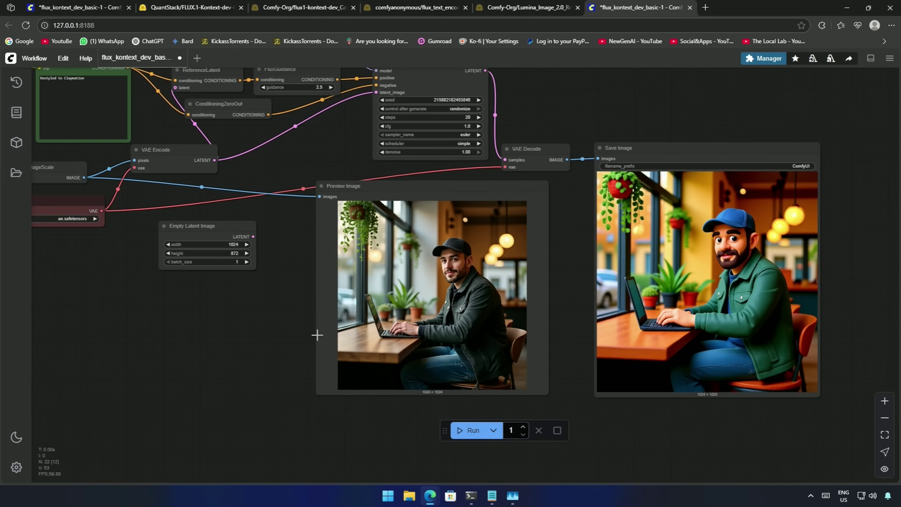
drag(221, 342, 415, 349)
scroll(352, 343, down, 2)
scroll(415, 349, up, 7)
drag(335, 280, 364, 341)
click(259, 292)
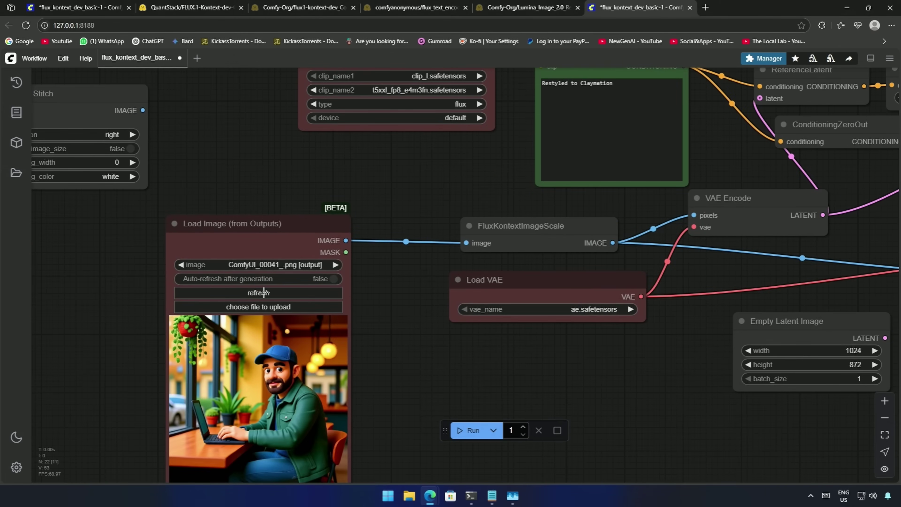
Replace the prompt with 'Character Plucking flowers' and start a new generation
drag(486, 168, 252, 298)
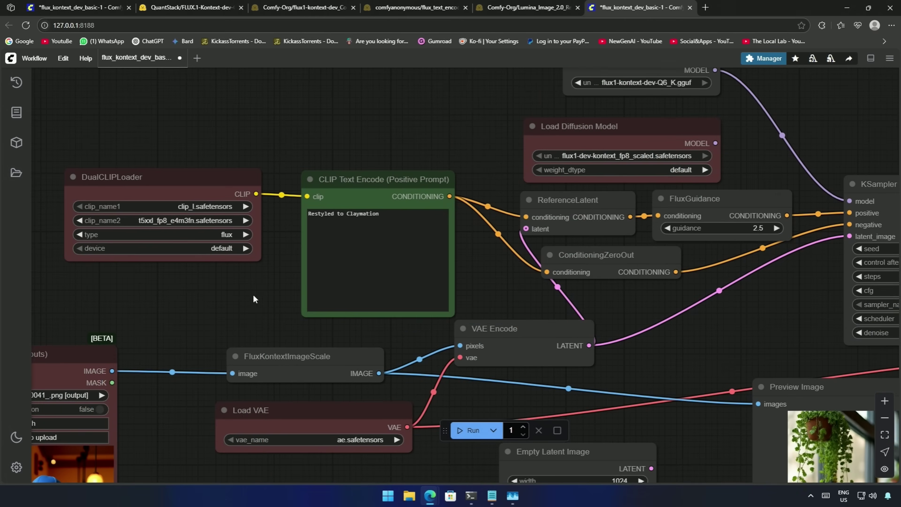
click(381, 266)
key(ctrl+a)
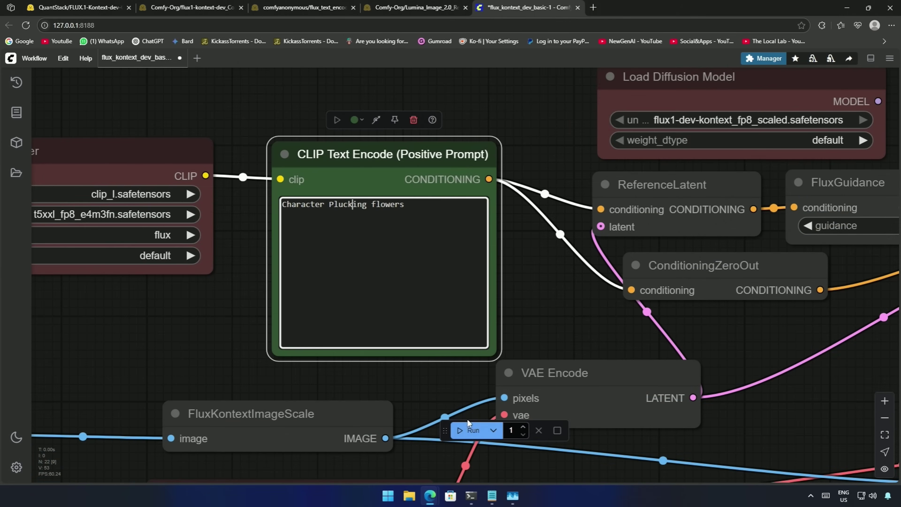
click(469, 428)
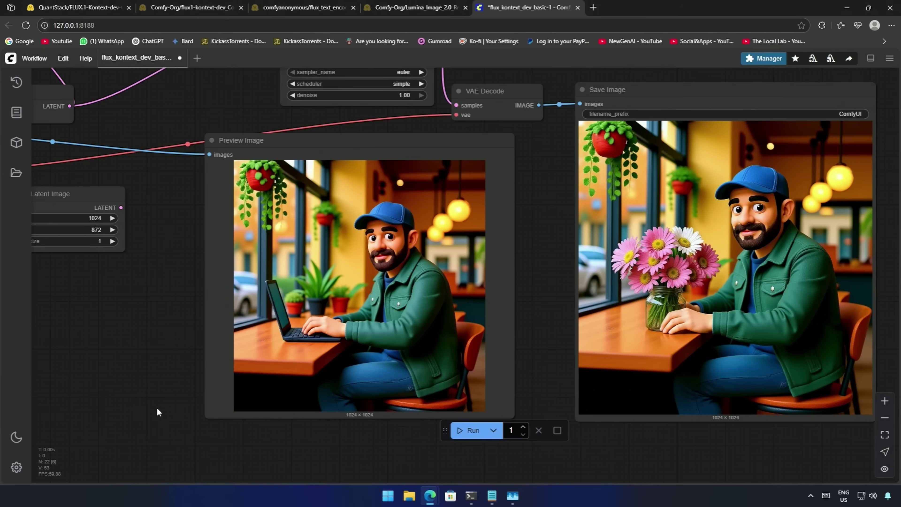
View the generated claymation man crouching to pick white daisies in a park
drag(158, 407, 66, 412)
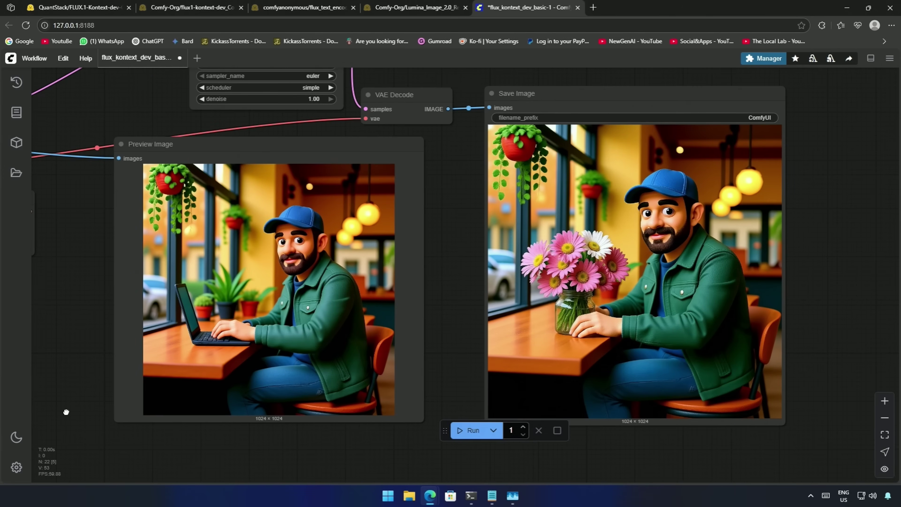
scroll(69, 392, up, 1)
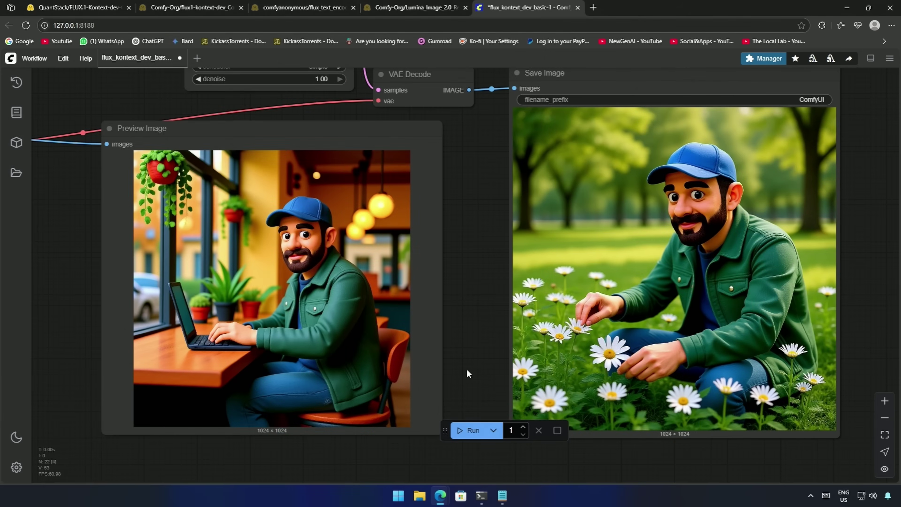
scroll(473, 361, down, 1)
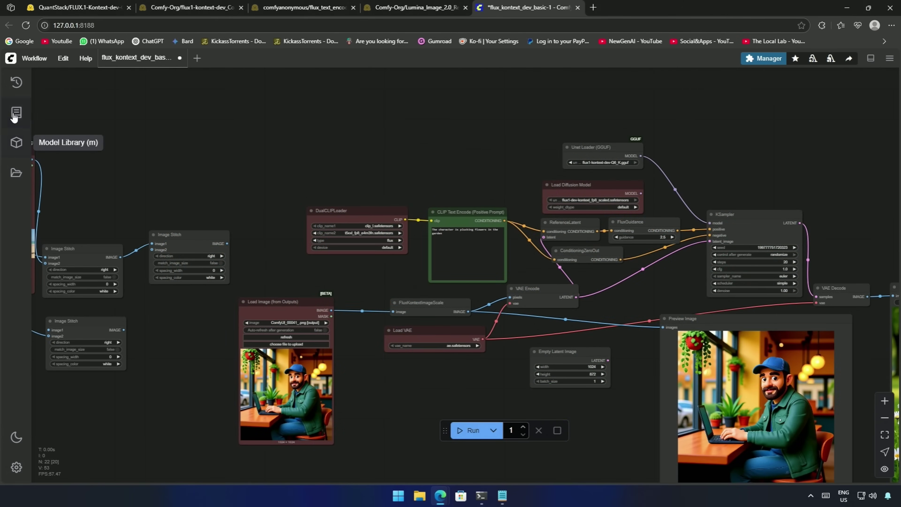
Load the Flux Kontext Dev (Basic) card from the Flux category of Browse Templates
click(35, 58)
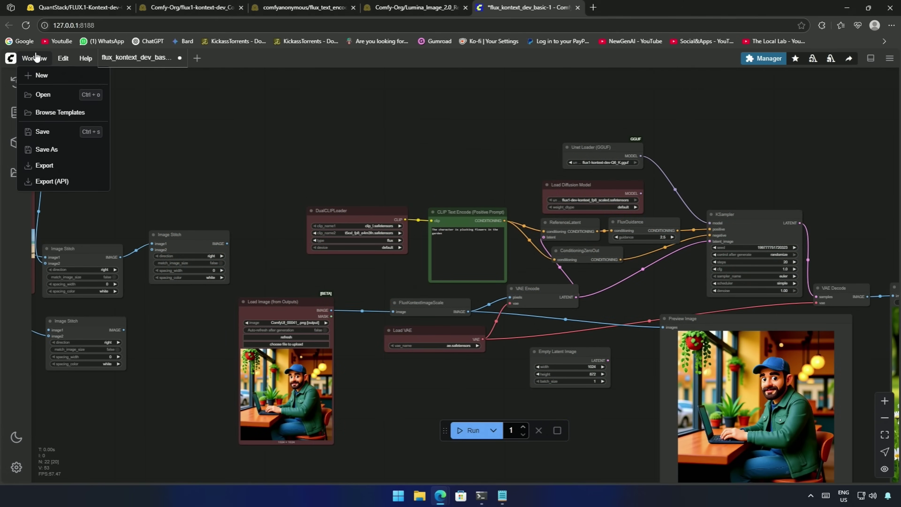
click(46, 113)
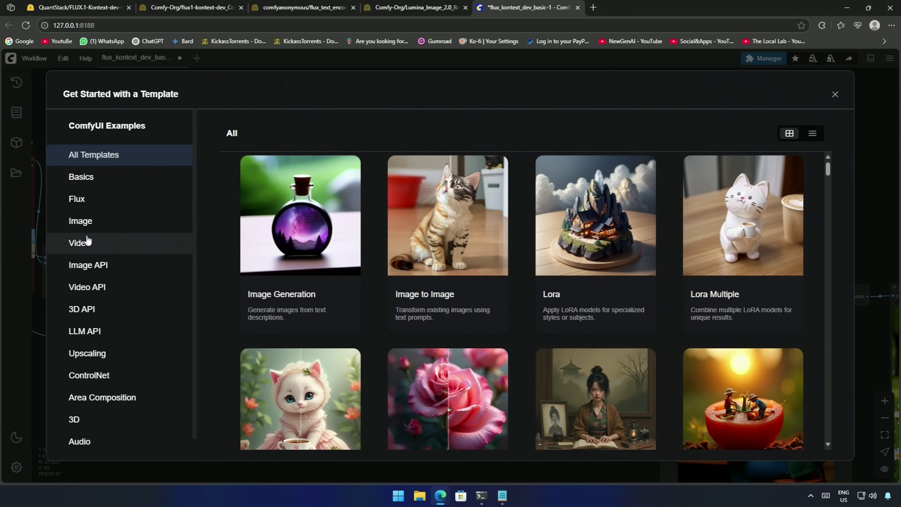
click(79, 201)
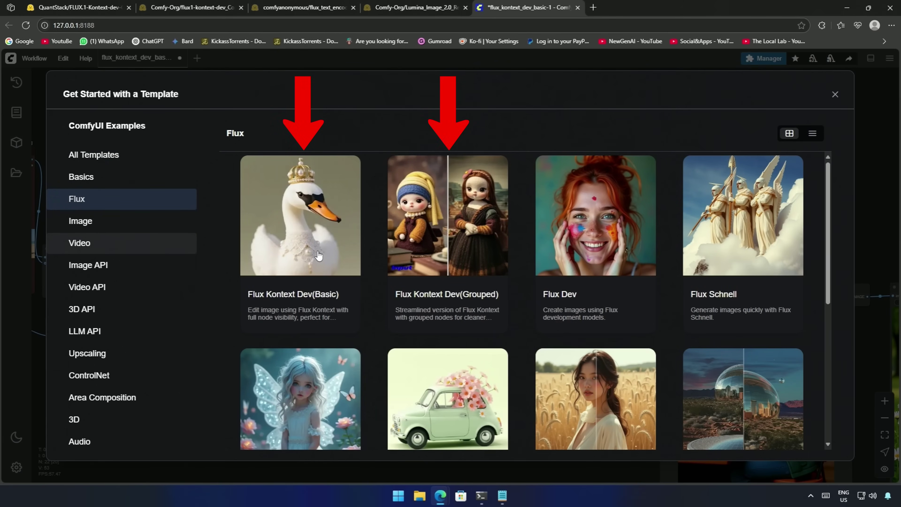
click(303, 252)
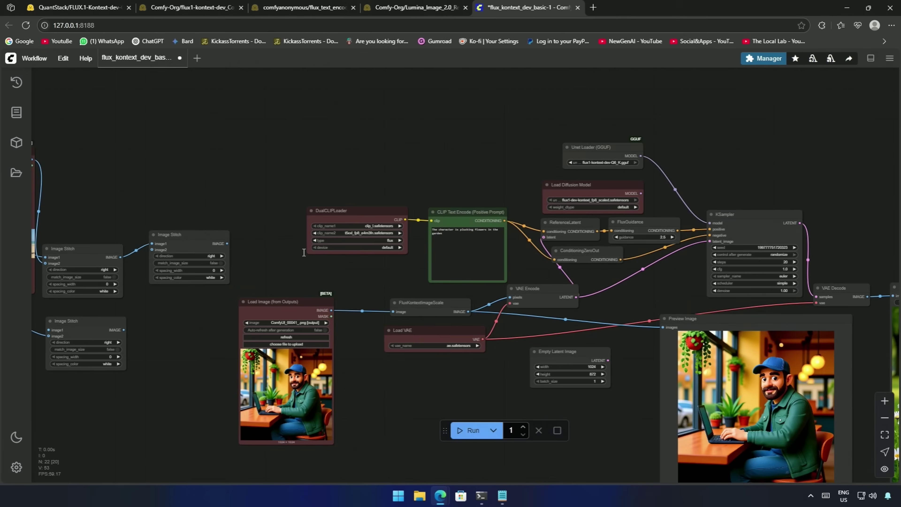
scroll(339, 380, up, 2)
drag(339, 380, 52, 276)
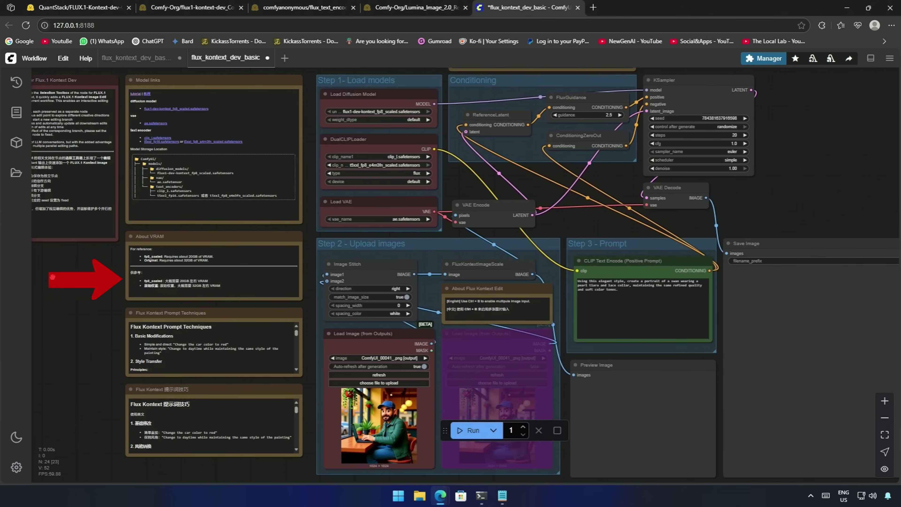
scroll(782, 218, down, 2)
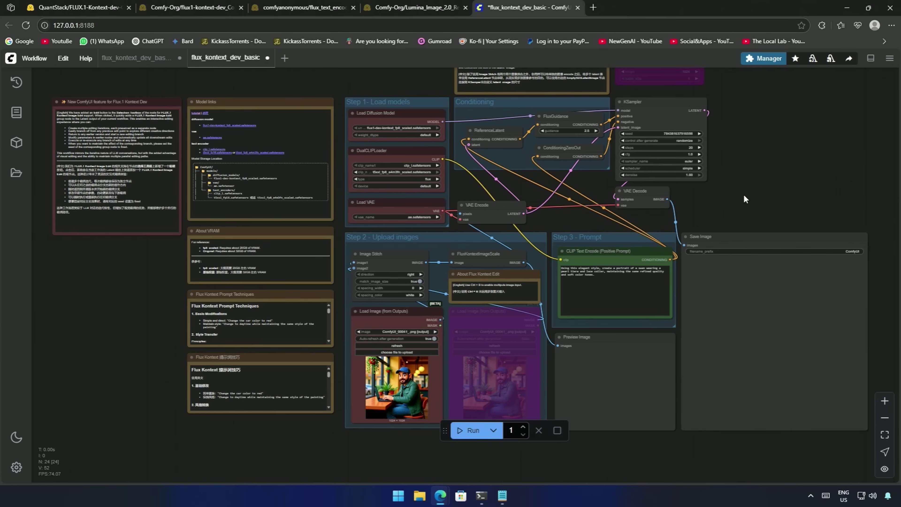
scroll(743, 195, up, 2)
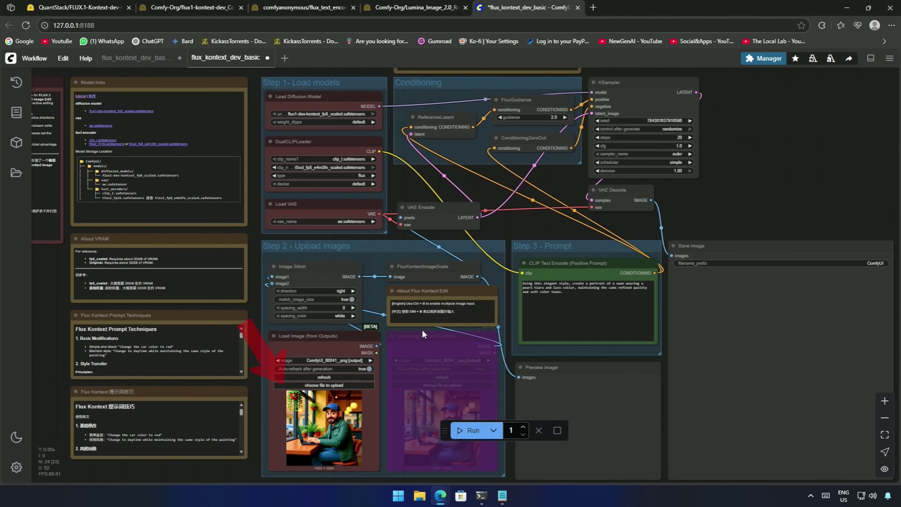
scroll(320, 428, up, 2)
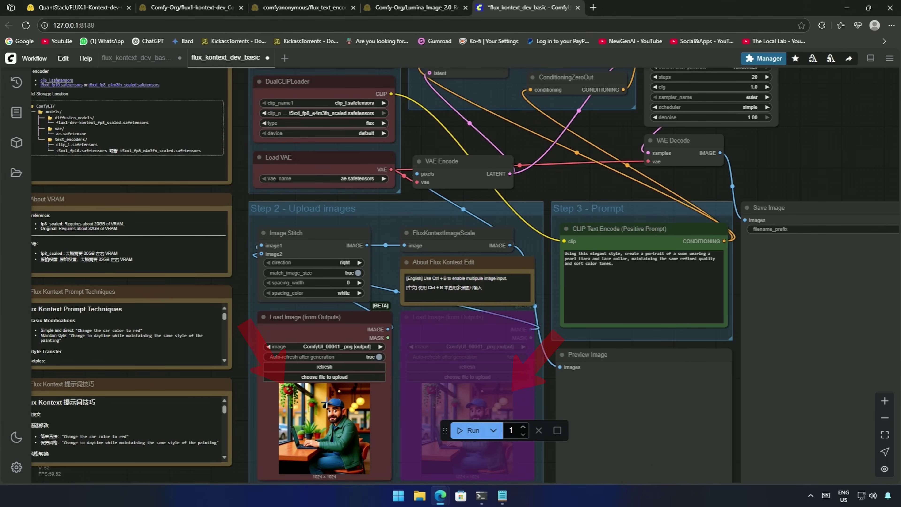
click(655, 305)
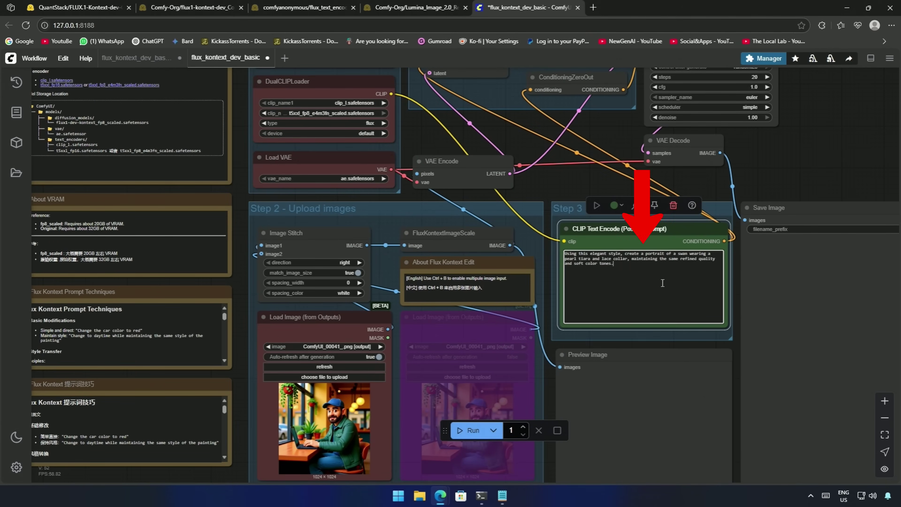
scroll(654, 309, down, 1)
click(646, 387)
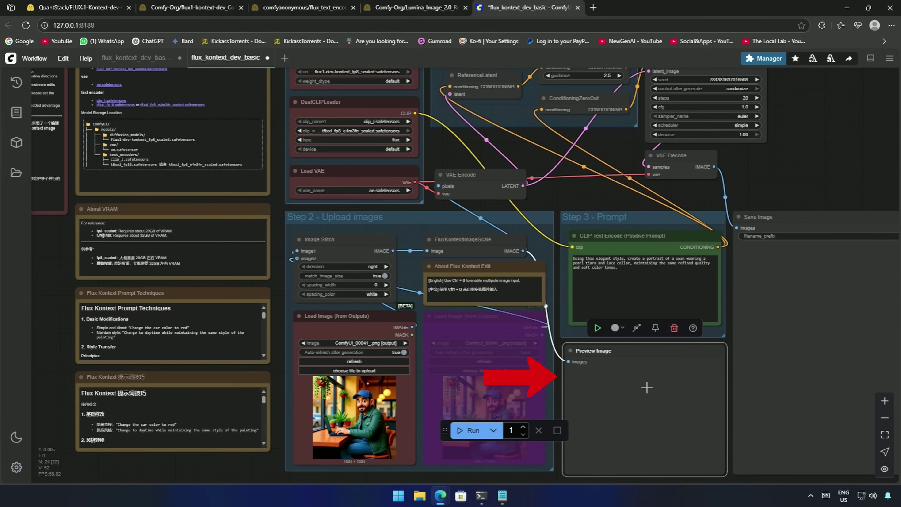
click(803, 331)
drag(777, 177, 643, 224)
scroll(657, 190, down, 1)
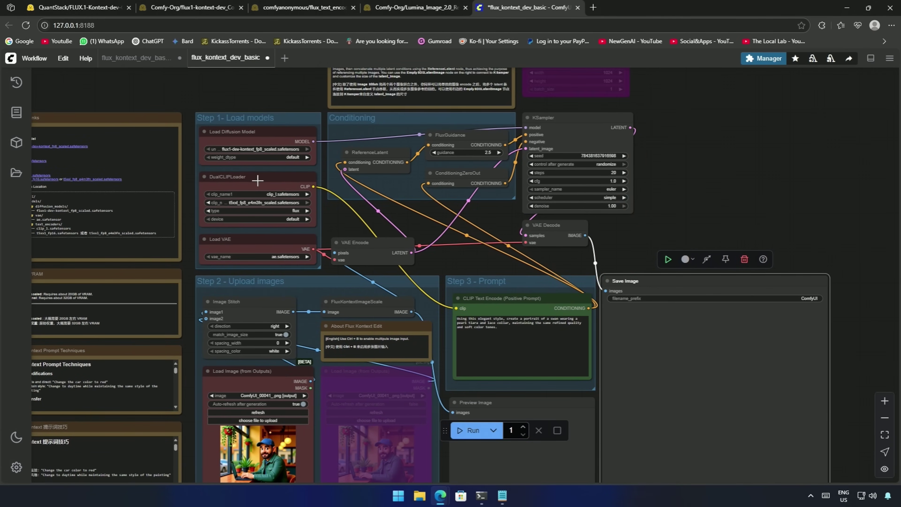
drag(326, 200, 484, 246)
scroll(485, 246, up, 5)
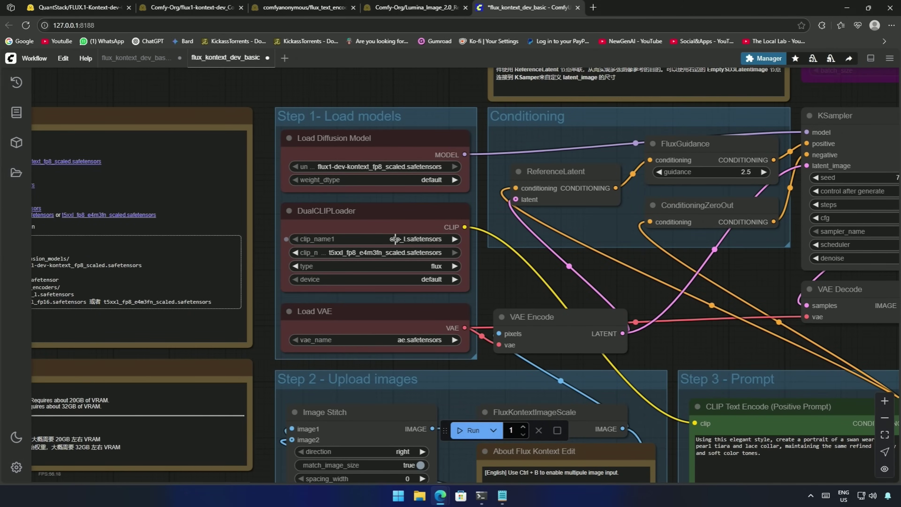
click(359, 252)
click(406, 339)
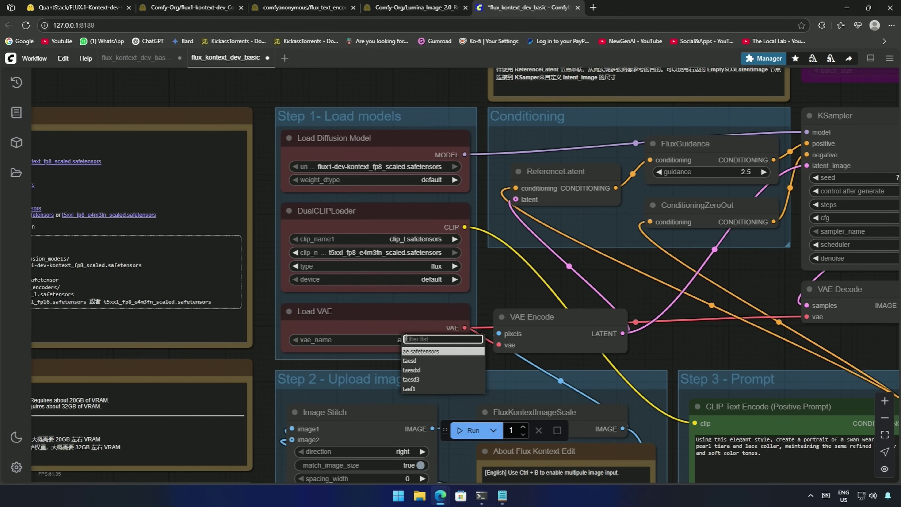
click(403, 319)
scroll(465, 270, up, 1)
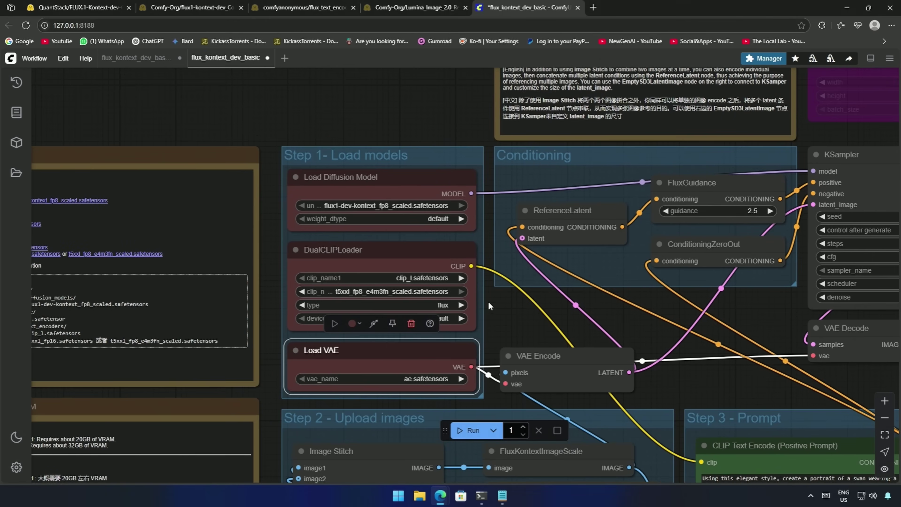
scroll(395, 107, up, 3)
Add a Unet Loader (GGUF) with flux1-kontext-dev-Q2_K.gguf and wire it to the template's KSampler
double_click(365, 187)
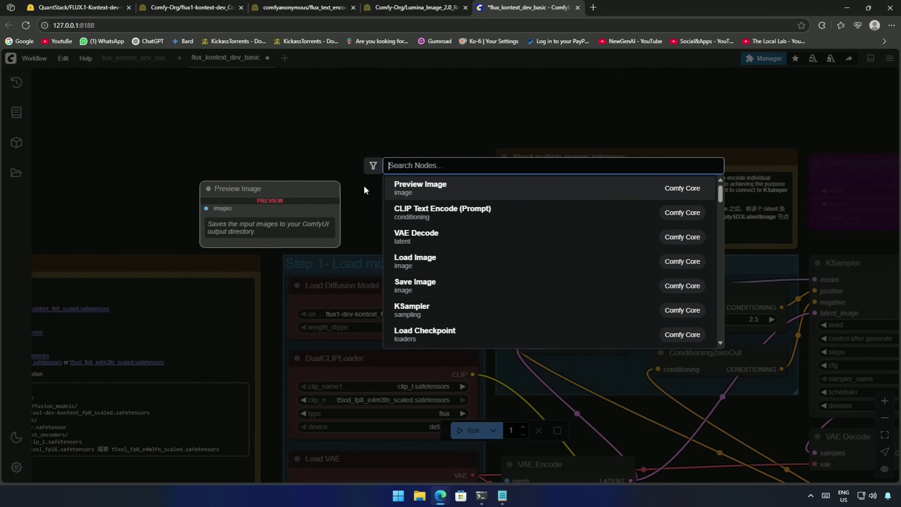
text(gguf)
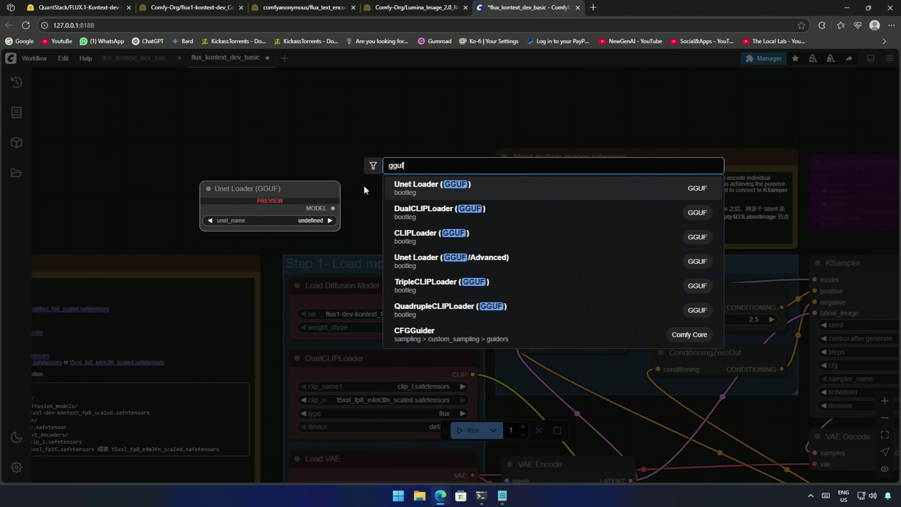
click(463, 192)
drag(429, 180, 334, 192)
click(344, 218)
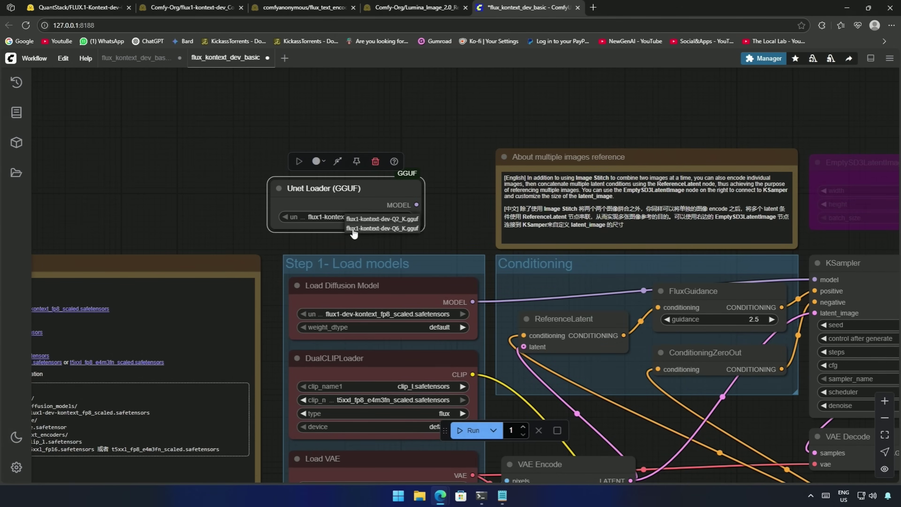
click(371, 220)
drag(416, 205, 815, 279)
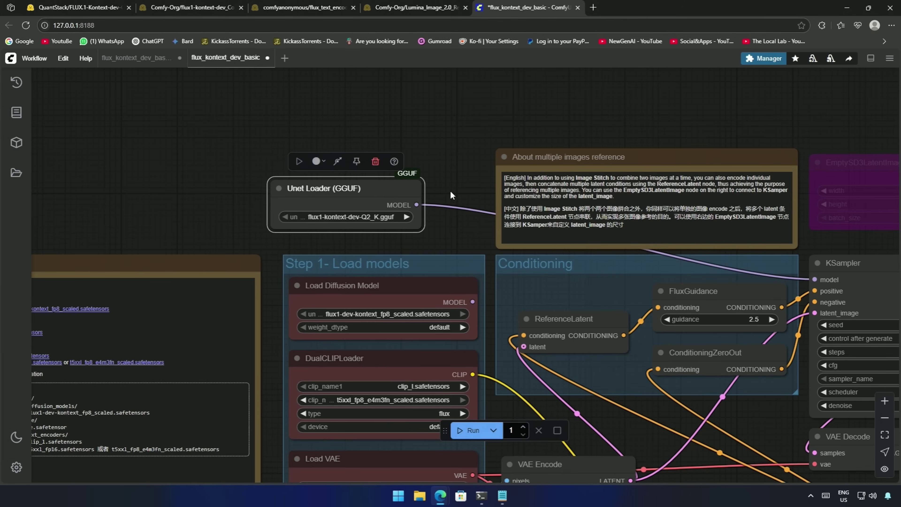
Re-enable the bypassed second Load Image node in the upload images group
scroll(454, 191, down, 3)
drag(455, 203, 392, 83)
drag(560, 261, 570, 206)
scroll(443, 263, up, 3)
click(443, 263)
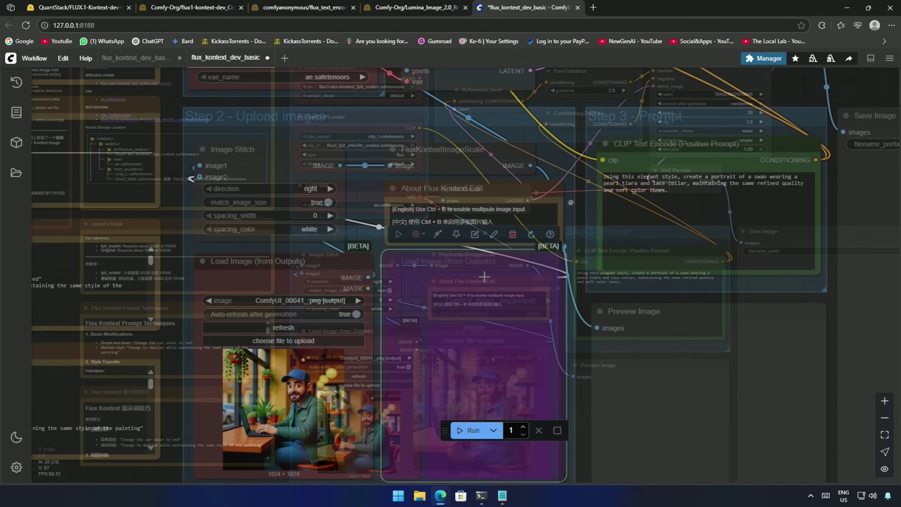
click(438, 235)
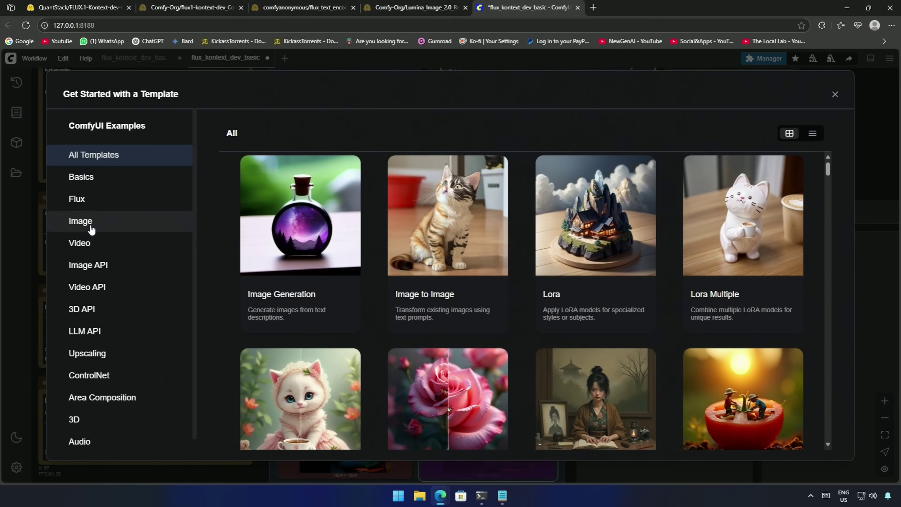
Load the Flux Kontext Dev (Grouped) card from the Flux templates and close the missing t5xxl_fp16 warning
click(103, 203)
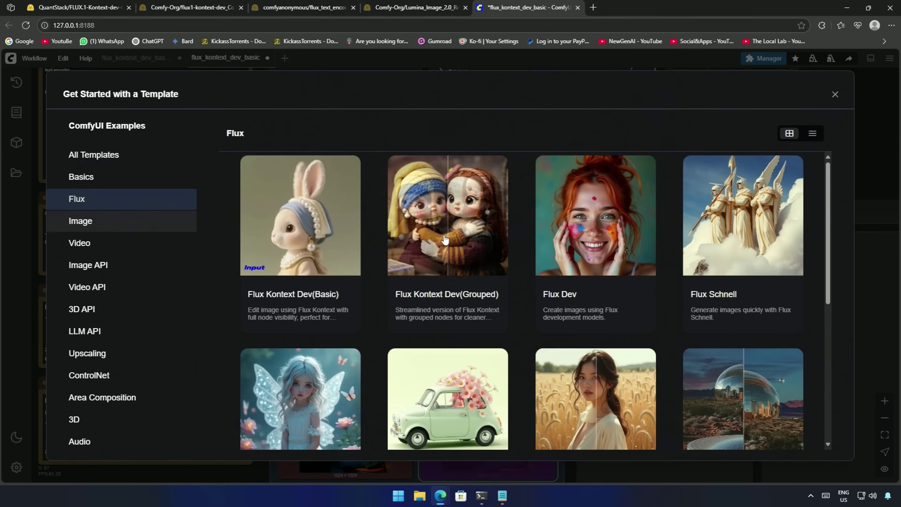
click(448, 227)
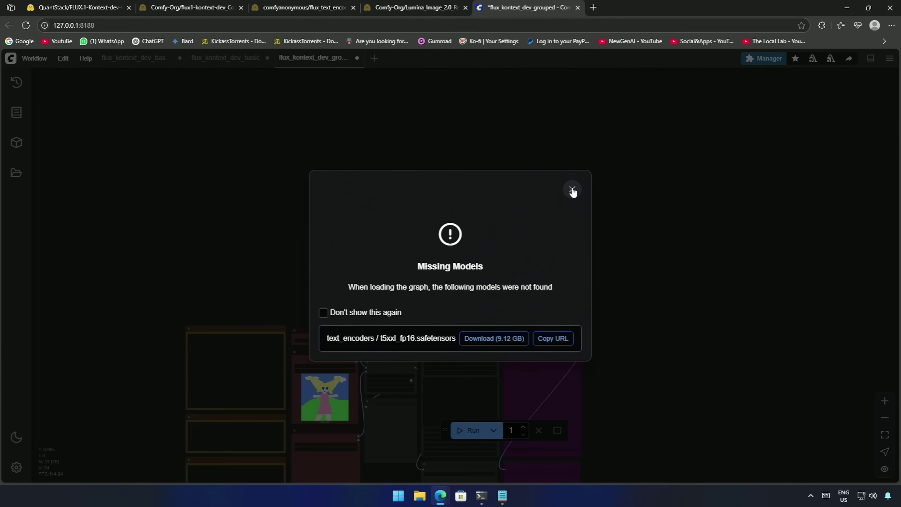
click(572, 190)
Inspect the grouped template's two image loaders, hugging-characters edit prompt and Save Image node
scroll(637, 379, up, 8)
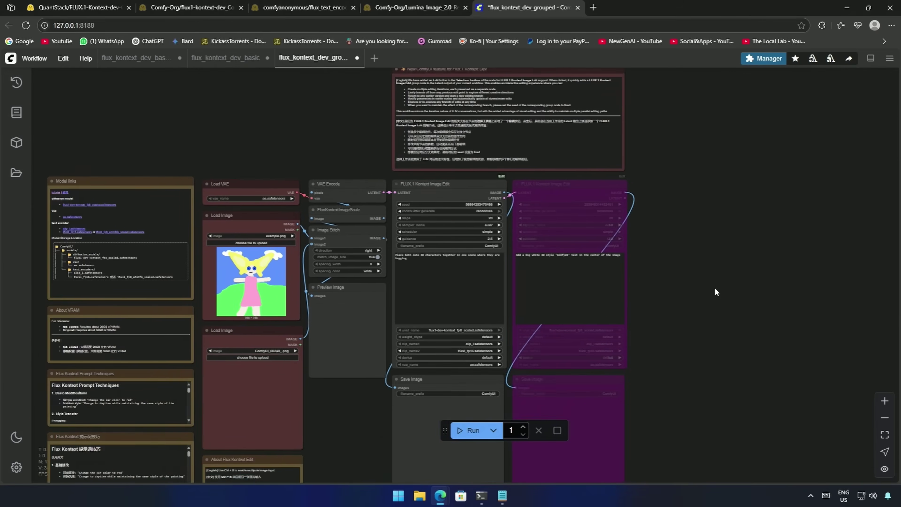
scroll(272, 391, down, 3)
drag(306, 374, 465, 344)
click(349, 183)
click(317, 326)
click(596, 194)
scroll(596, 194, up, 3)
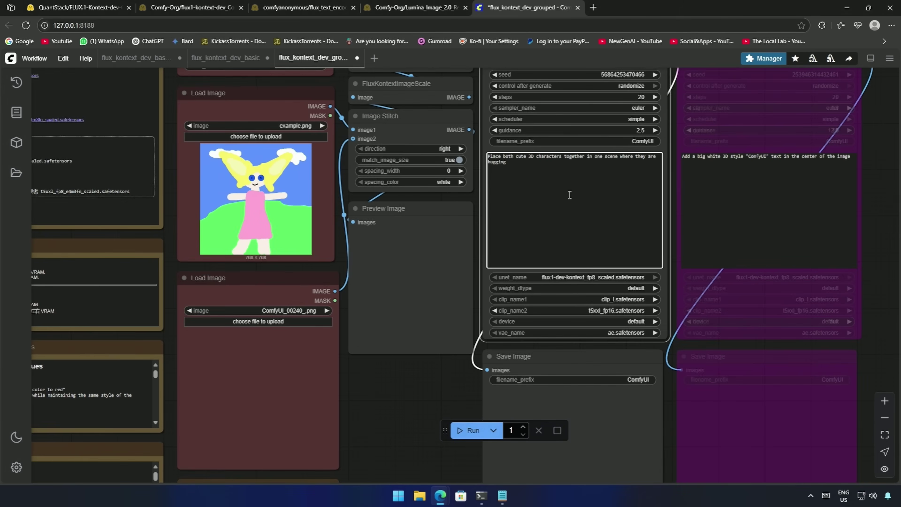
drag(435, 401, 352, 326)
click(460, 366)
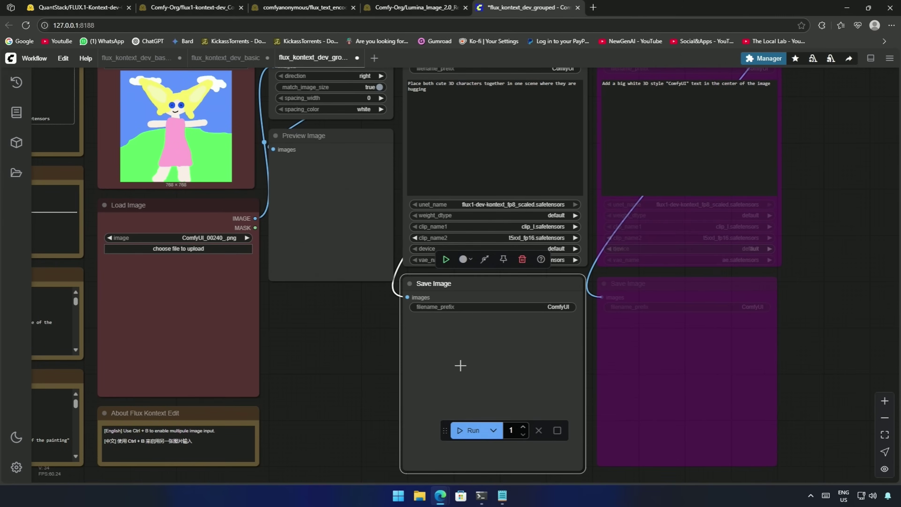
Inspect the bypassed second edit group with its 3D ComfyUI text prompt and save node
scroll(387, 346, down, 1)
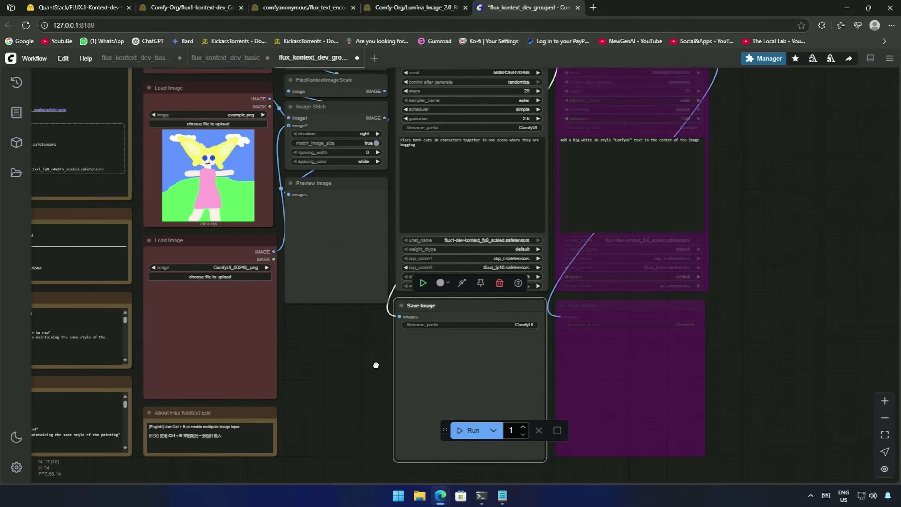
drag(371, 379, 336, 417)
scroll(473, 370, up, 2)
click(562, 261)
scroll(561, 261, up, 2)
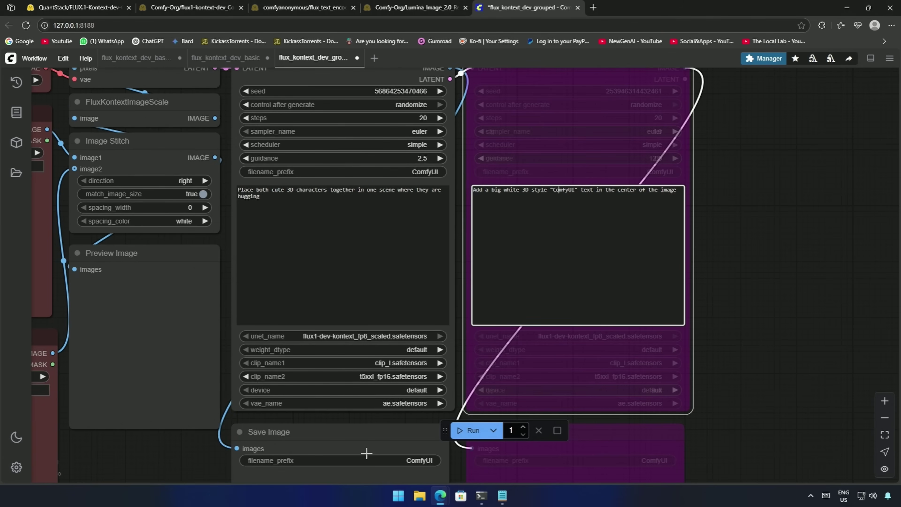
click(524, 228)
scroll(615, 215, down, 2)
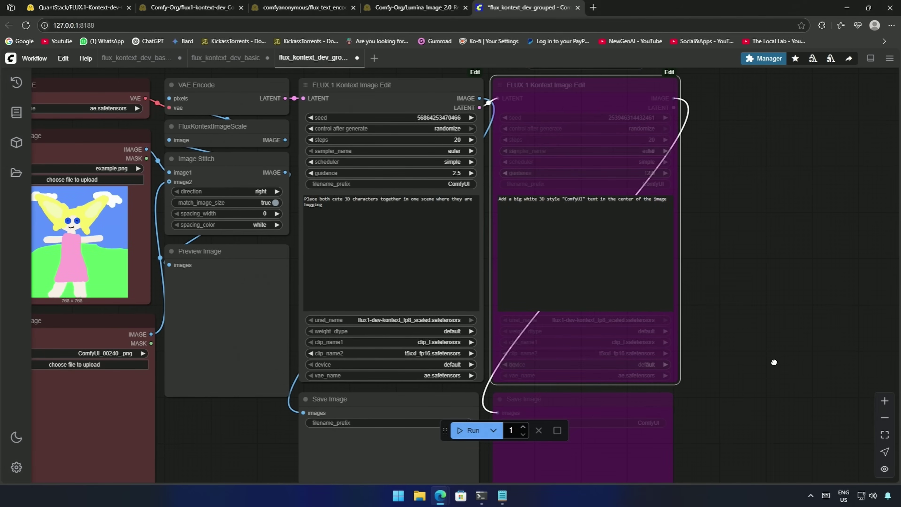
scroll(680, 298, down, 3)
click(595, 337)
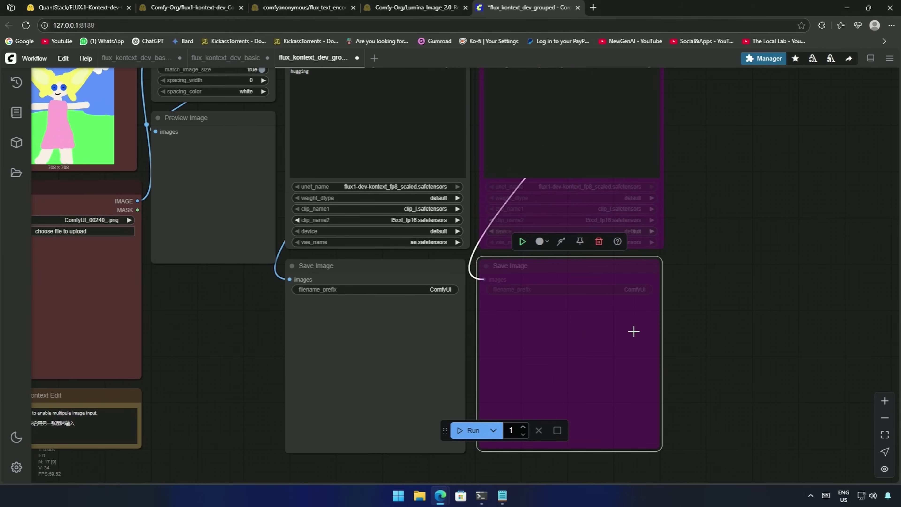
scroll(730, 352, up, 4)
scroll(726, 365, down, 1)
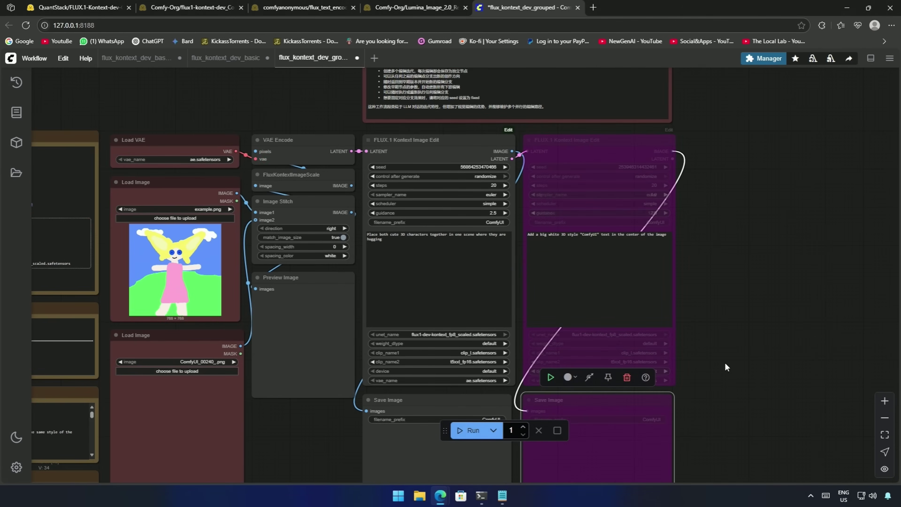
scroll(725, 367, down, 1)
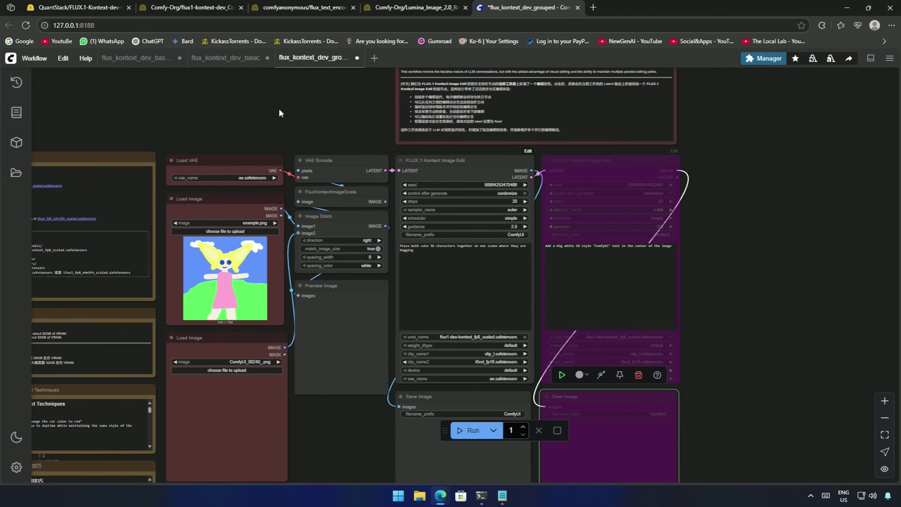
click(134, 58)
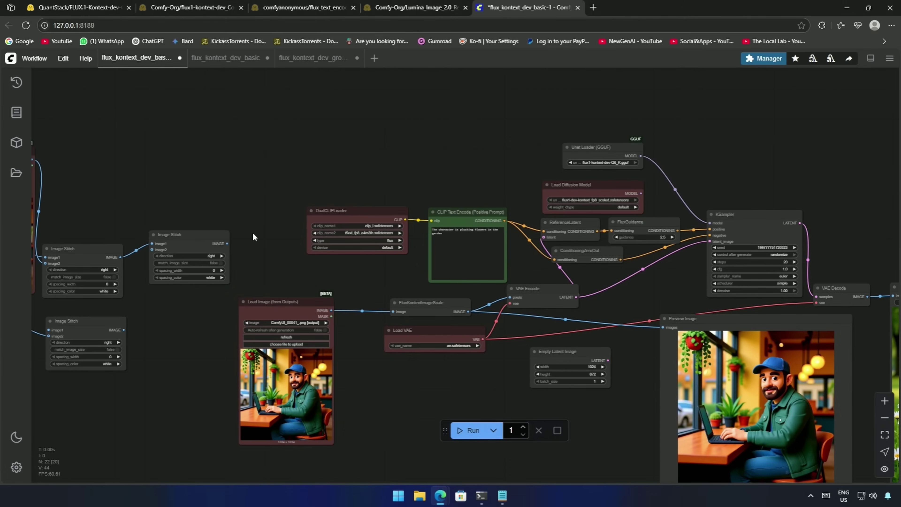
scroll(253, 233, down, 2)
drag(252, 233, 169, 190)
scroll(169, 191, up, 2)
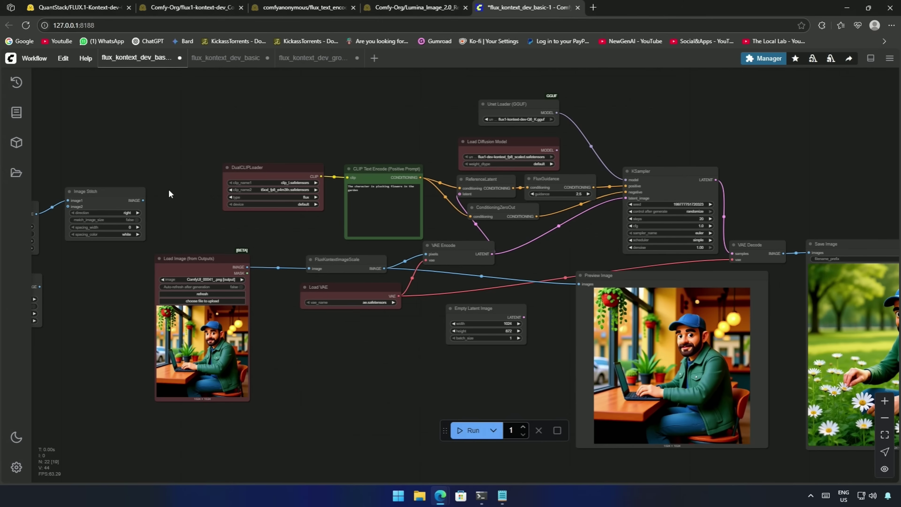
scroll(169, 191, down, 1)
drag(169, 191, 77, 192)
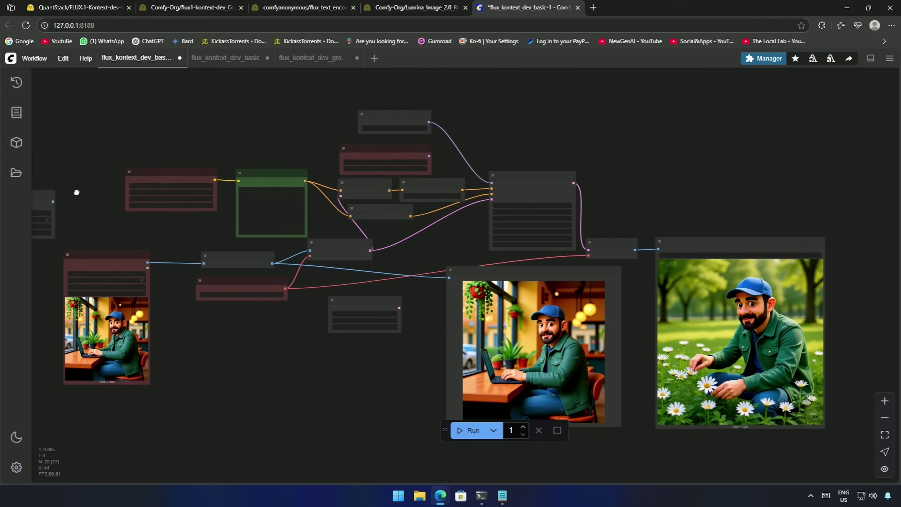
scroll(78, 196, up, 1)
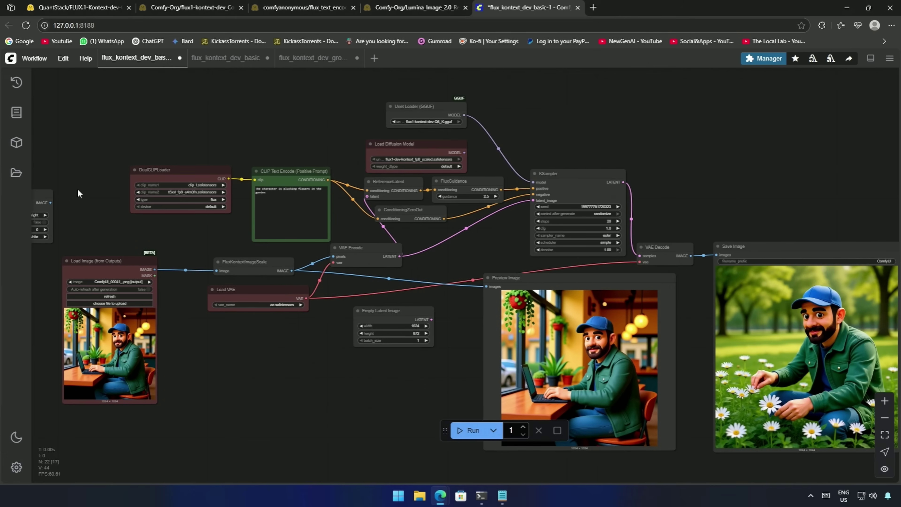